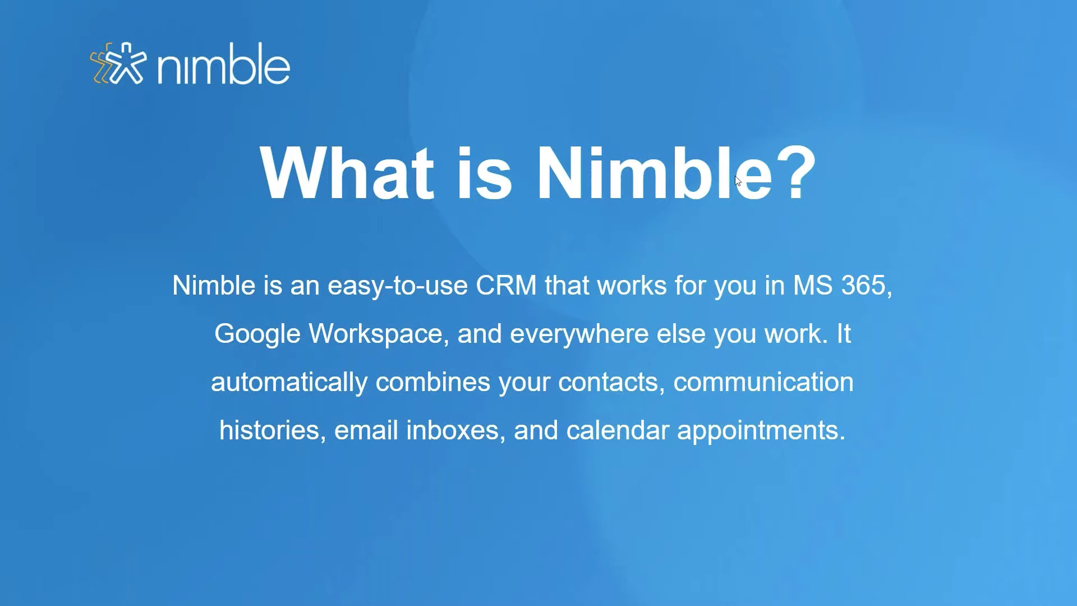
- Leave the slideshow, switch to Nimble and show its Today dashboard in full screen
key("Escape")
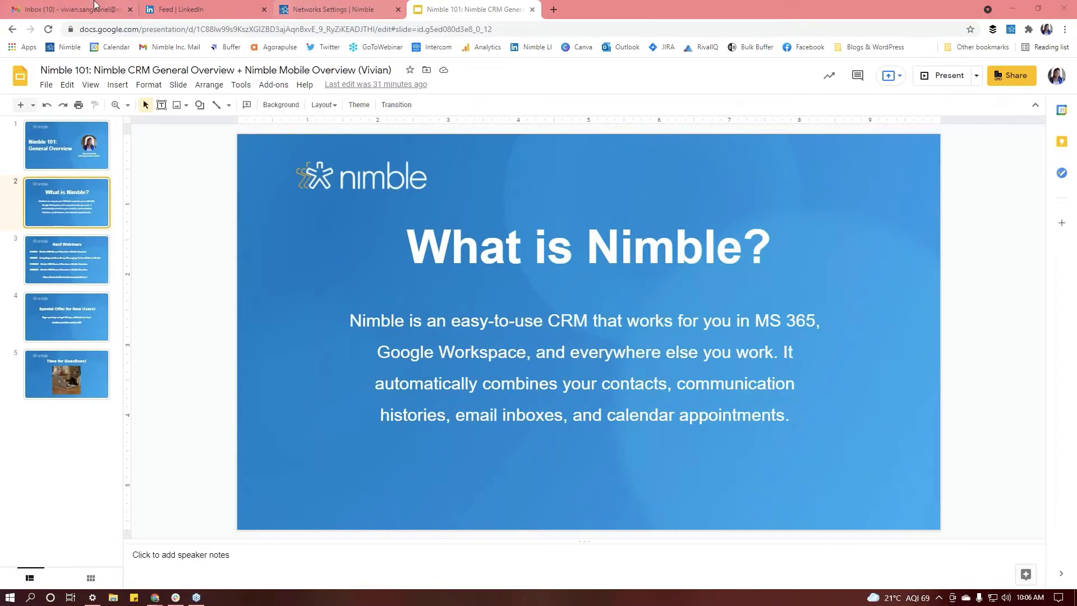
left_click(328, 6)
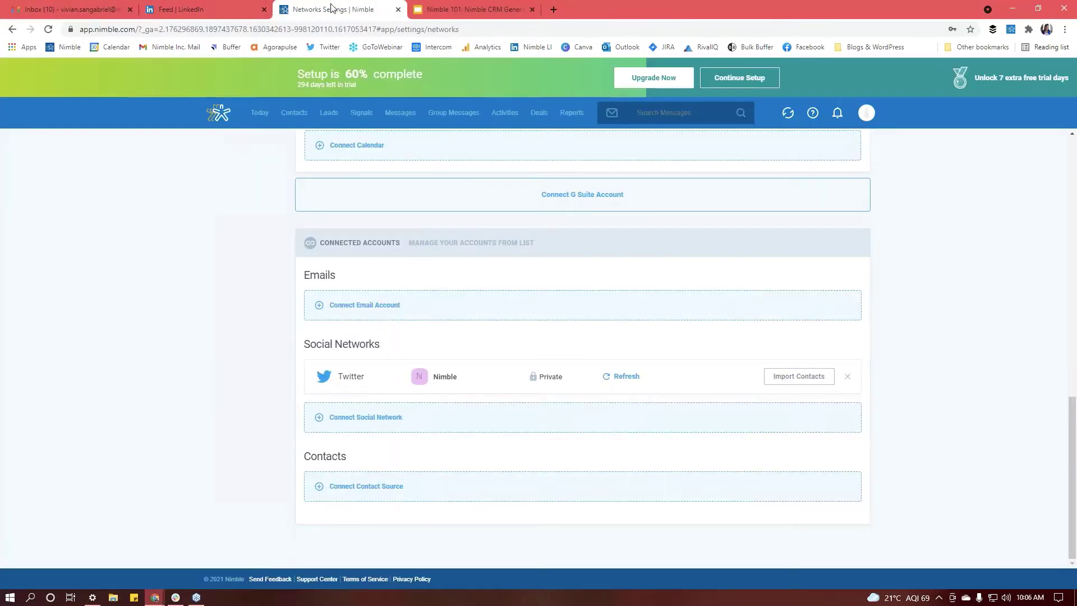
left_click(222, 115)
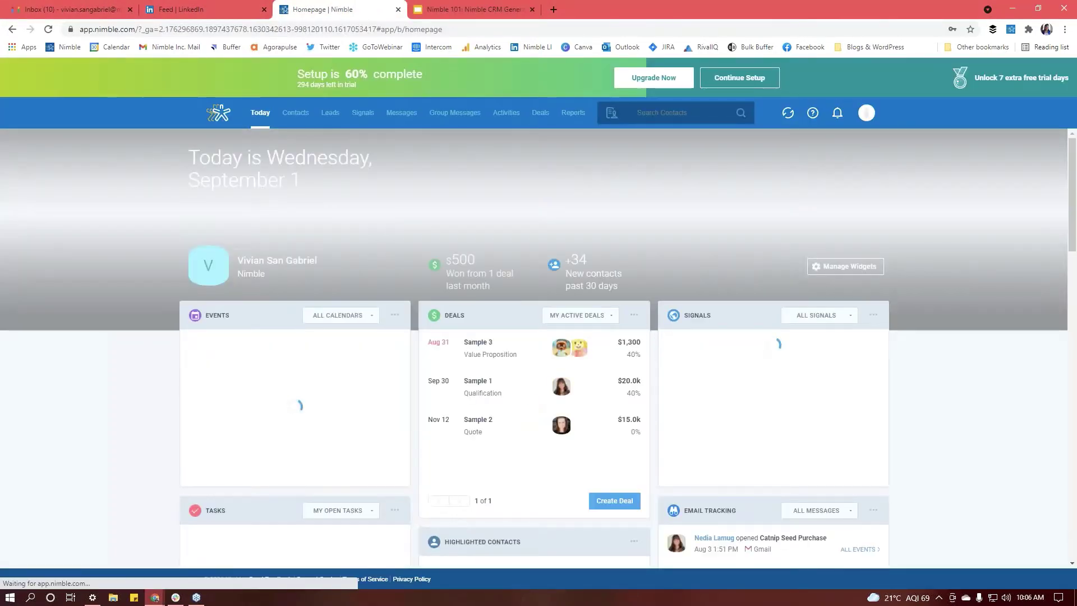
key("F11")
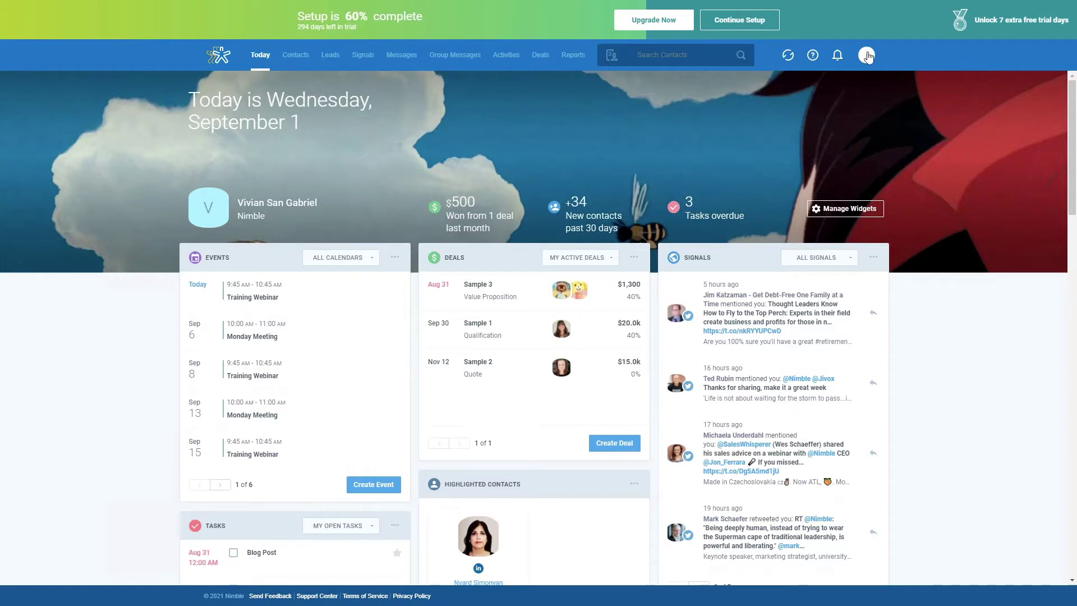
- Open the Networks & Imports settings of the account
left_click(867, 56)
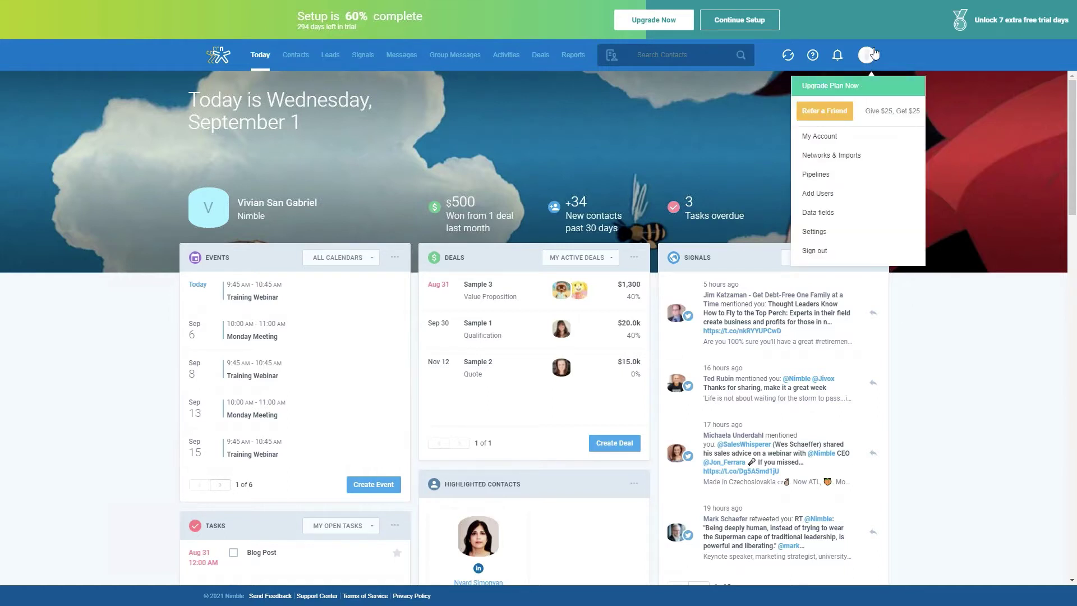
left_click(843, 38)
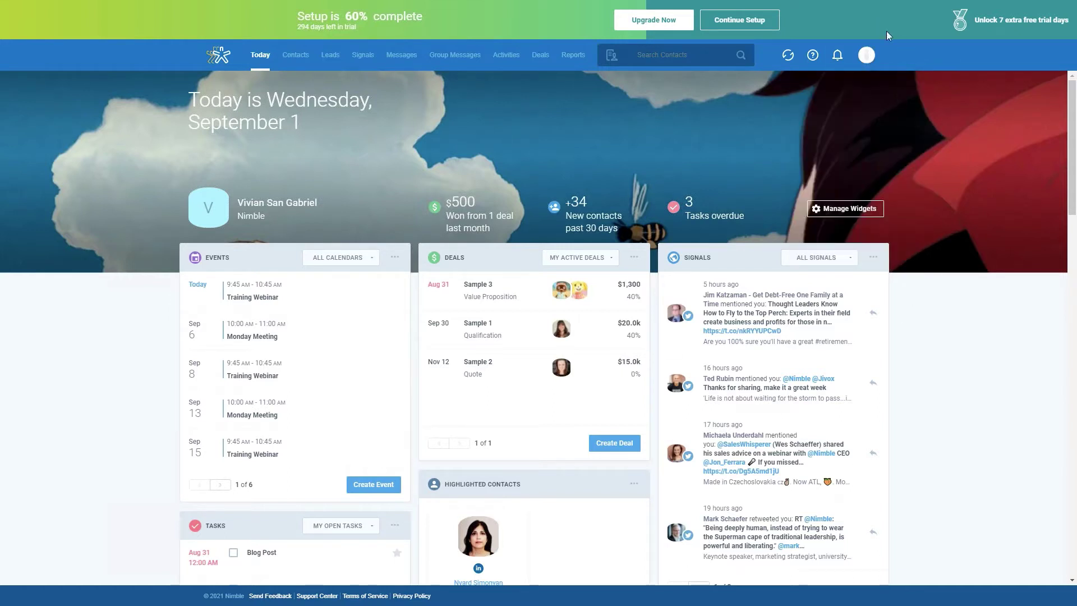
left_click(867, 56)
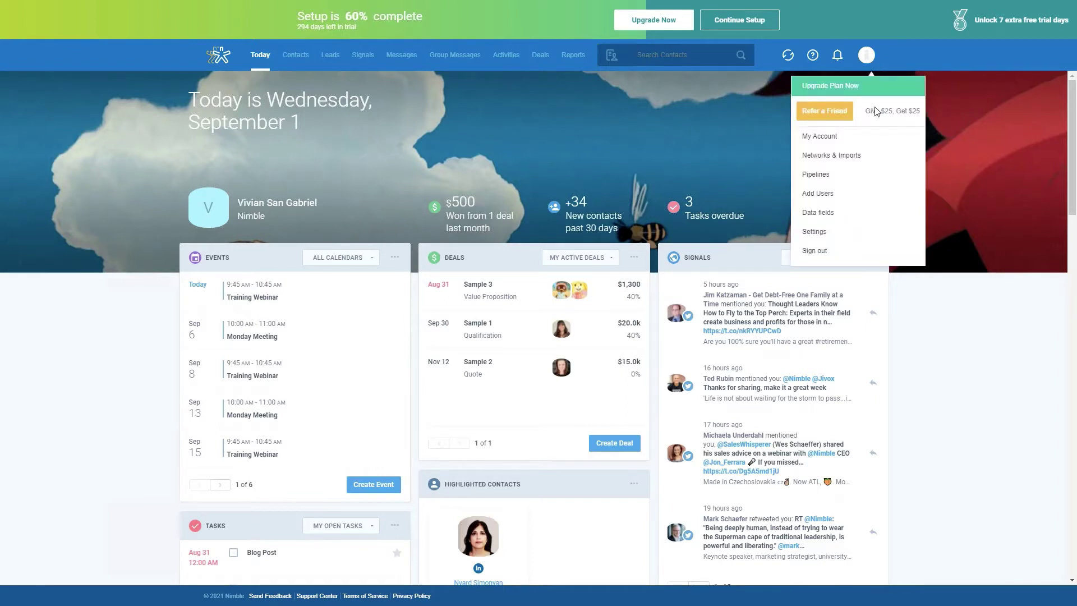
left_click(871, 163)
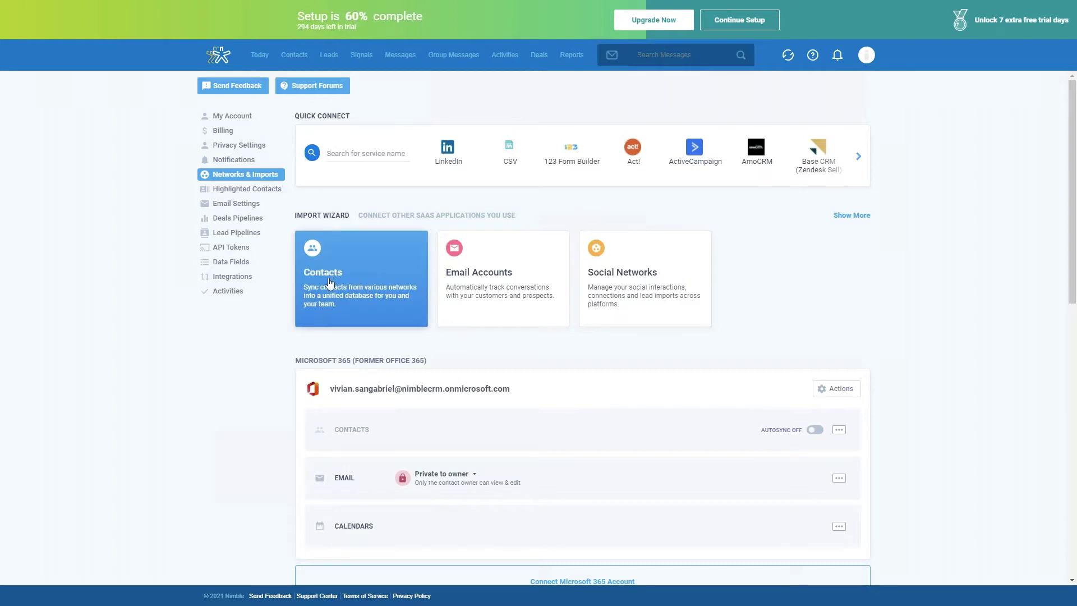
- View which email services the import wizard can connect, and return to the networks overview
scroll(269, 339, "down", 2)
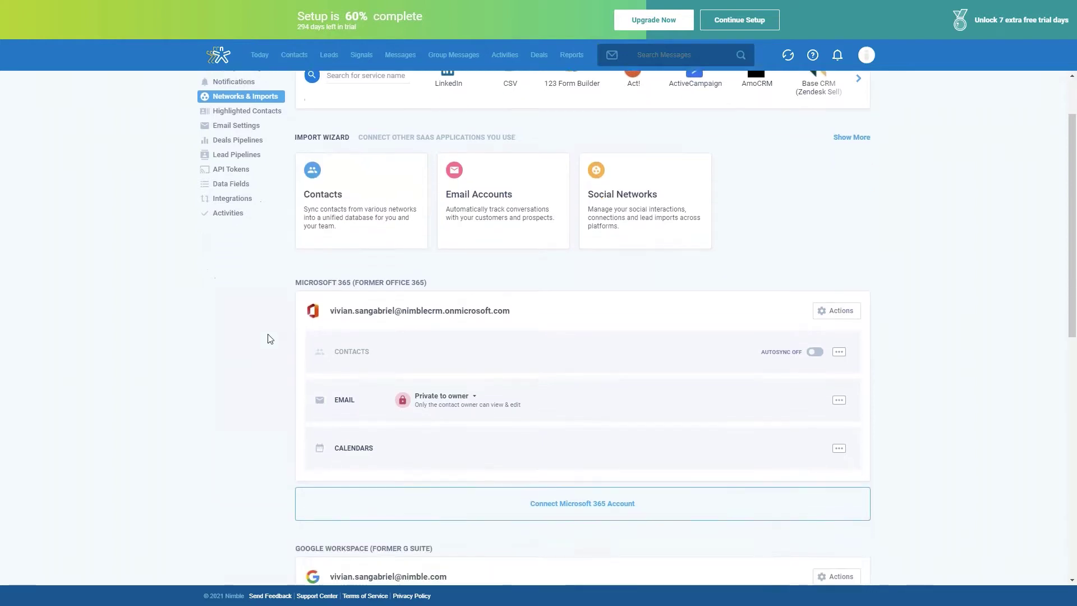
scroll(269, 339, "down", 2)
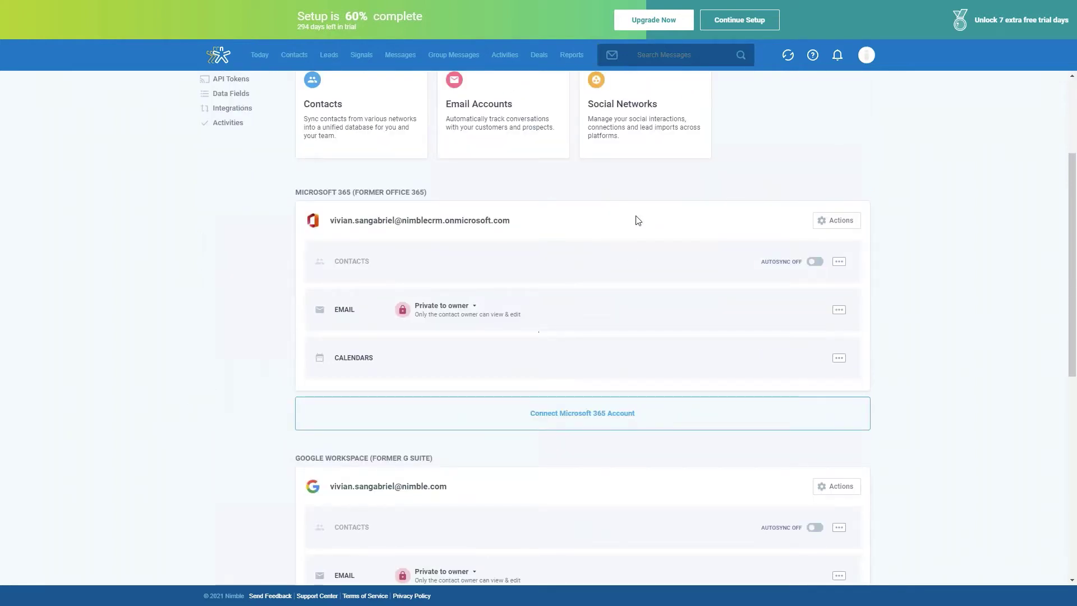
scroll(512, 137, "up", 2)
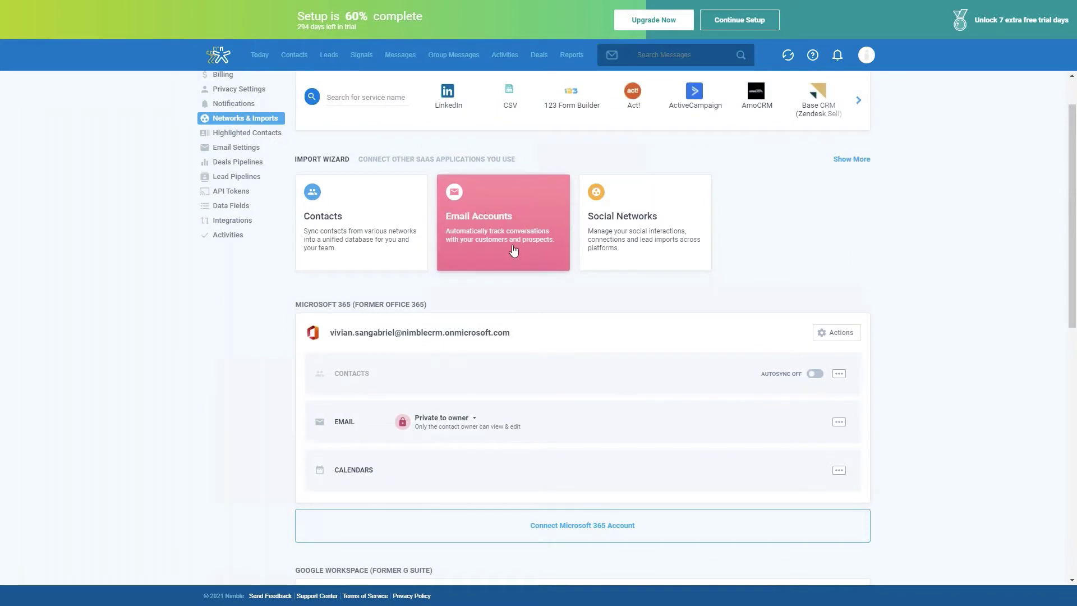
left_click(512, 250)
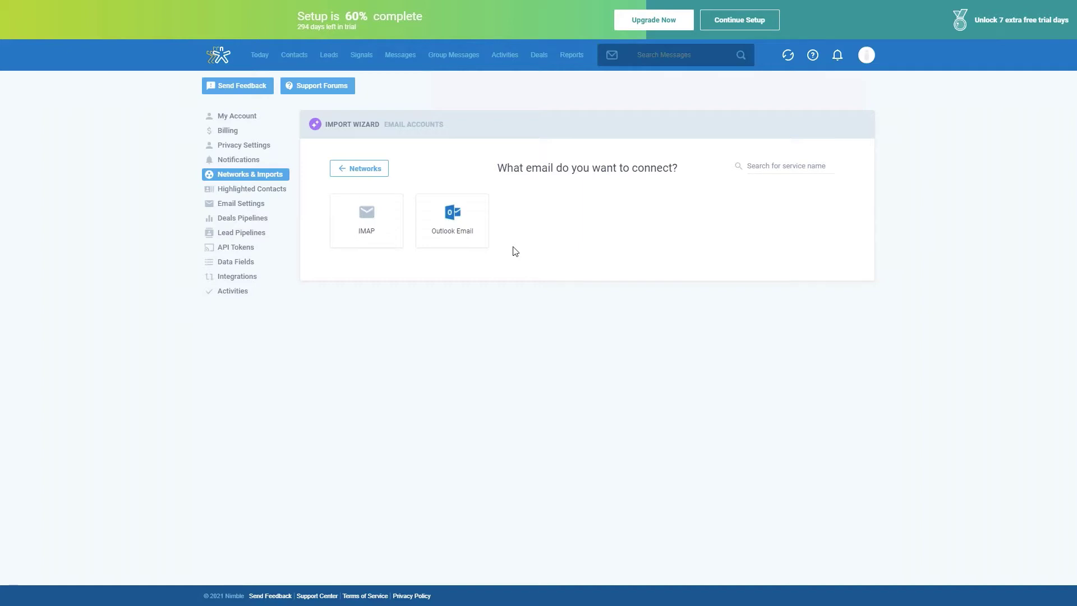
left_click(373, 169)
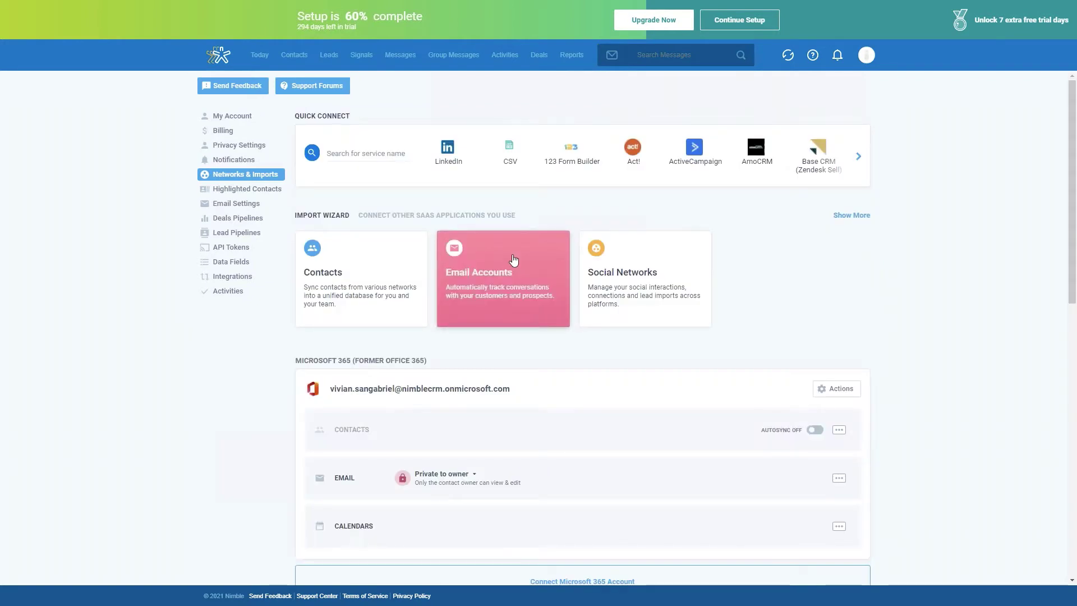
- Show the options for connecting another Microsoft 365 account, covering Email, Contacts and Calendar
scroll(513, 260, "down", 1)
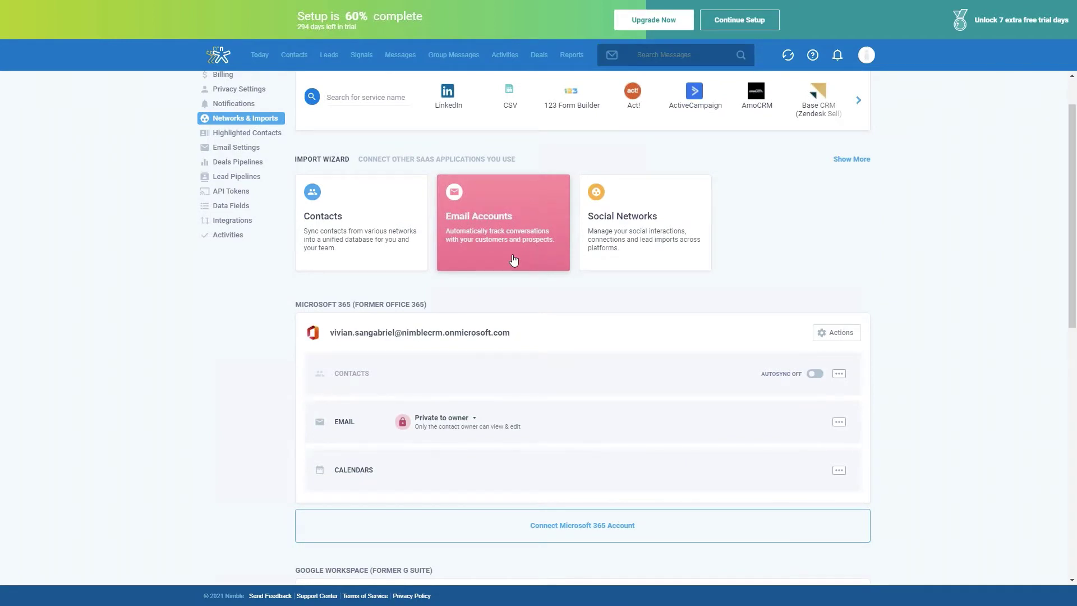
scroll(514, 260, "down", 3)
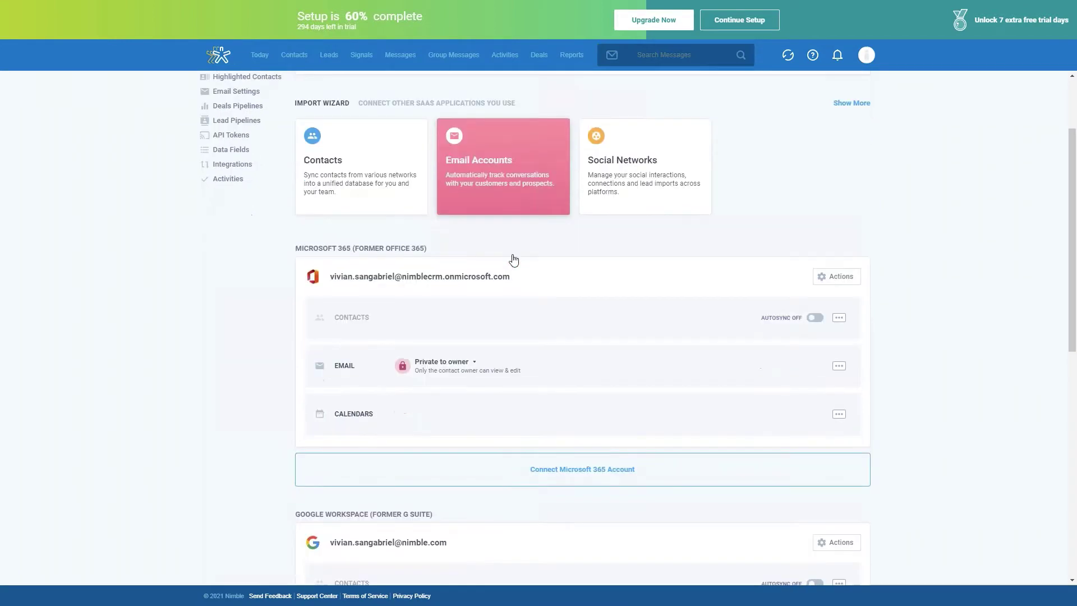
left_click(605, 368)
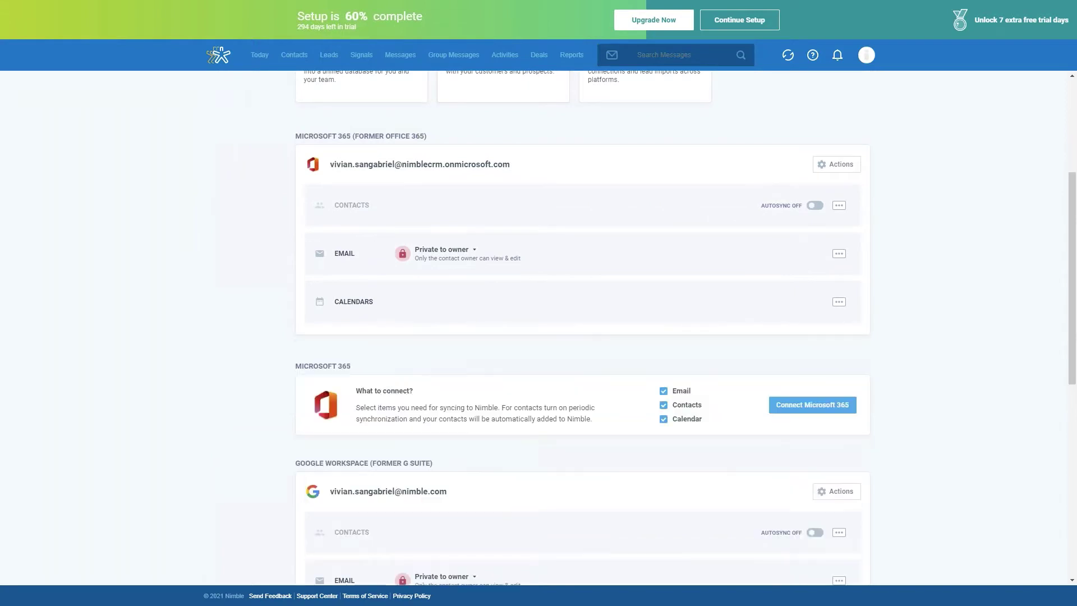
scroll(685, 307, "down", 2)
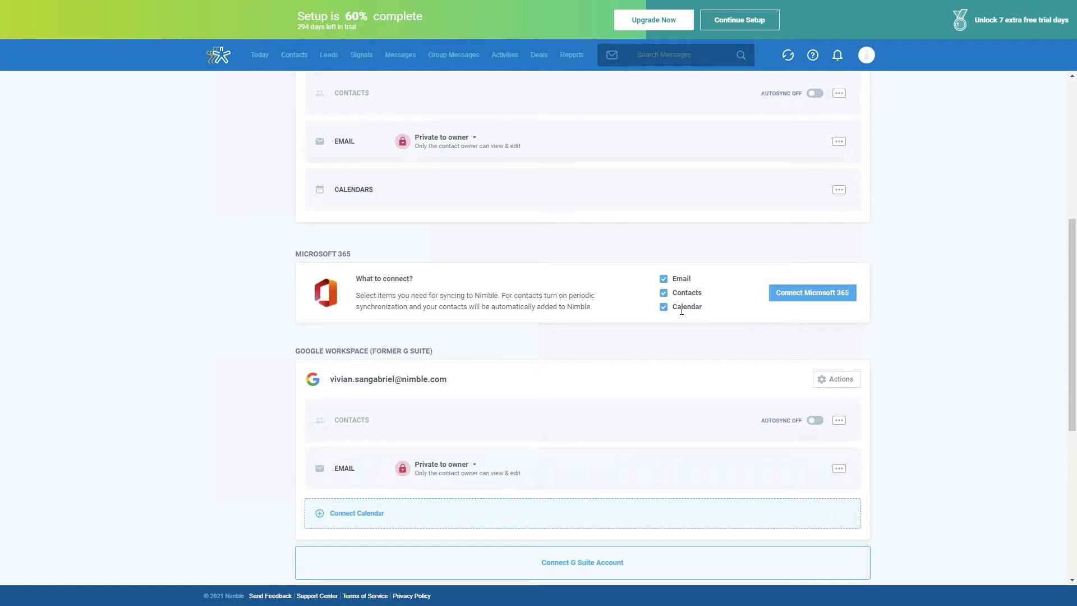
left_click(804, 298)
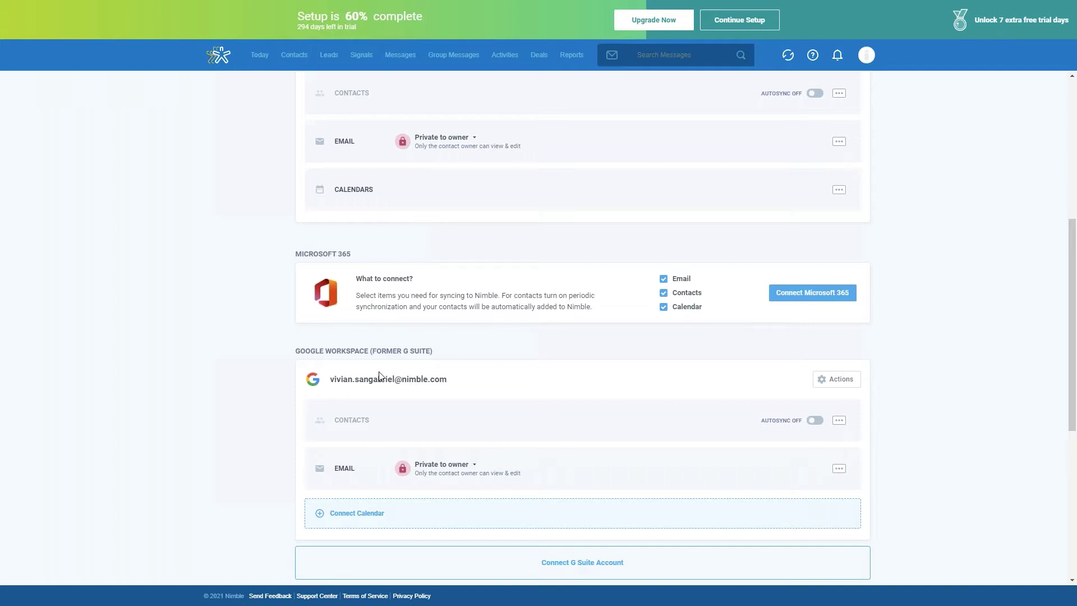
- Show the options for connecting another G Suite account and compare them with the Microsoft 365 options
scroll(379, 376, "down", 1)
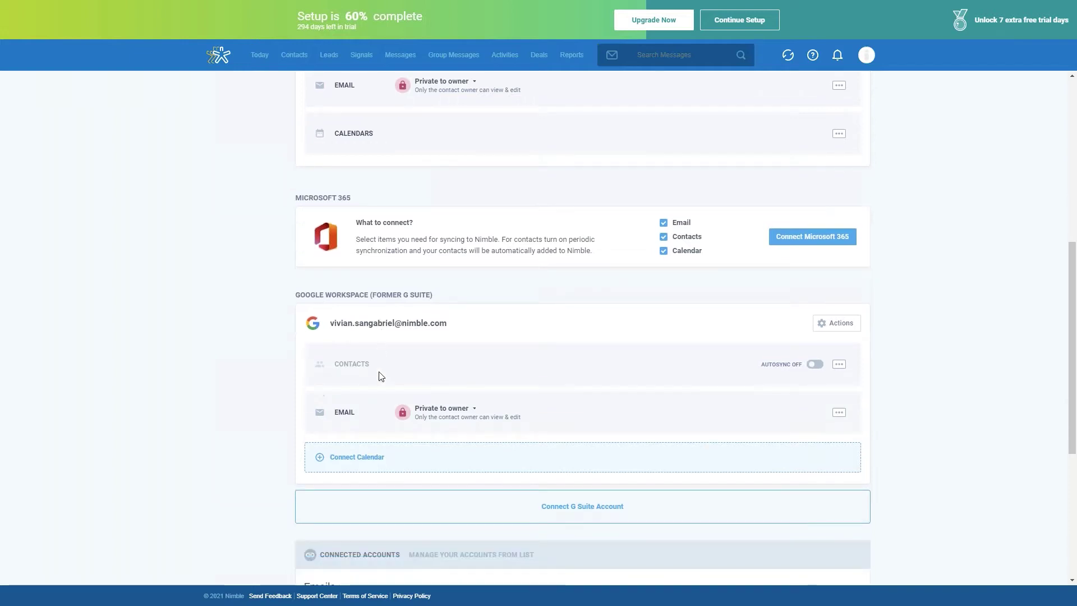
scroll(380, 376, "down", 1)
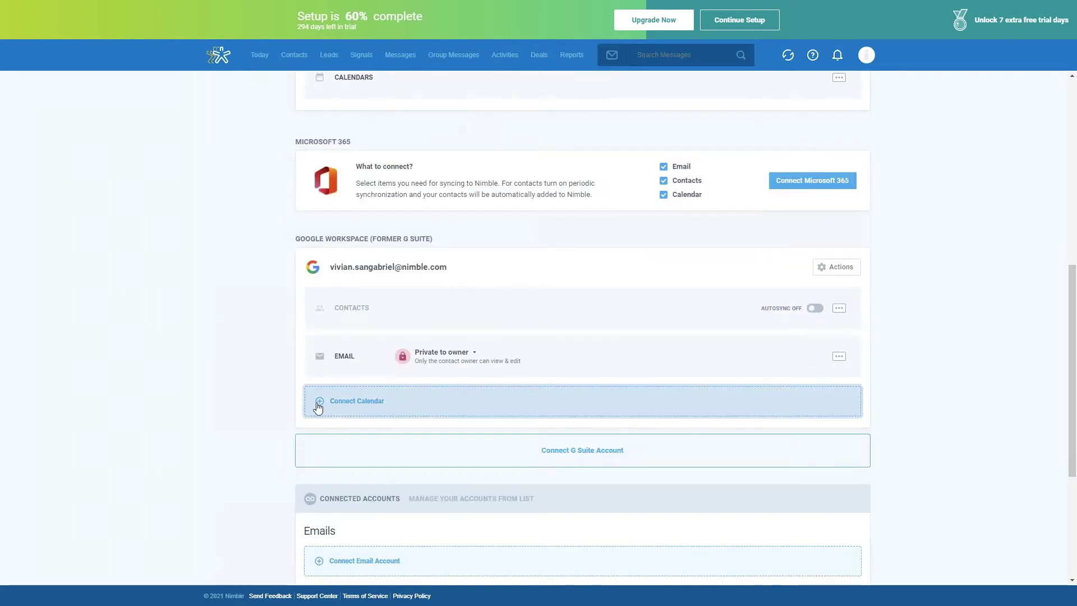
scroll(634, 404, "down", 1)
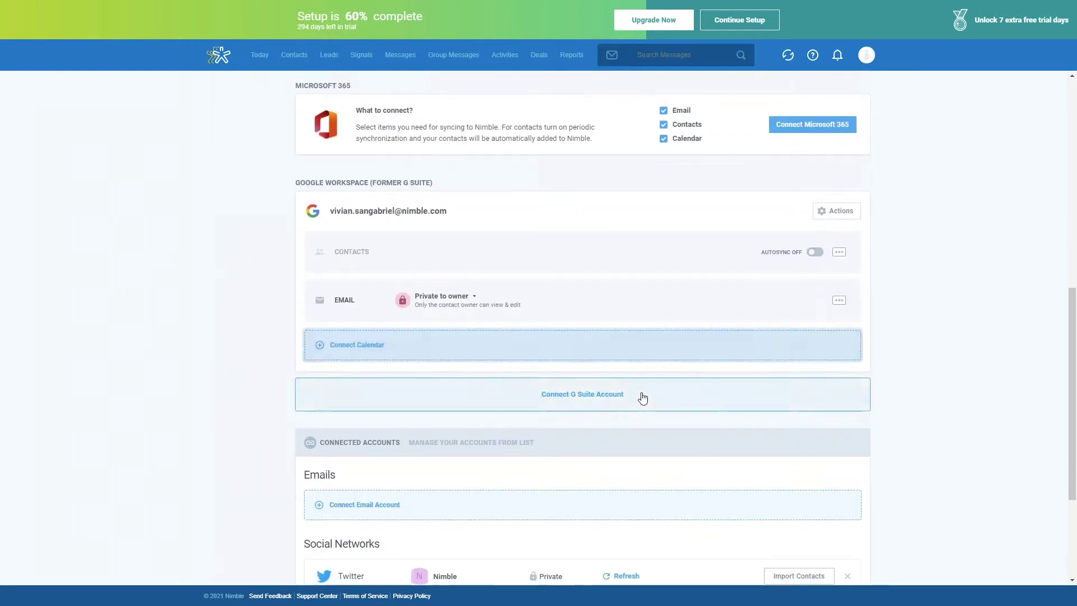
left_click(611, 402)
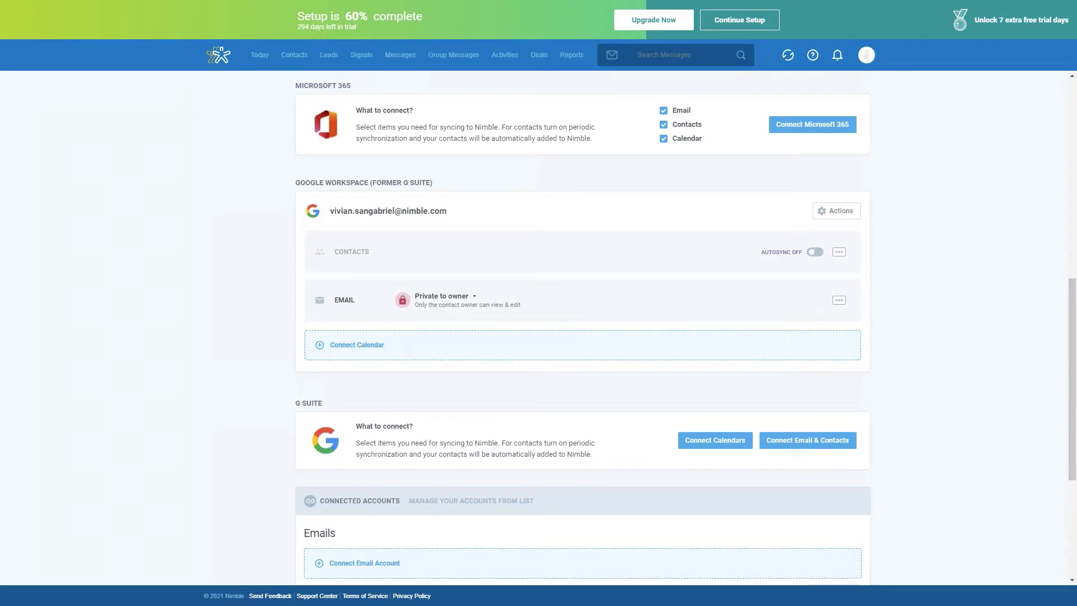
scroll(670, 358, "down", 2)
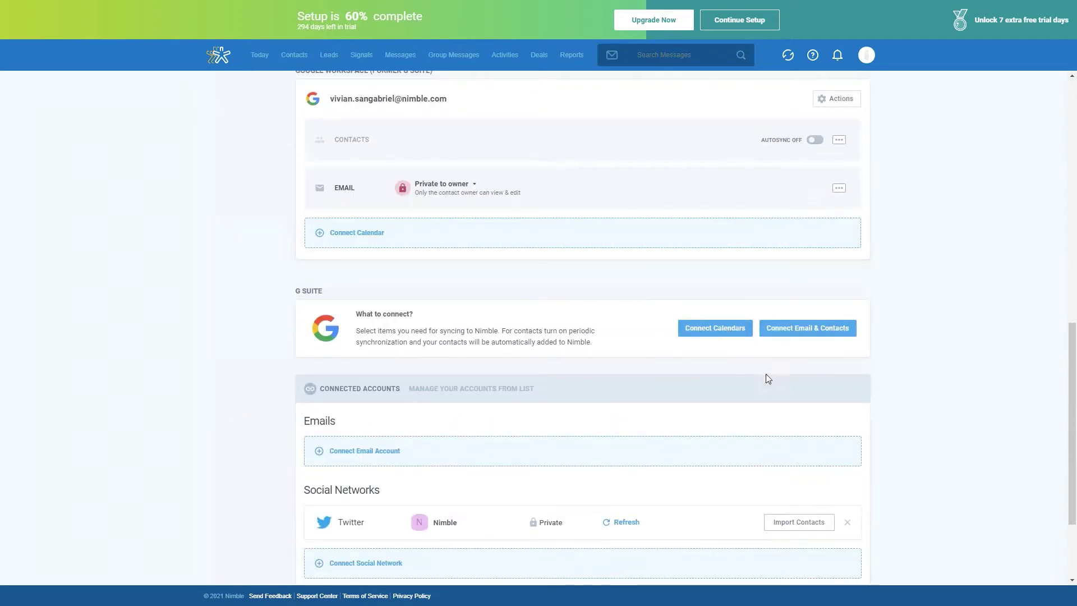
scroll(840, 356, "up", 1)
scroll(839, 356, "up", 5)
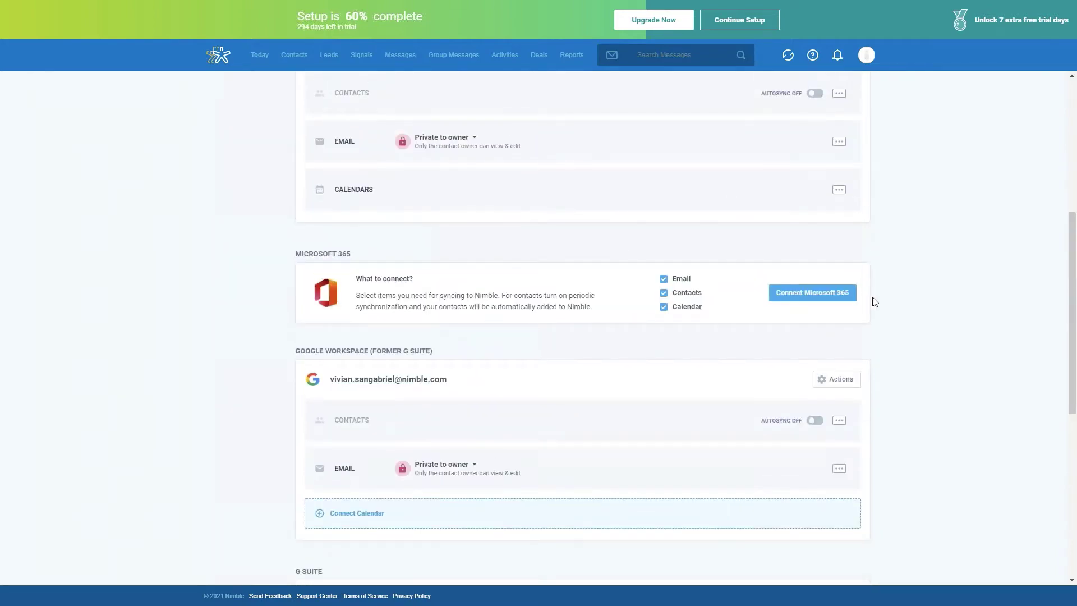
scroll(710, 325, "down", 5)
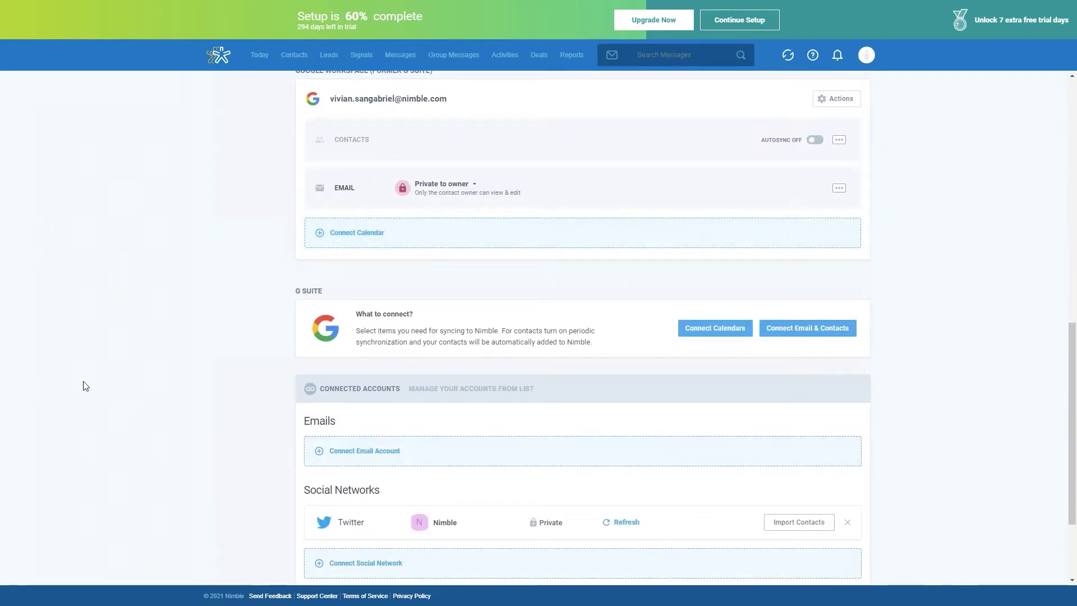
- View the IMAP connection form for email accounts in the import wizard, and return to the networks overview
scroll(387, 276, "up", 6)
scroll(387, 276, "up", 5)
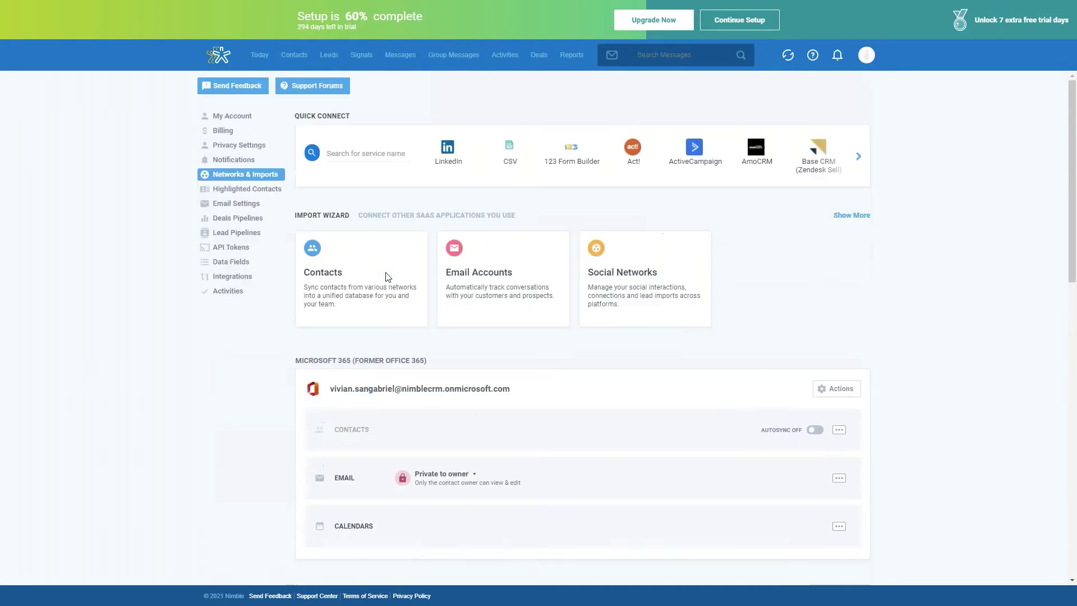
left_click(505, 296)
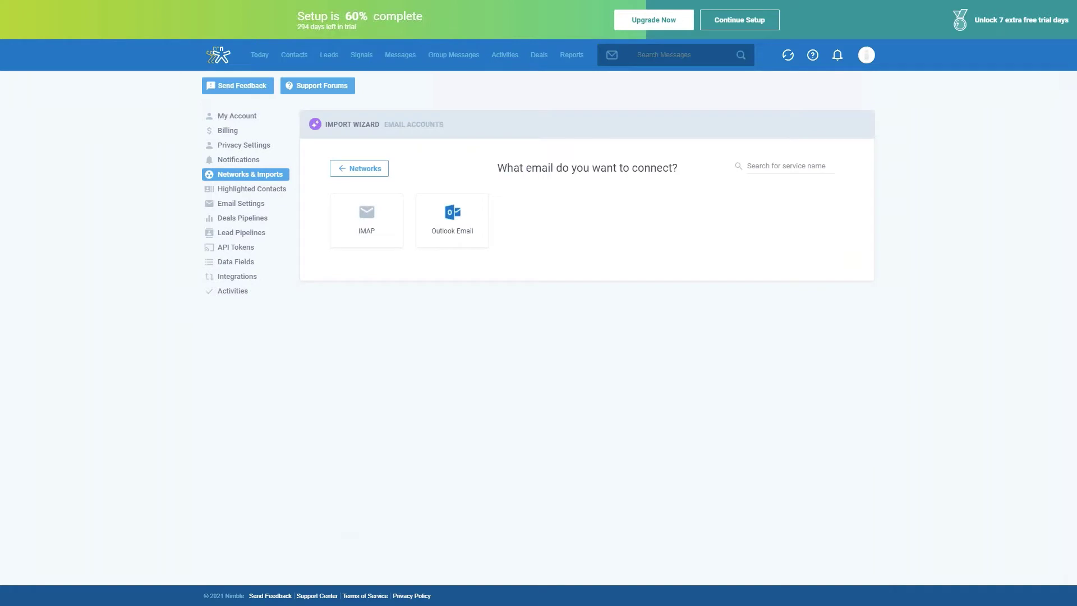
left_click(384, 224)
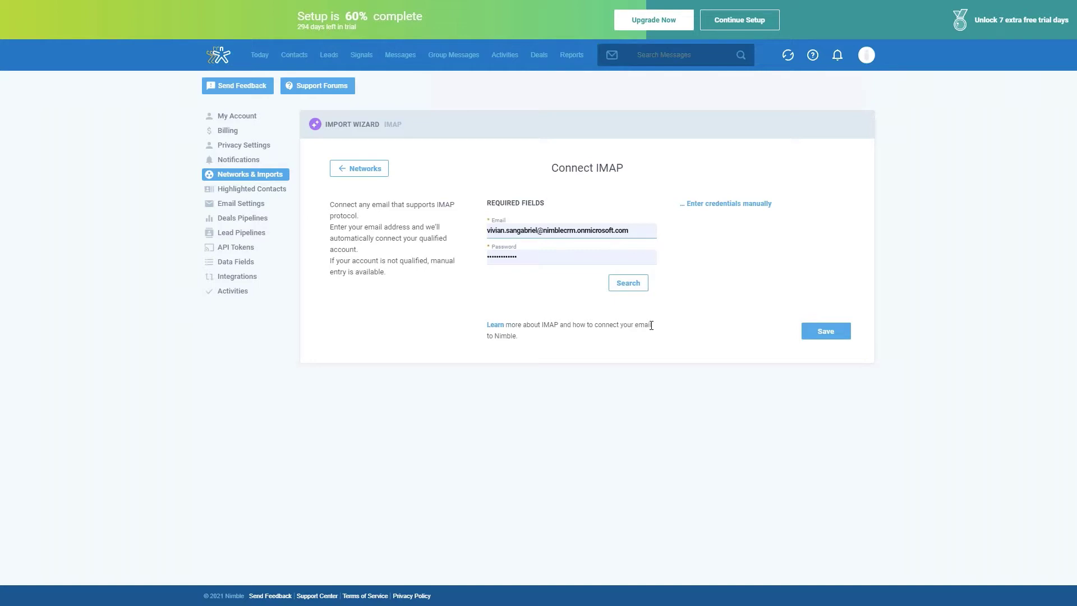
left_click(365, 168)
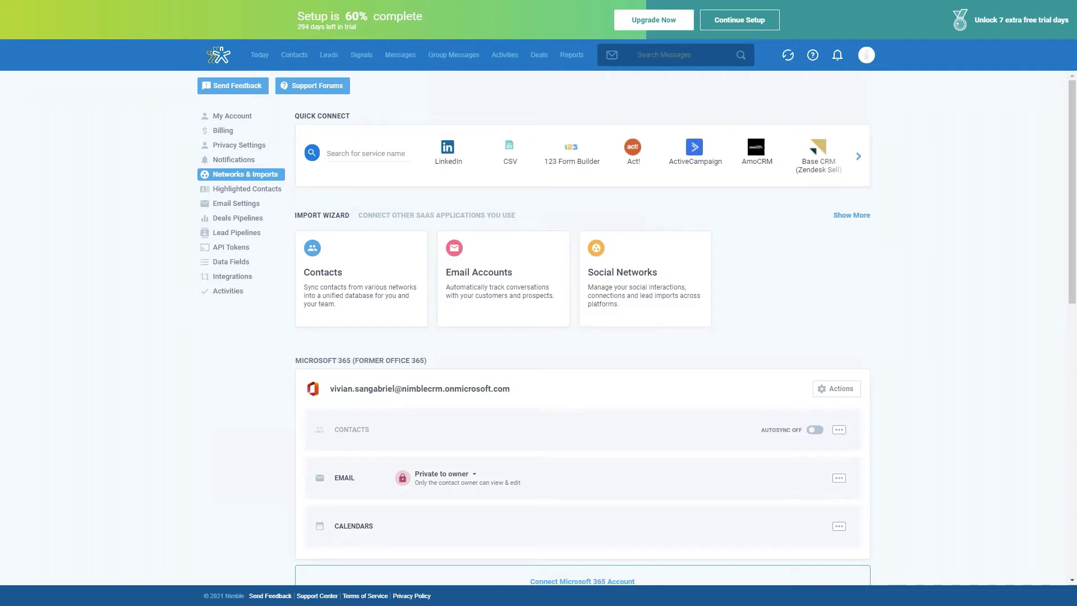
- Examine the Connected Accounts section with its emails, social networks and contact sources
scroll(392, 436, "down", 4)
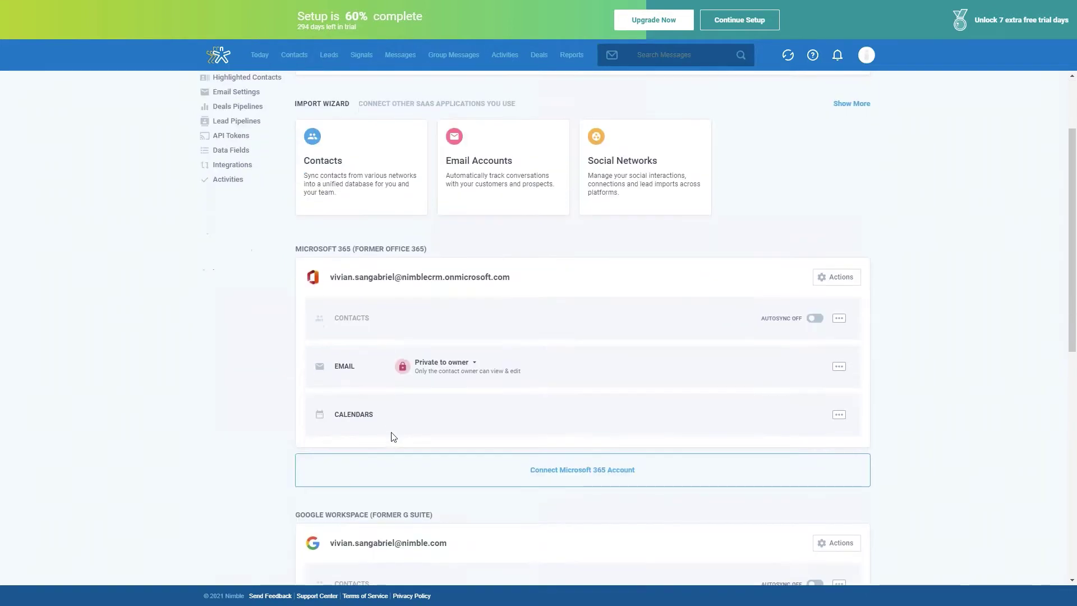
scroll(392, 436, "down", 6)
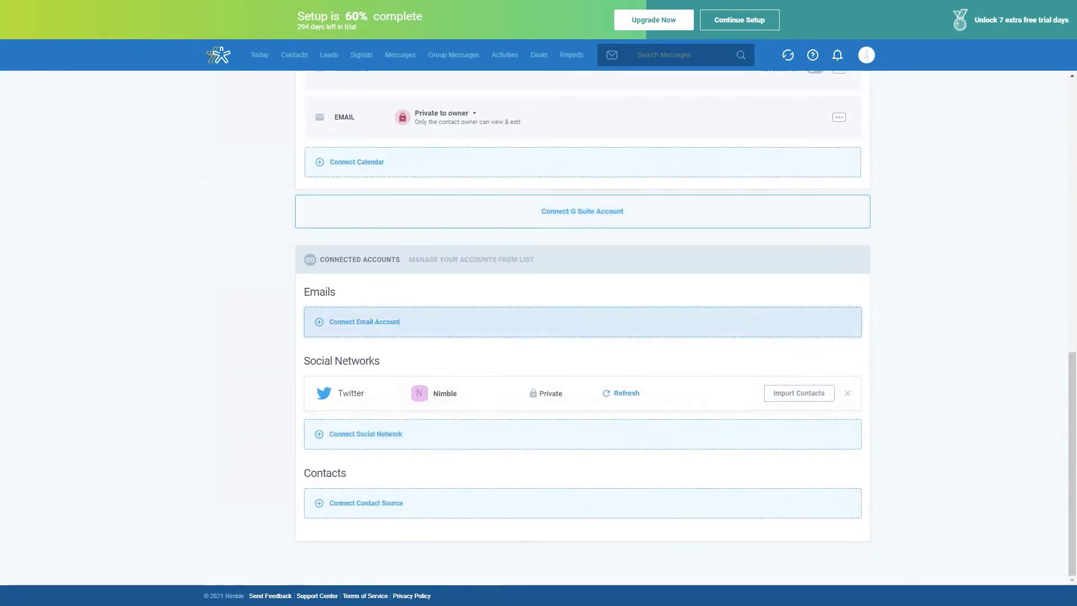
left_click(388, 448)
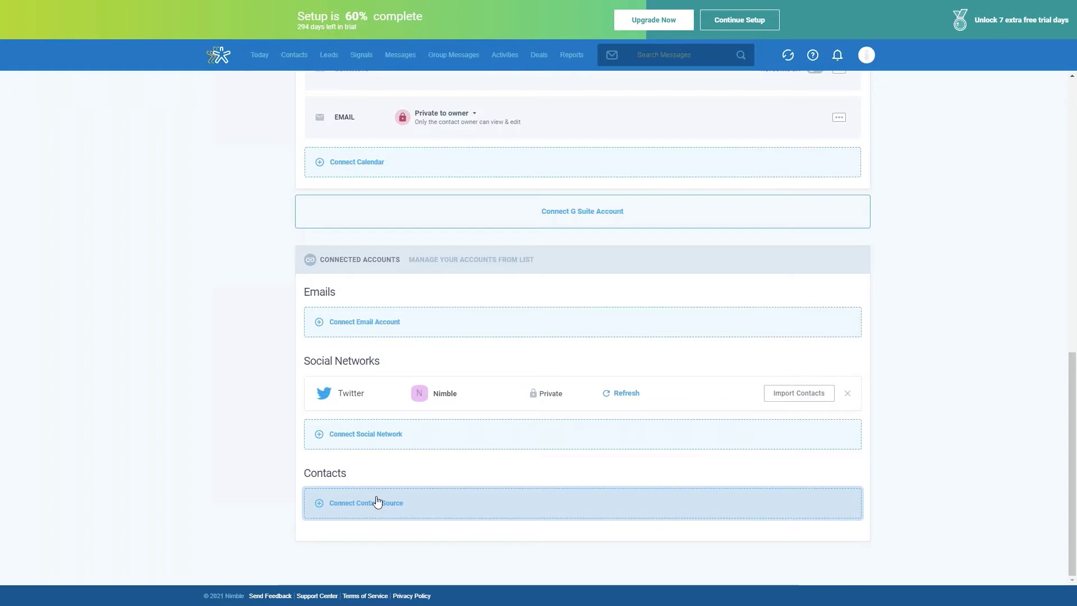
- Open the CSV import page from the Quick Connect services
scroll(377, 501, "up", 10)
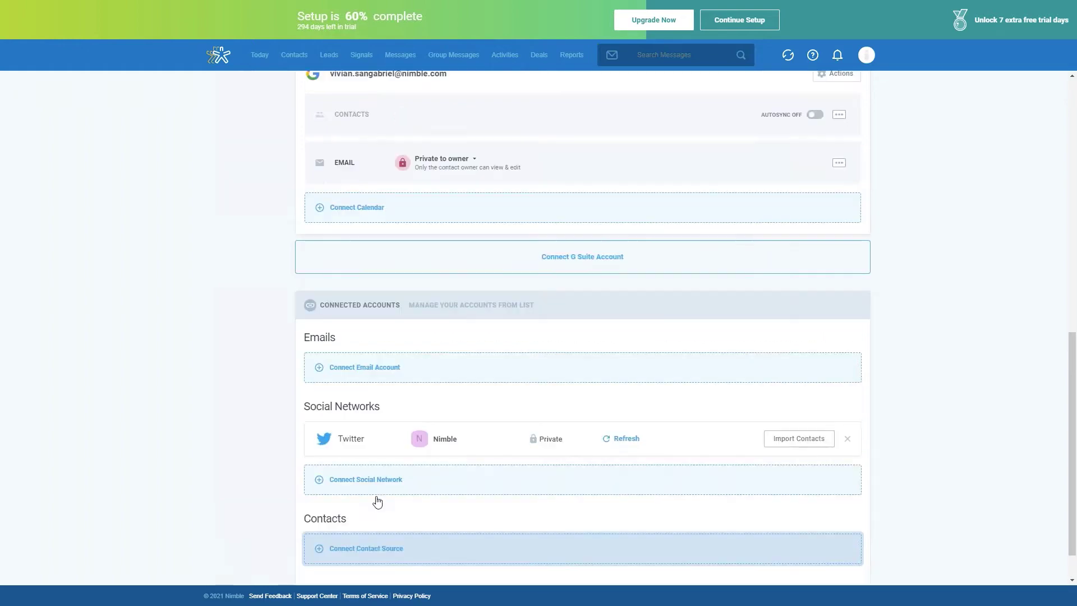
scroll(377, 501, "up", 2)
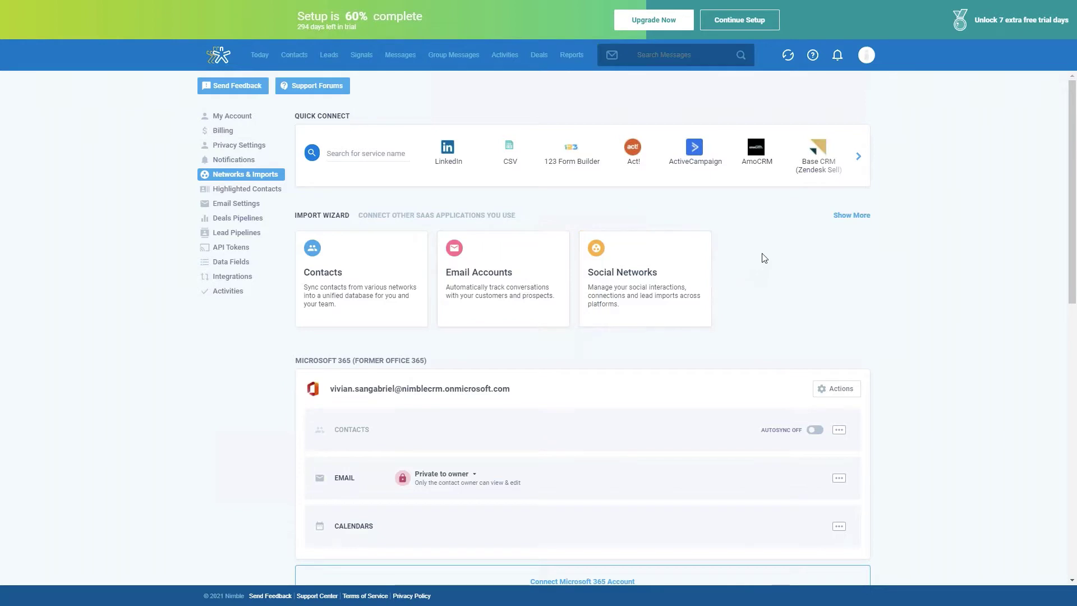
left_click(510, 163)
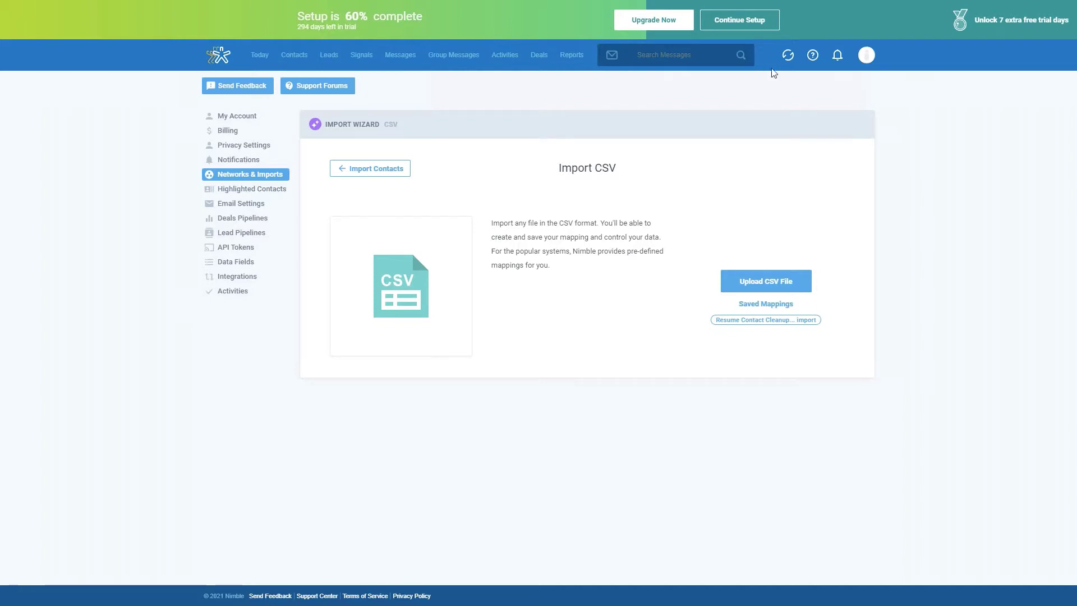
- Resume the Contact Cleanup CSV import, view the predefined field mappings, and return to the networks overview without importing
left_click(811, 321)
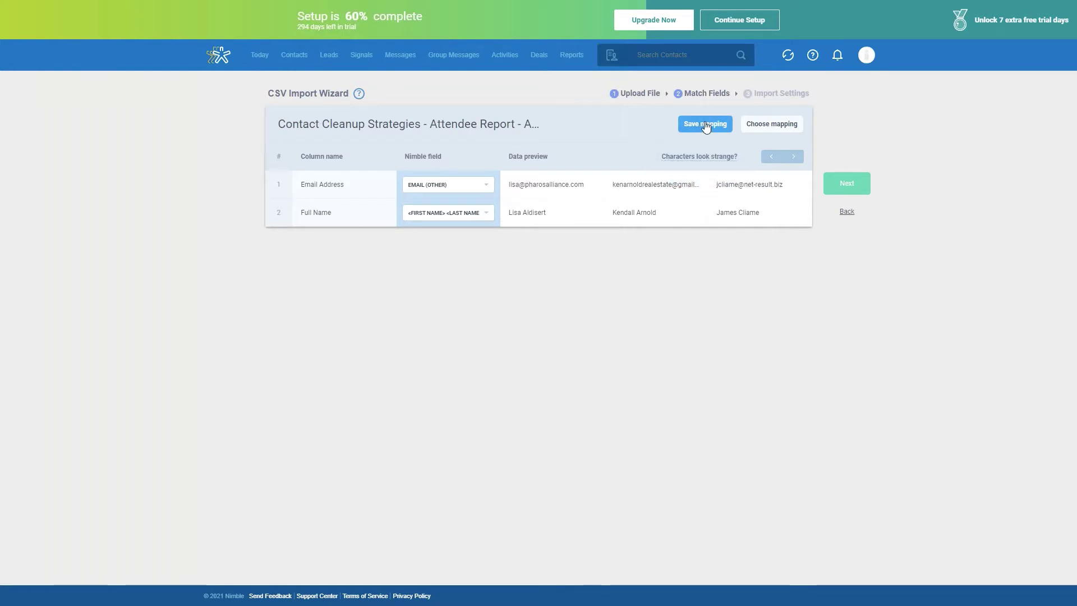
left_click(787, 135)
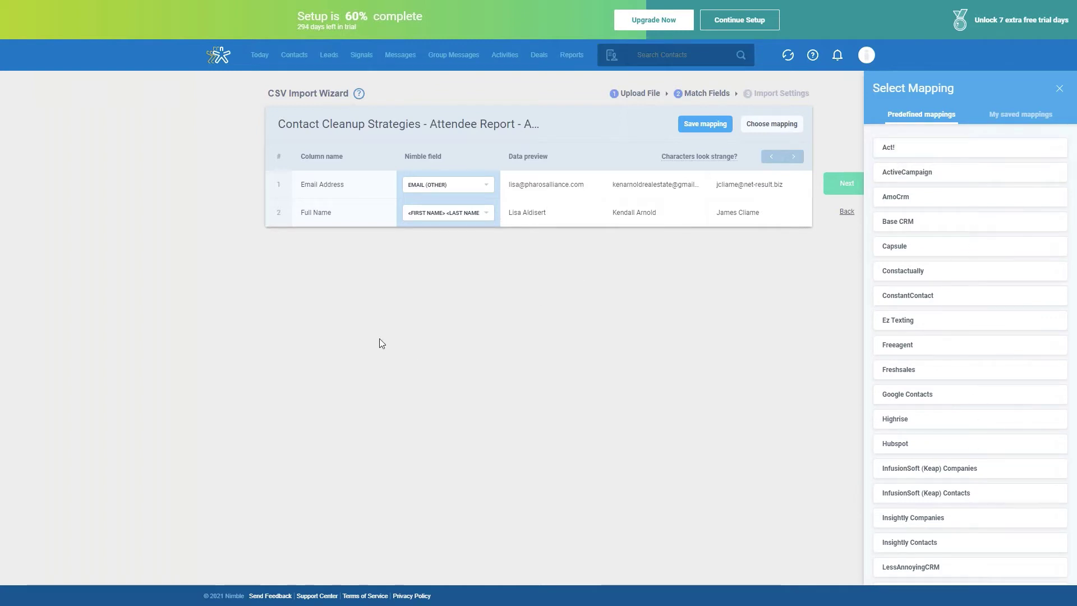
left_click(781, 129)
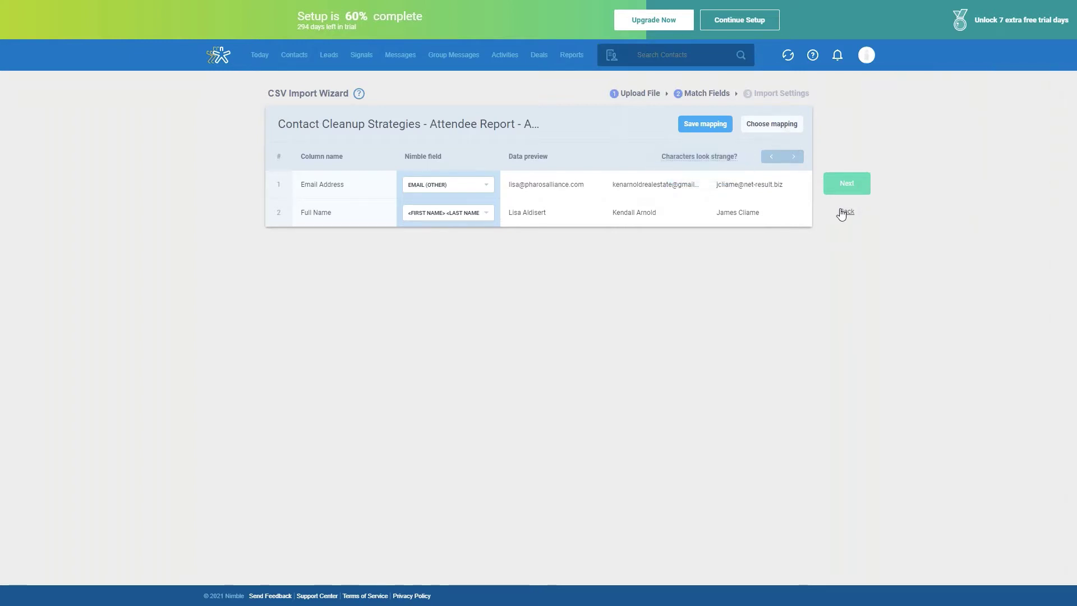
left_click(844, 211)
left_click(295, 400)
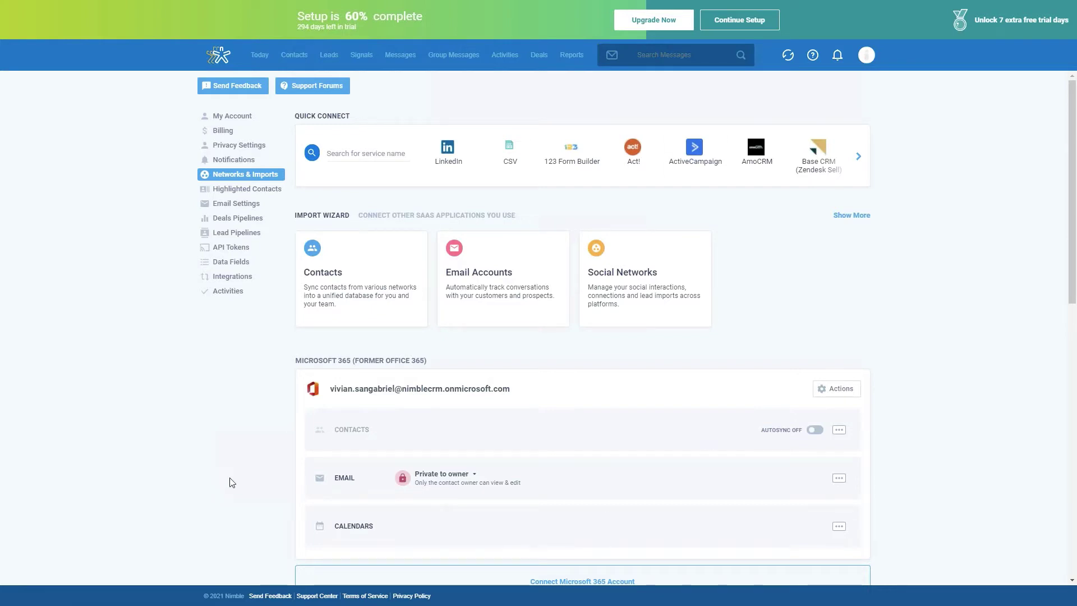
- Open the Today page, look through its widget management mode, and close the settings again
left_click(258, 56)
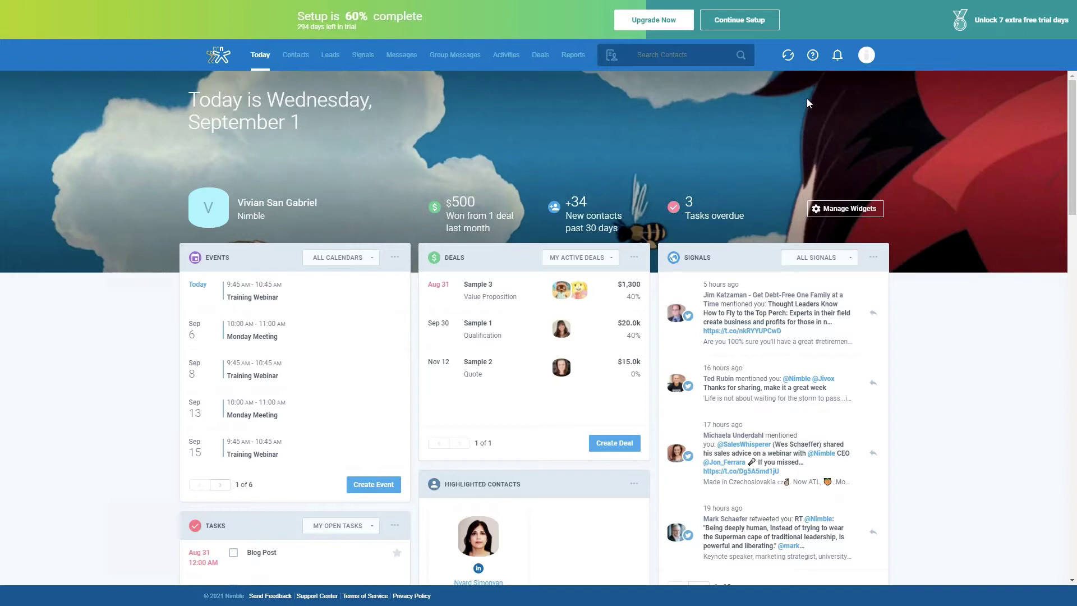
scroll(807, 100, "down", 1)
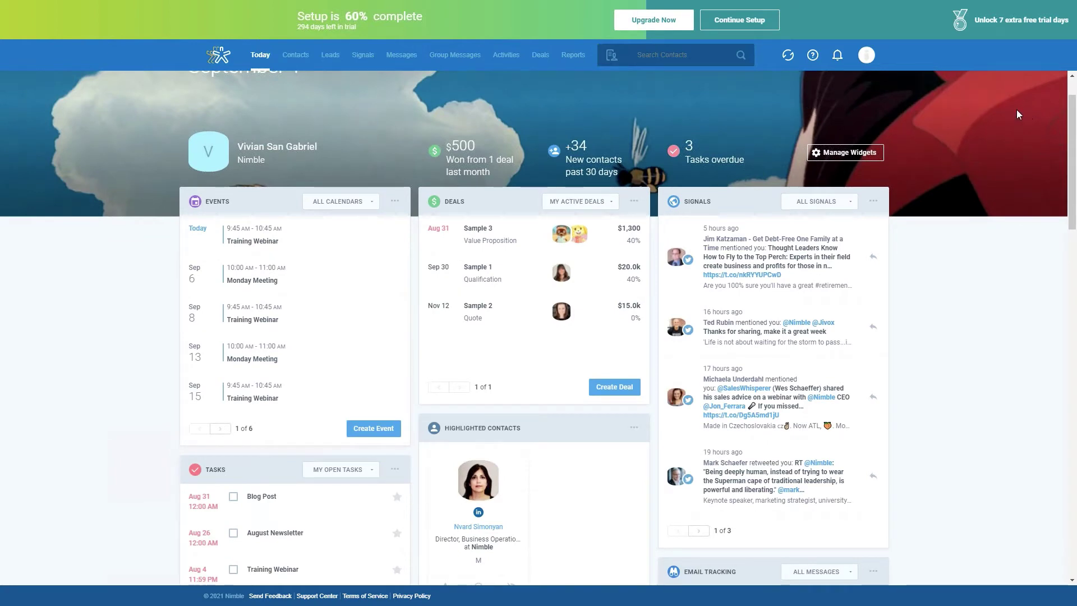
left_click(861, 160)
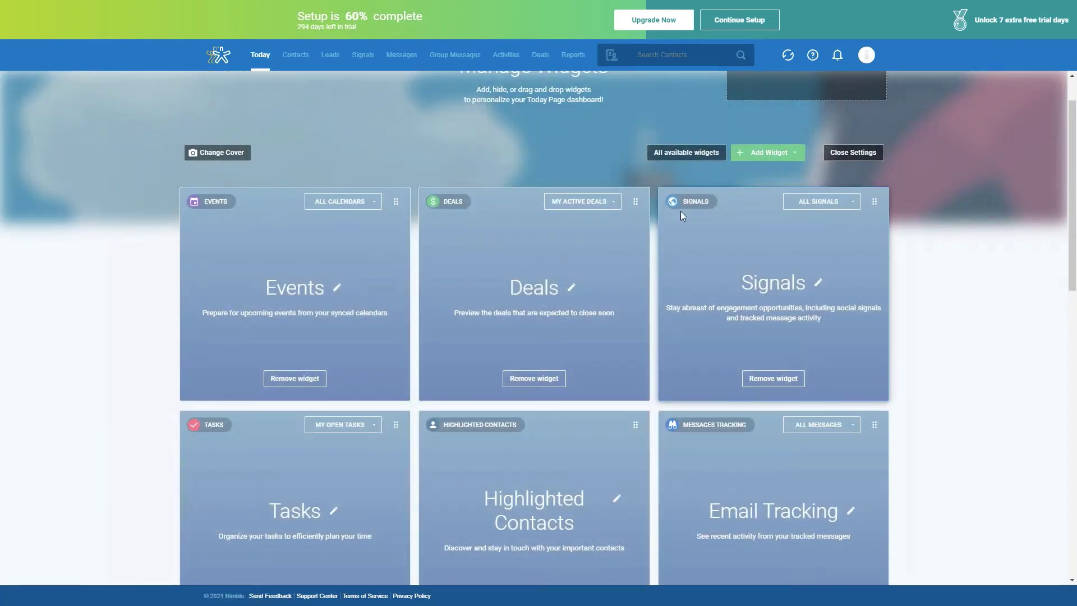
scroll(681, 211, "down", 5)
scroll(427, 336, "up", 6)
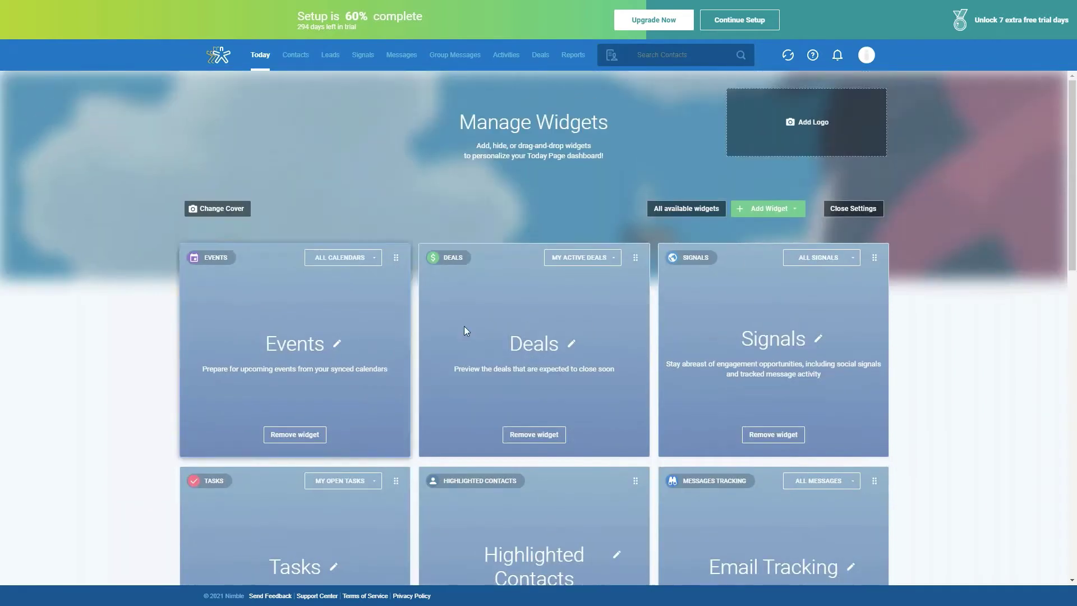
left_click(846, 209)
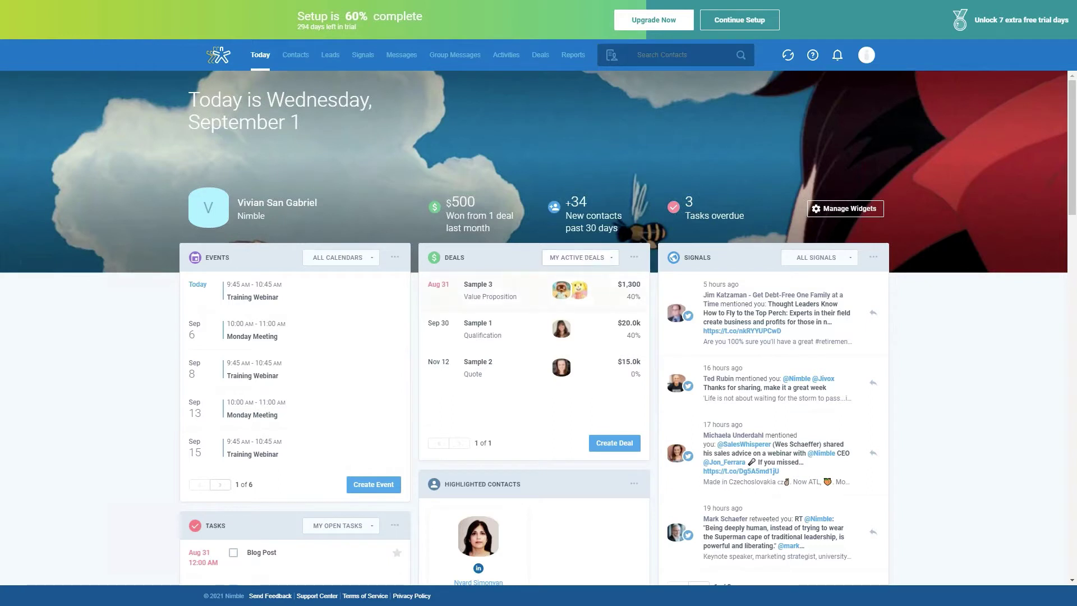
- View the Events widget's move, hide and duplicate options as well as its calendar filter choices
left_click(394, 258)
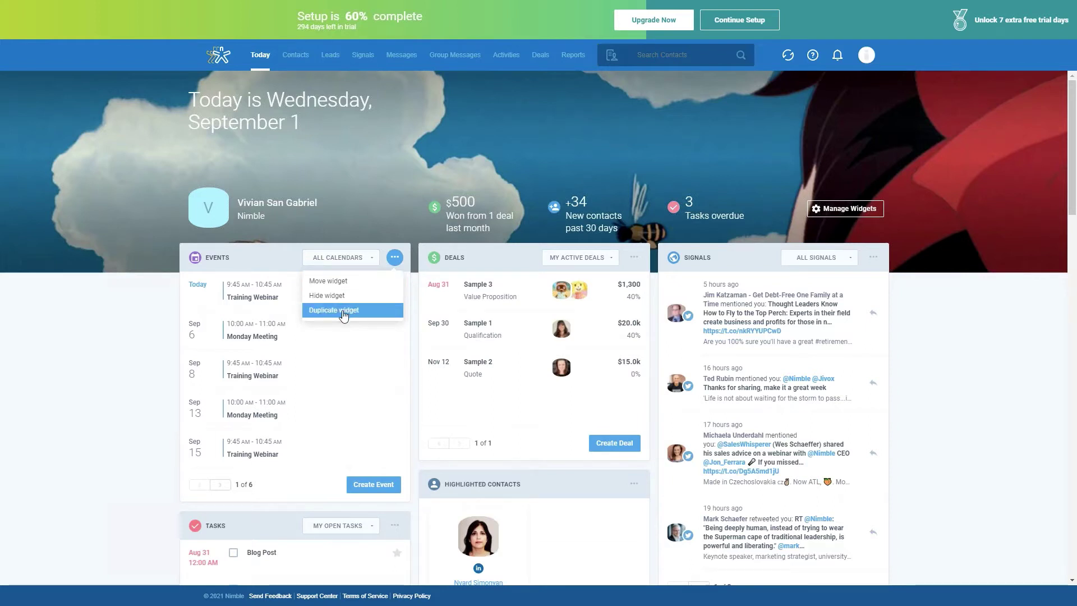
left_click(113, 337)
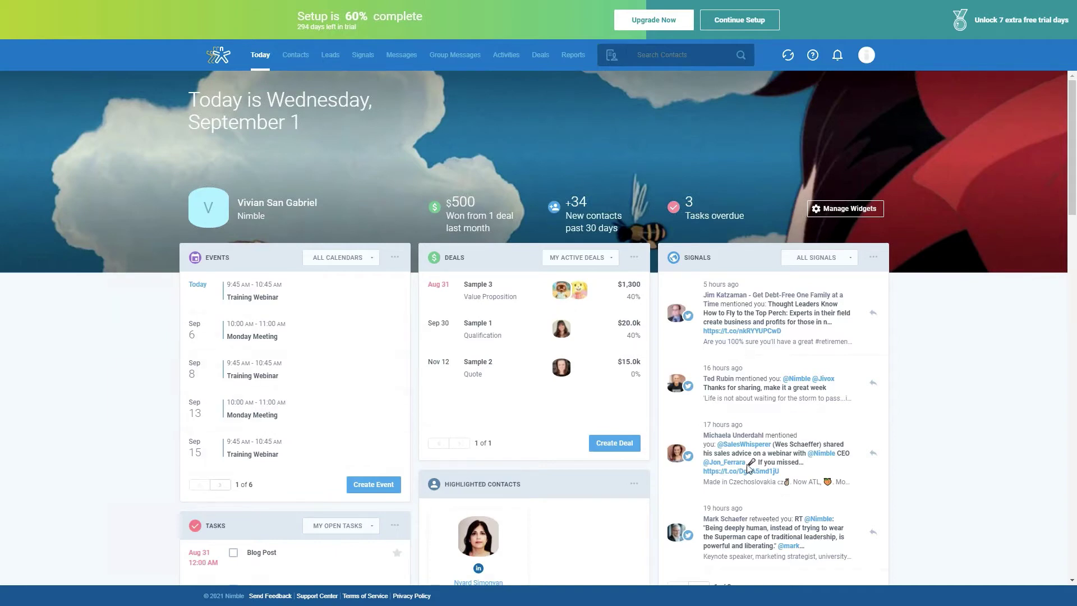
scroll(670, 380, "down", 2)
scroll(473, 463, "down", 1)
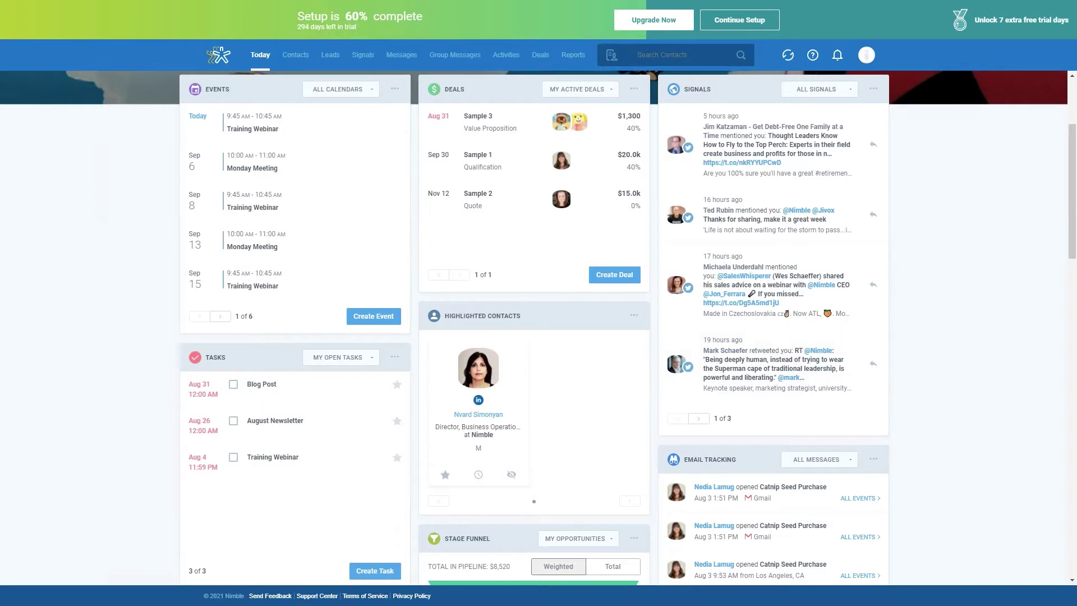
left_click(360, 90)
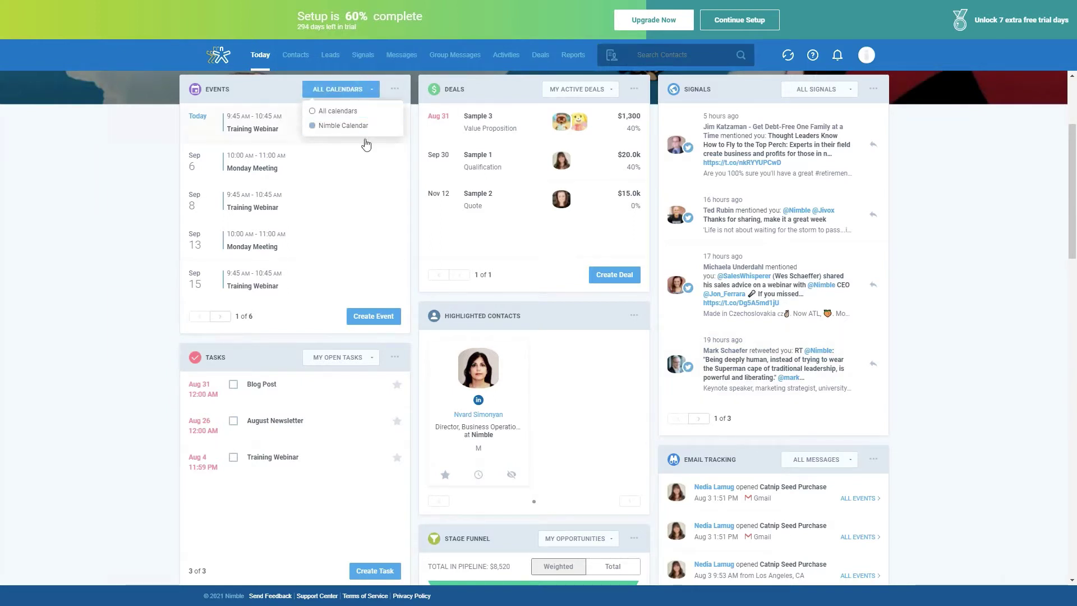
left_click(90, 360)
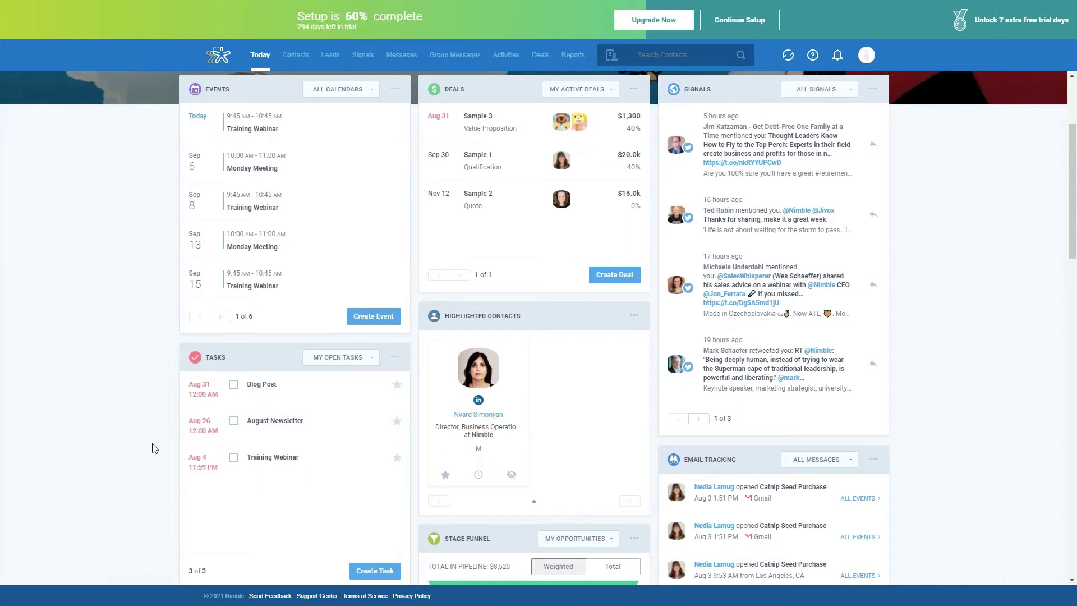
- Look over the Today page widgets and preview the contact attached to the Sample 2 deal
scroll(202, 433, "up", 1)
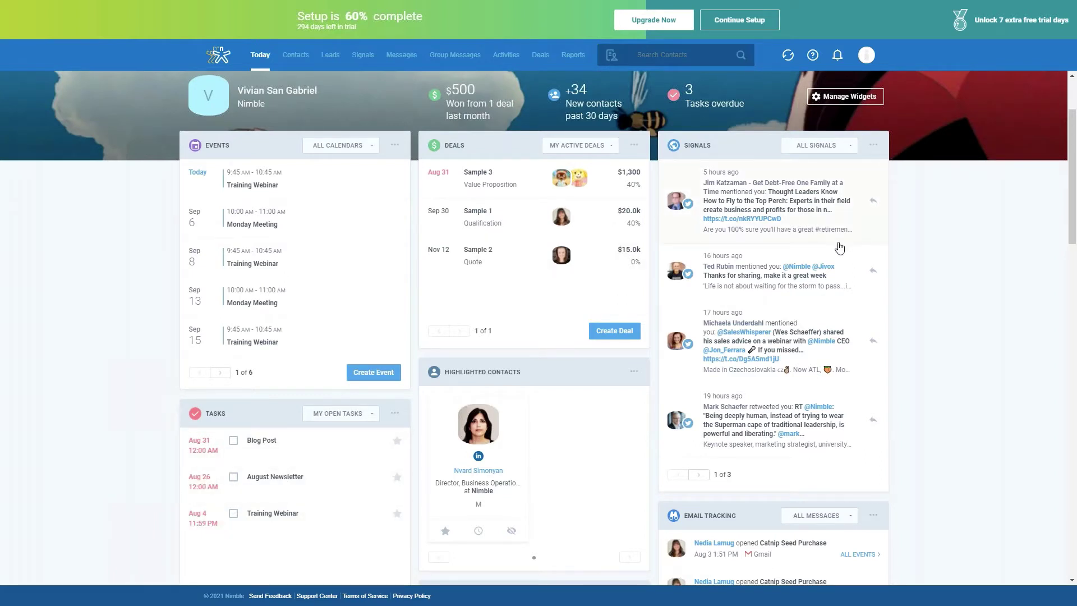
scroll(839, 247, "down", 5)
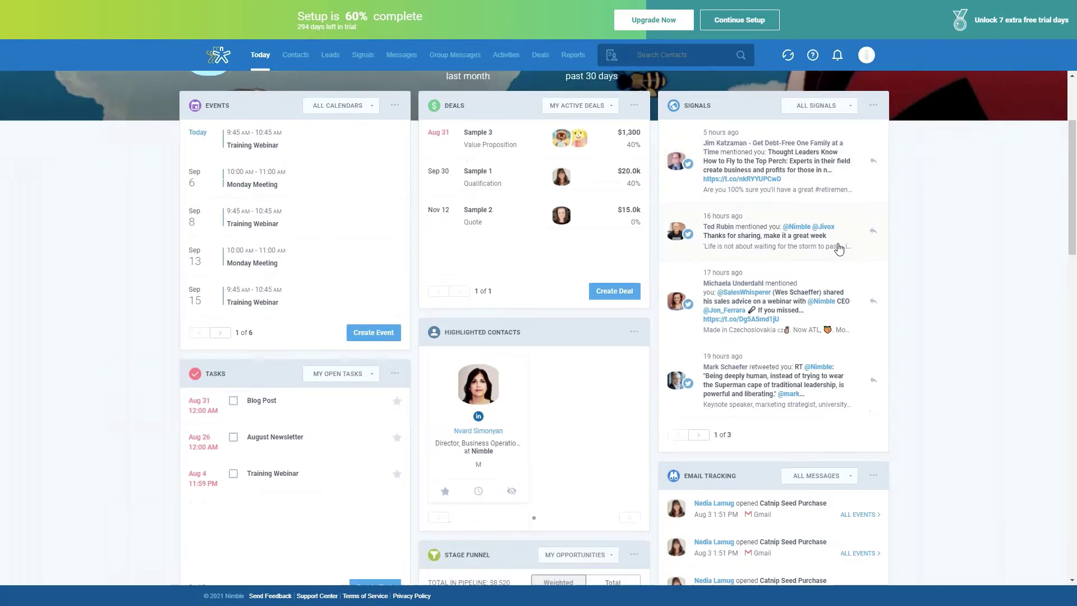
scroll(839, 247, "down", 5)
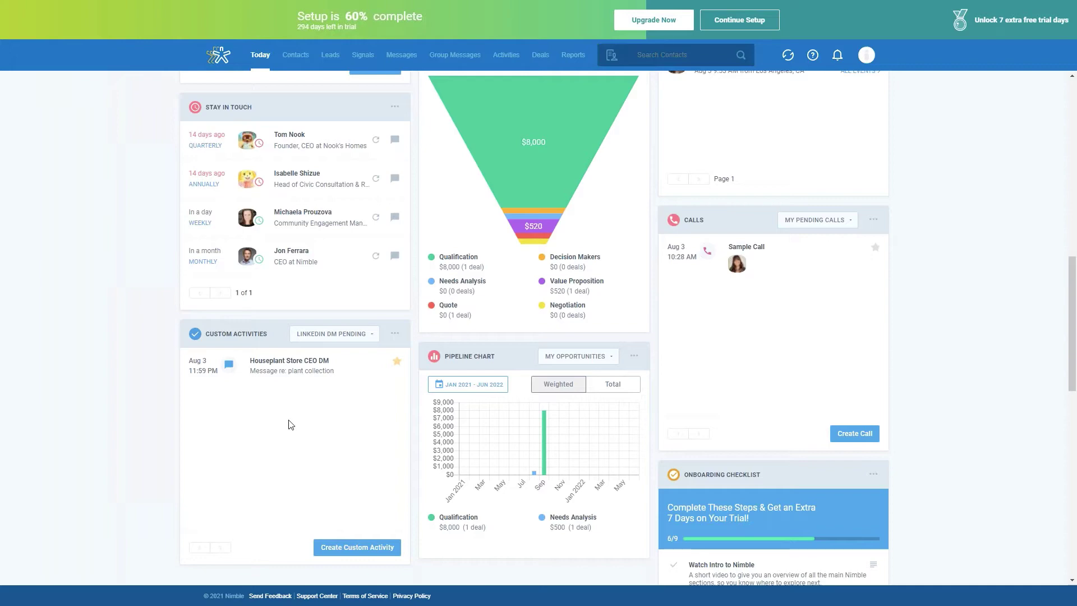
scroll(290, 425, "up", 5)
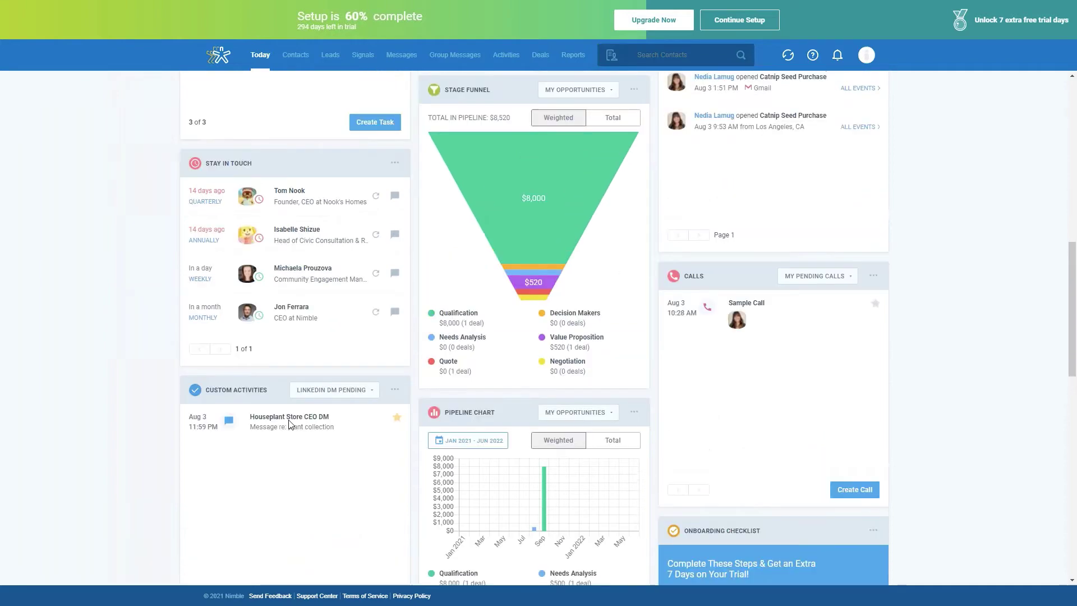
scroll(289, 425, "up", 4)
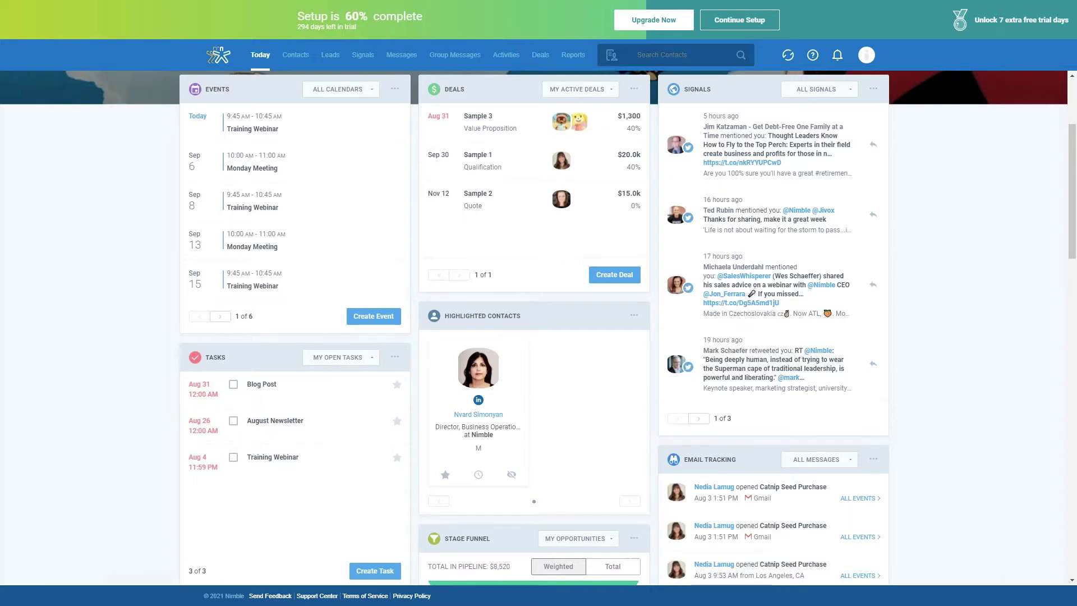
scroll(493, 157, "up", 2)
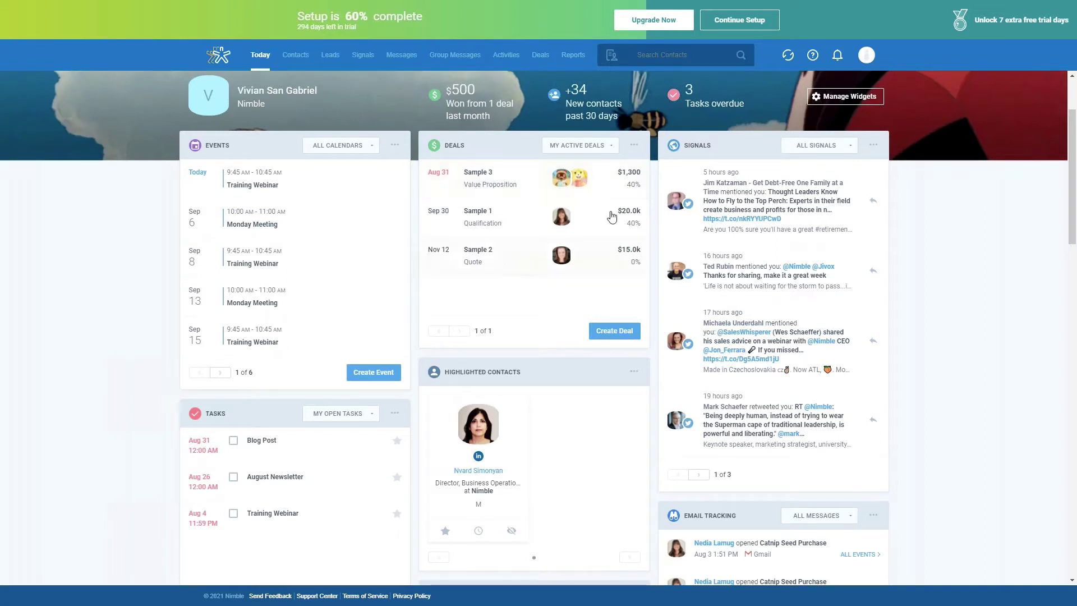
left_click(560, 263)
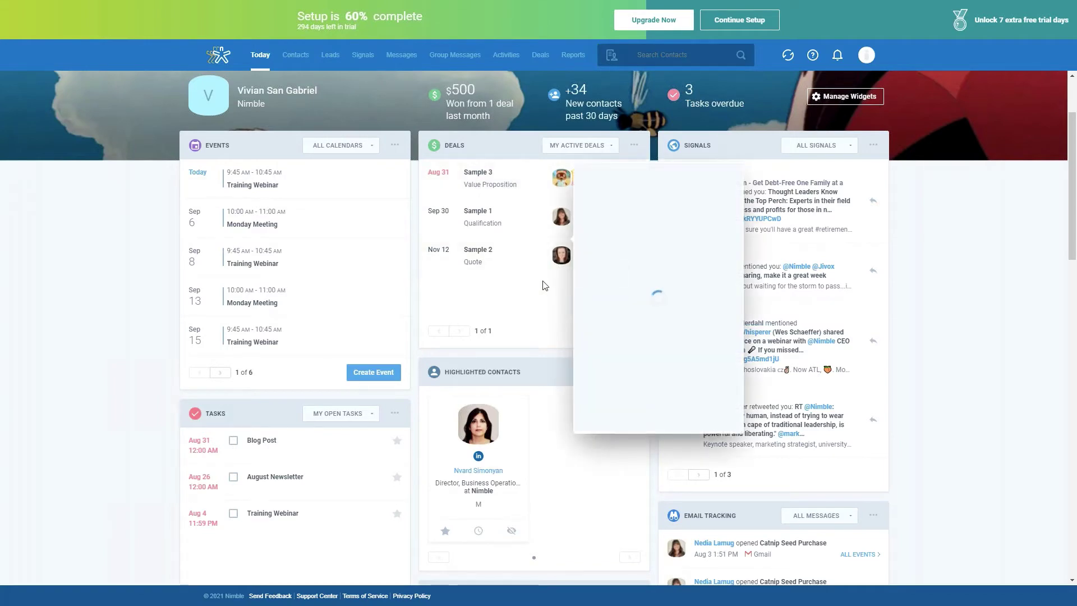
- Set the Pipeline Chart widget to total values and view its user and pipeline filter options
scroll(442, 386, "down", 7)
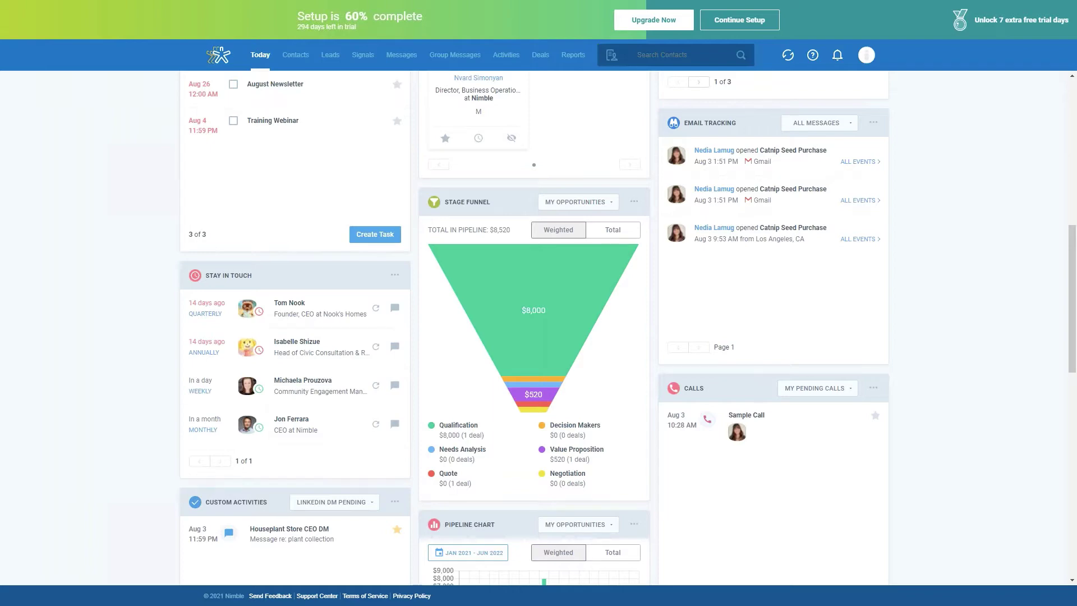
scroll(567, 372, "down", 4)
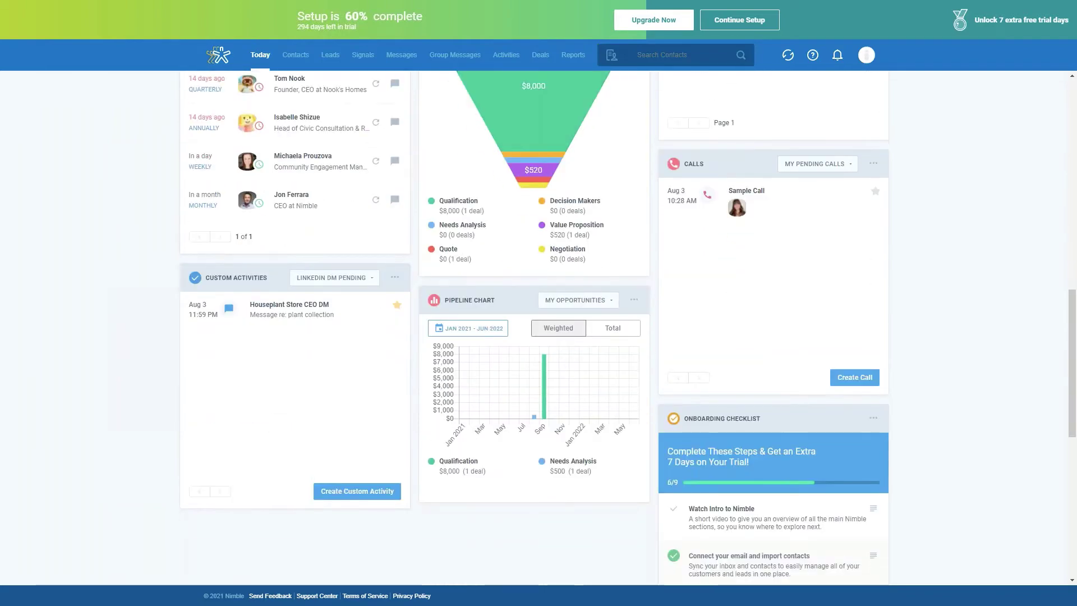
scroll(538, 328, "down", 1)
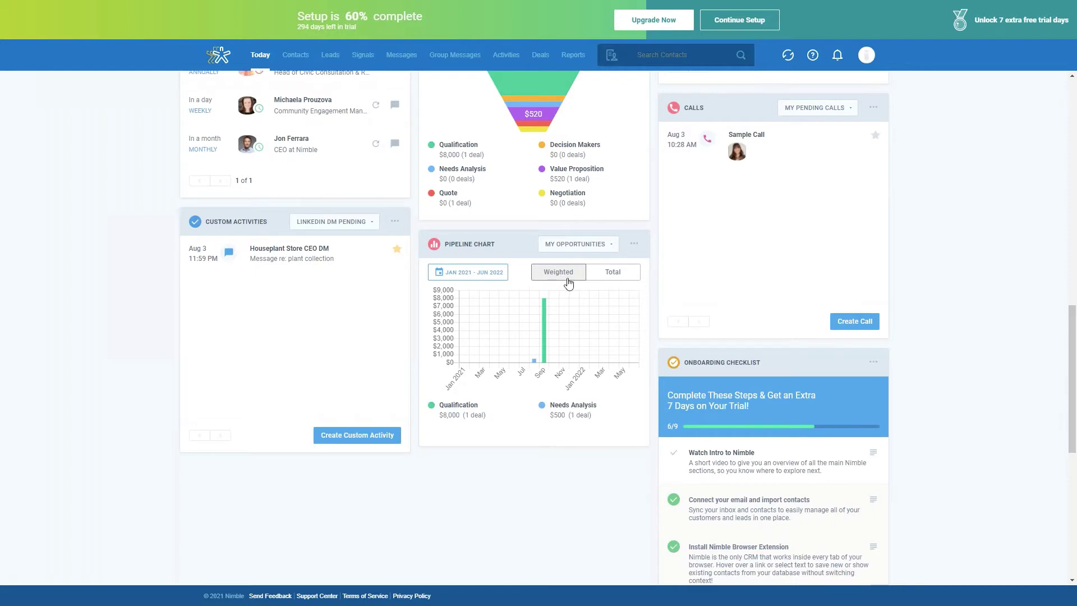
left_click(610, 281)
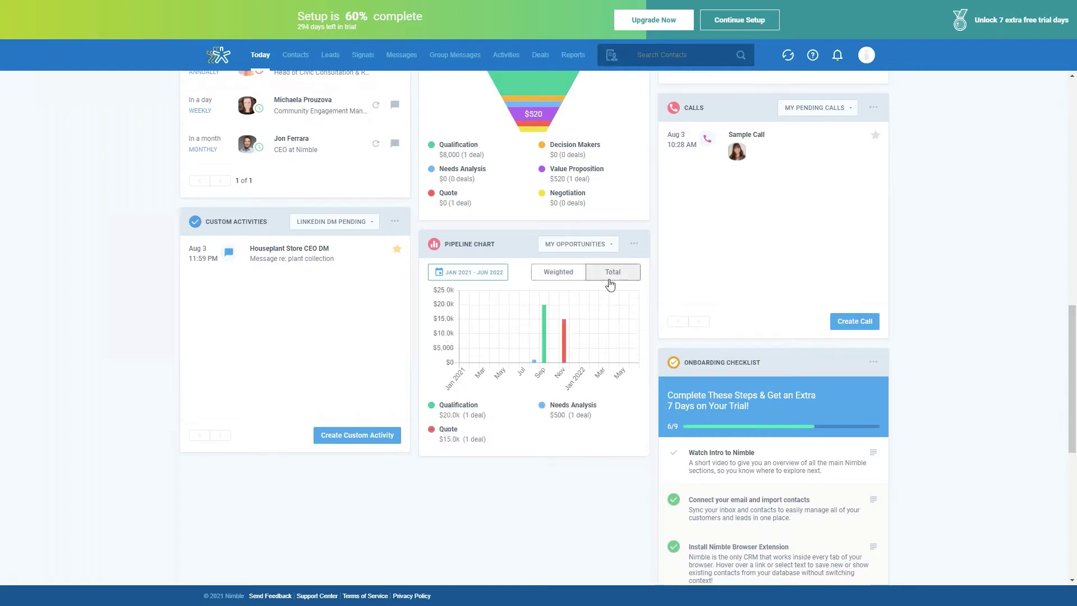
left_click(610, 245)
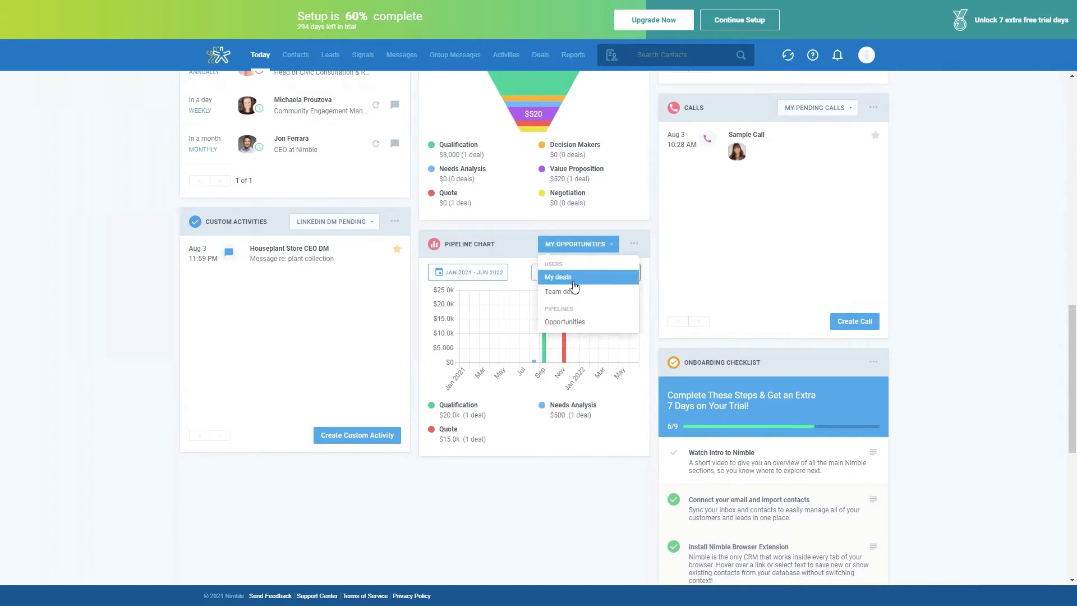
left_click(601, 245)
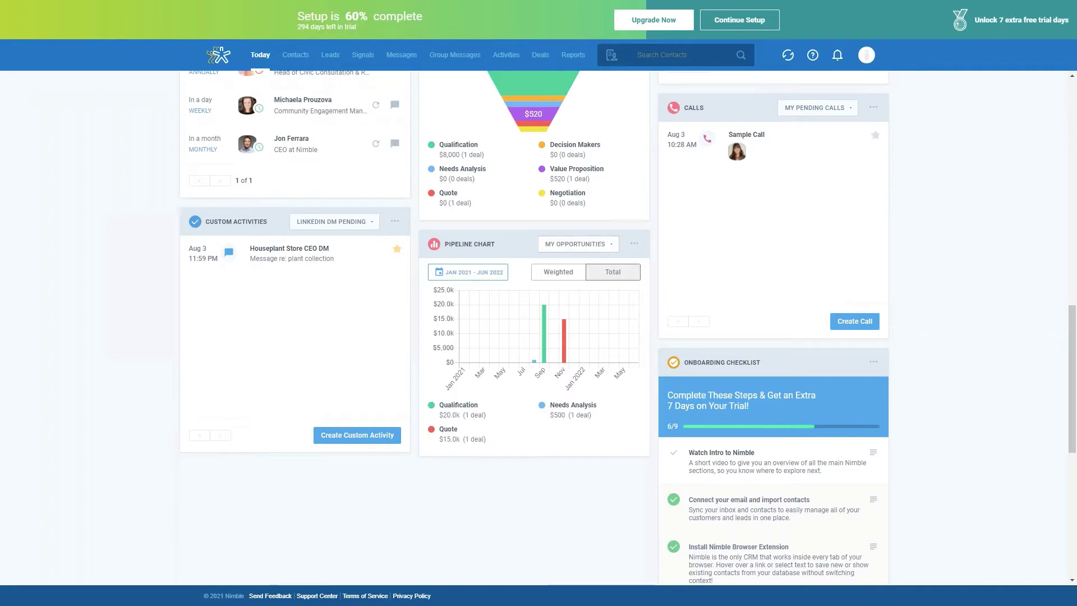
- Show the team's upcoming and important tasks in the Tasks widget, and return to My open tasks
scroll(361, 409, "up", 5)
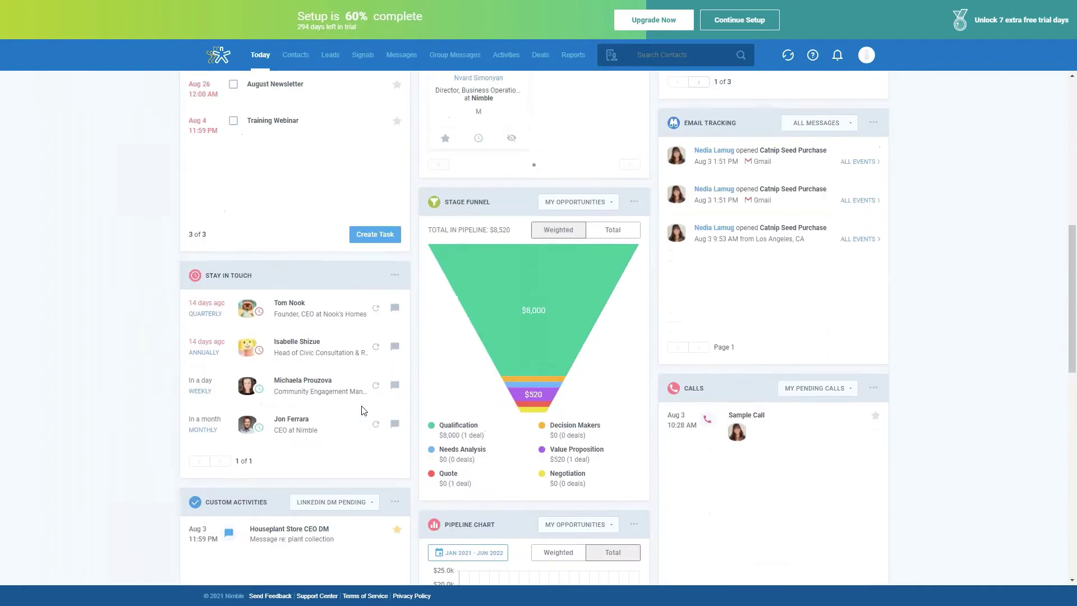
scroll(363, 408, "up", 5)
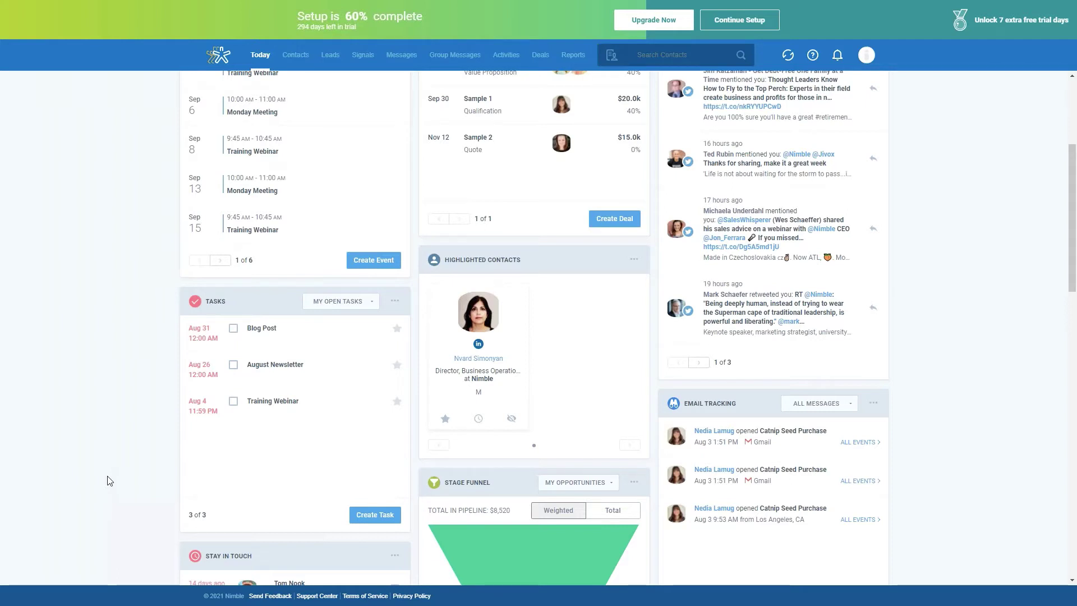
left_click(373, 309)
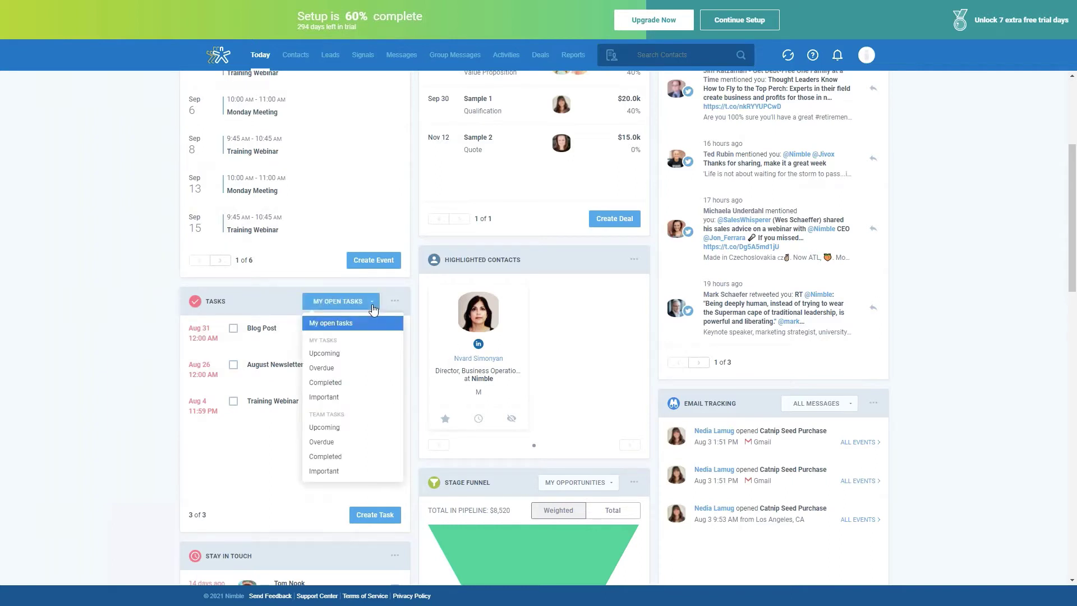
left_click(338, 429)
left_click(351, 303)
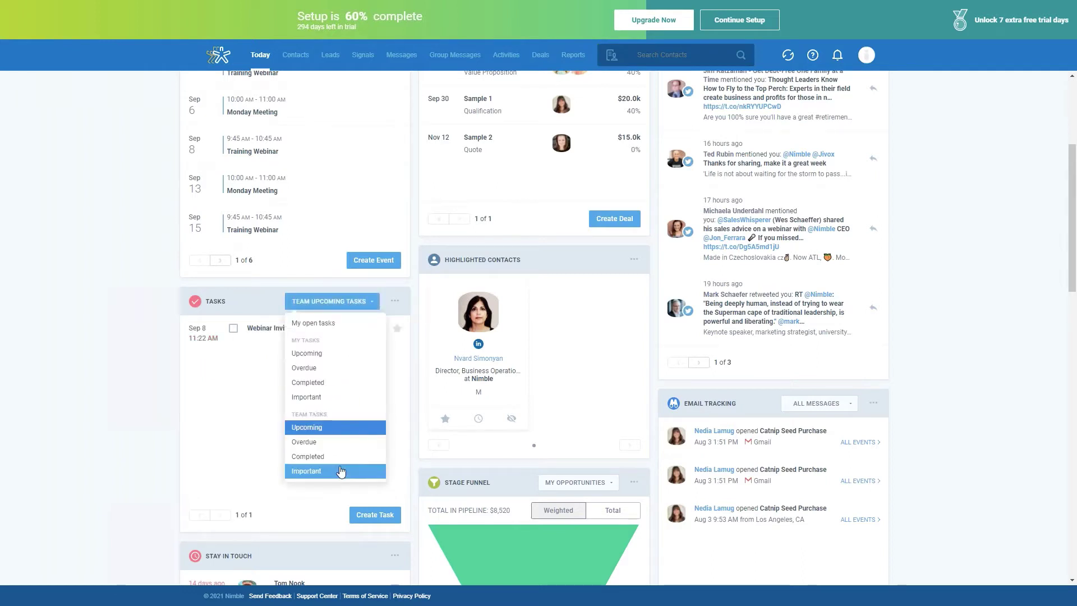
left_click(340, 471)
left_click(367, 306)
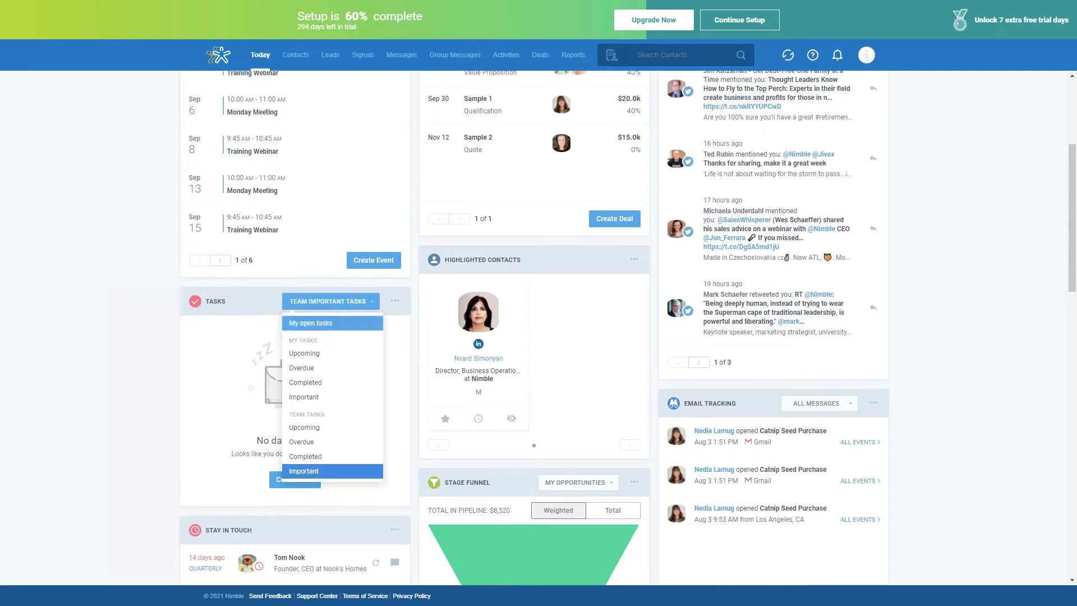
left_click(332, 323)
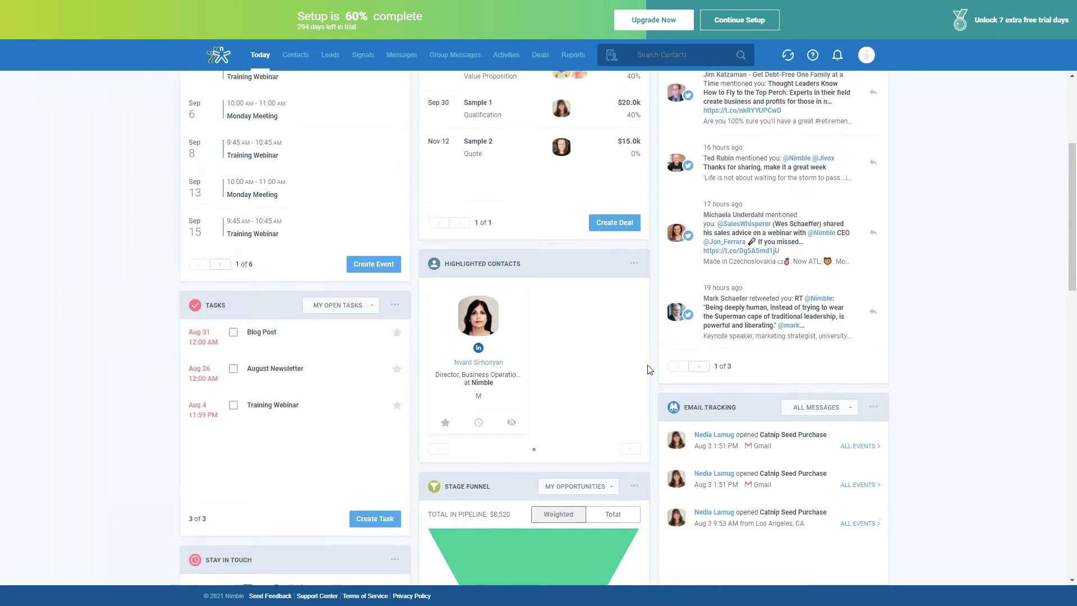
- View the Events widget's calendar filter choices, and page forward and back through its events
scroll(649, 368, "up", 3)
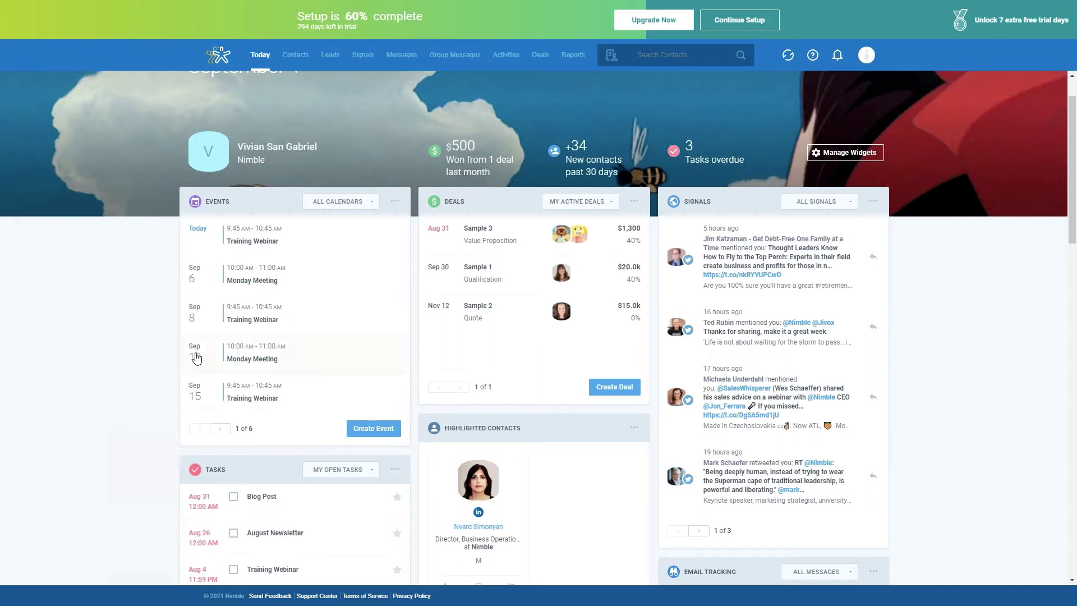
left_click(359, 207)
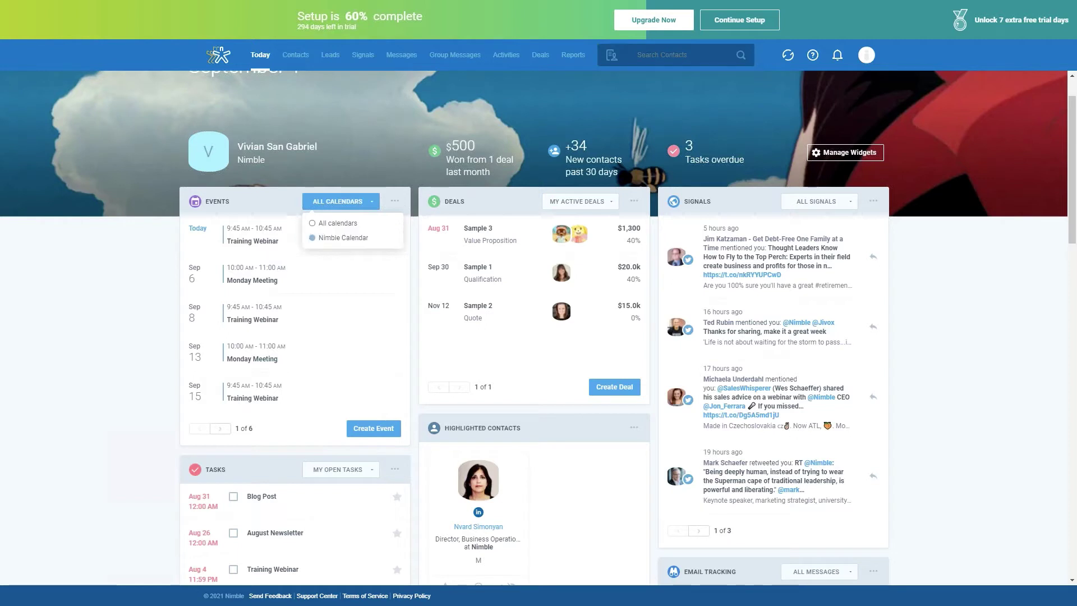
left_click(127, 298)
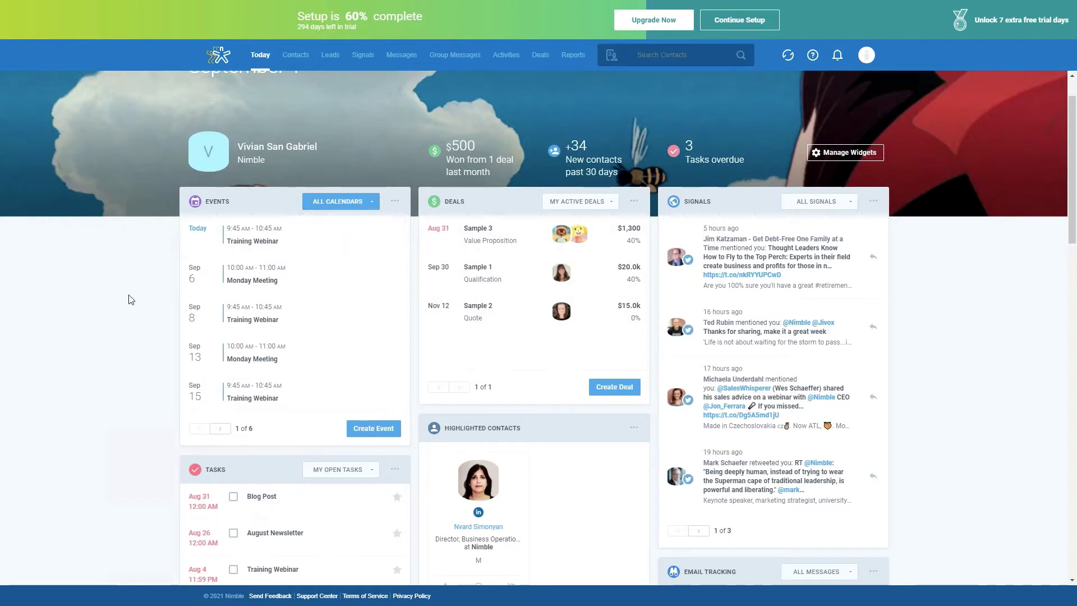
left_click(227, 431)
left_click(200, 429)
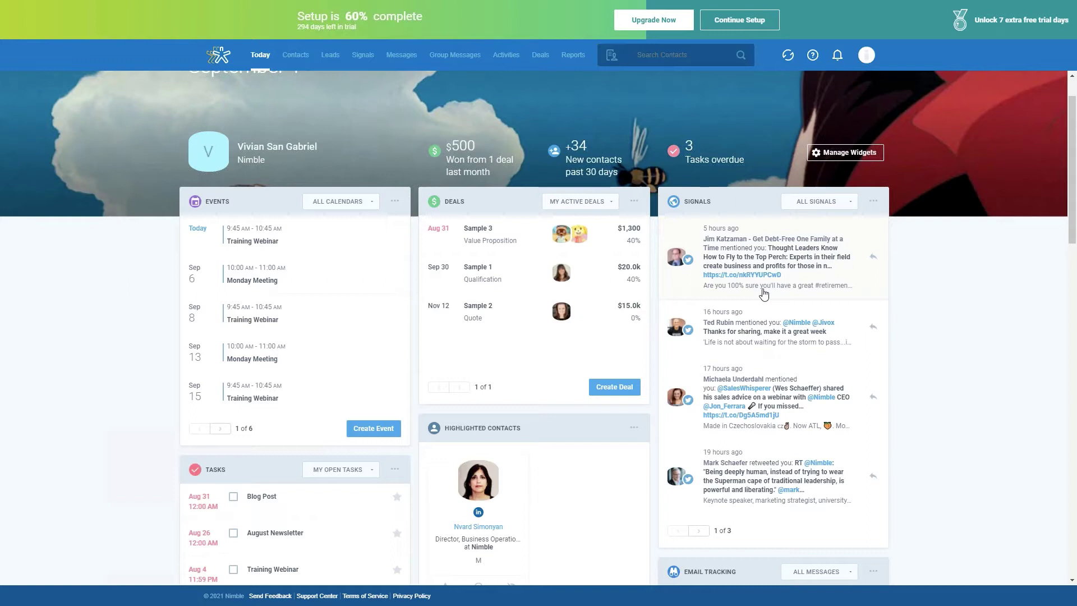
- Look over the remaining Today page widgets and view the account menu's options, including Settings, without choosing one
scroll(764, 293, "down", 1)
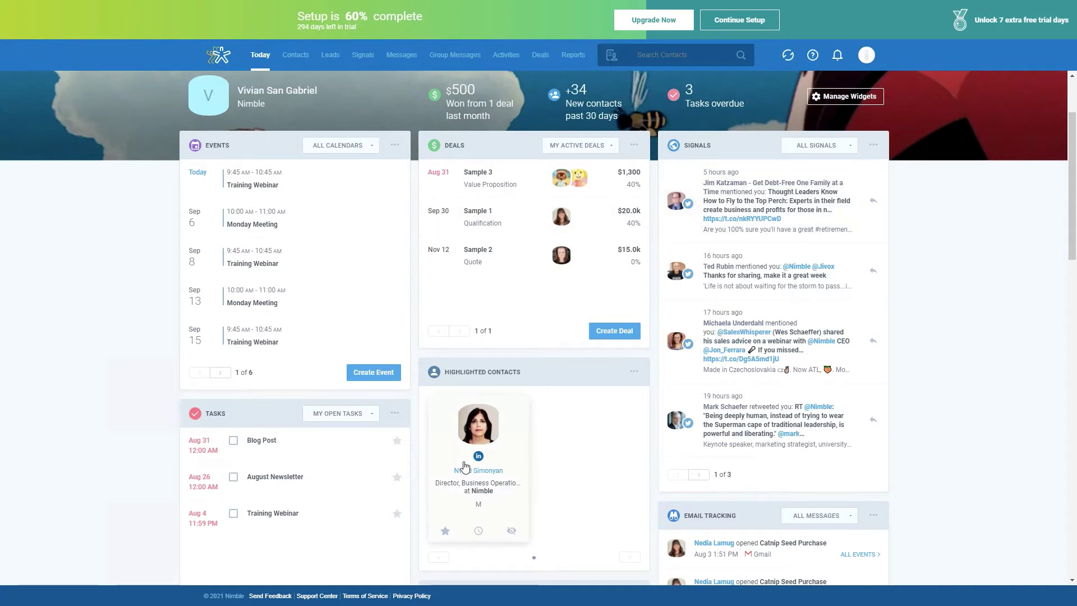
scroll(465, 467, "down", 1)
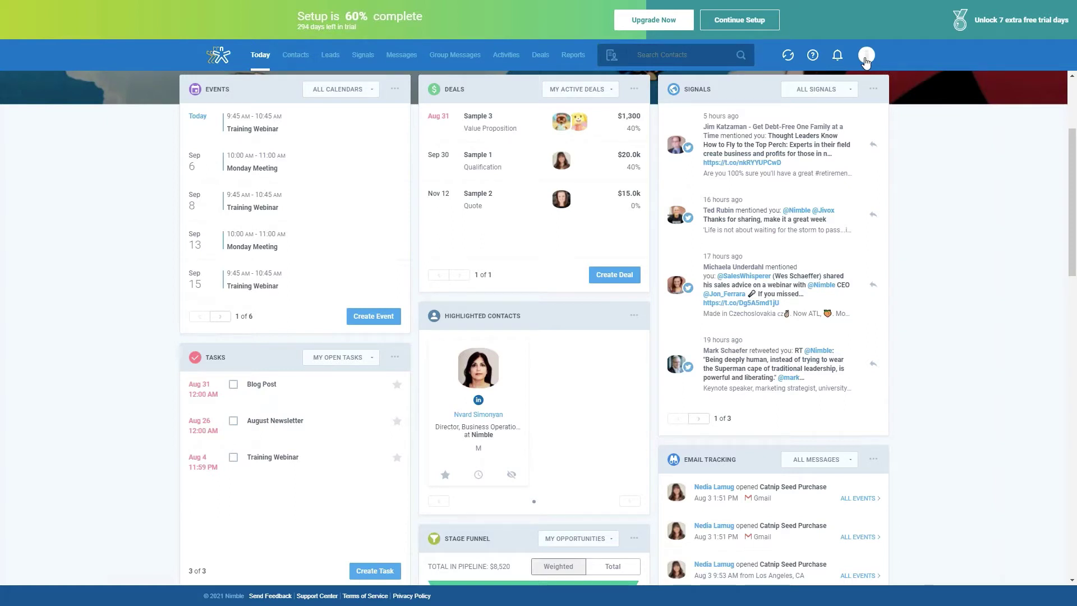
left_click(866, 56)
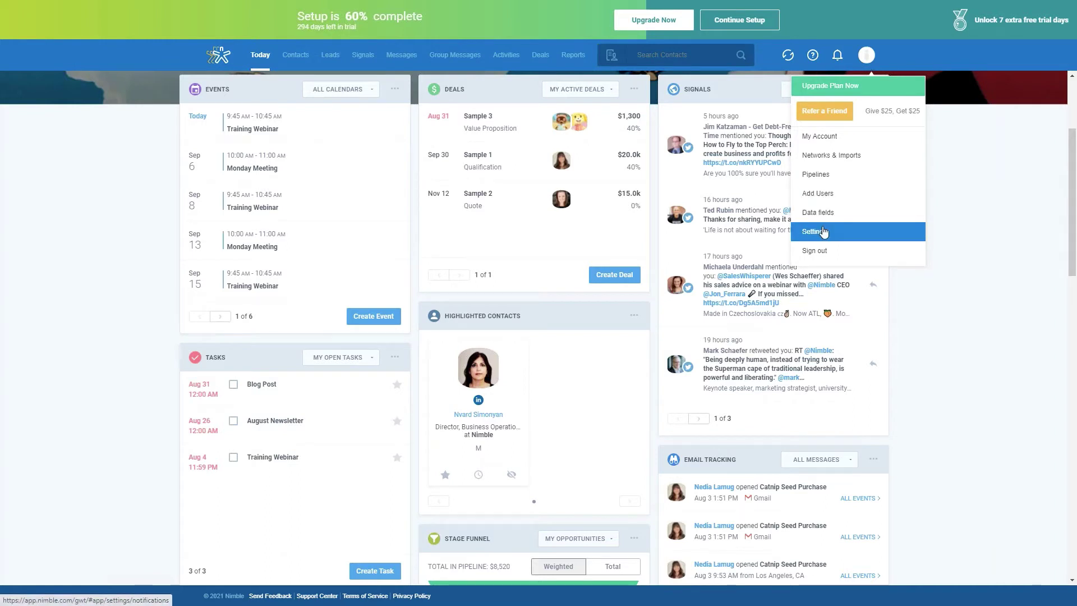
left_click(454, 302)
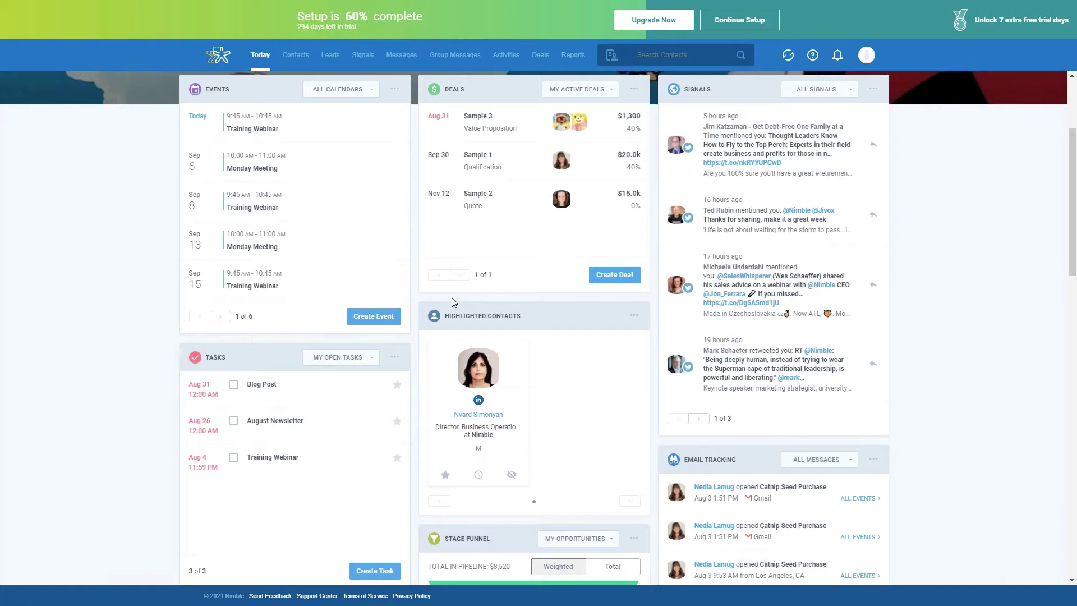
scroll(473, 294, "up", 3)
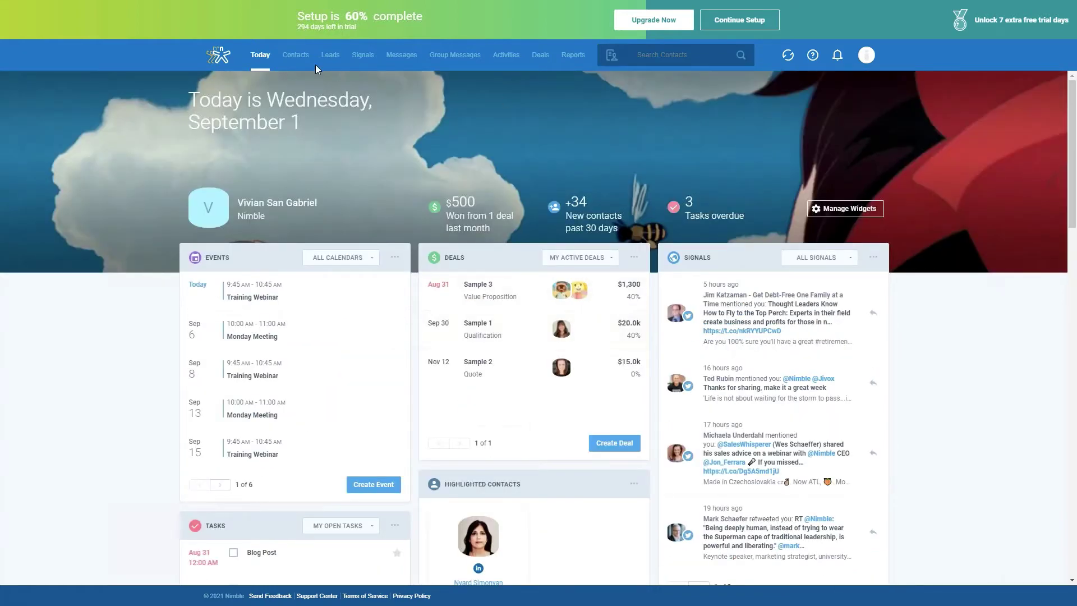
- Open Contacts and view the All Contacts, People, Companies and Marked Important lists in turn
left_click(296, 56)
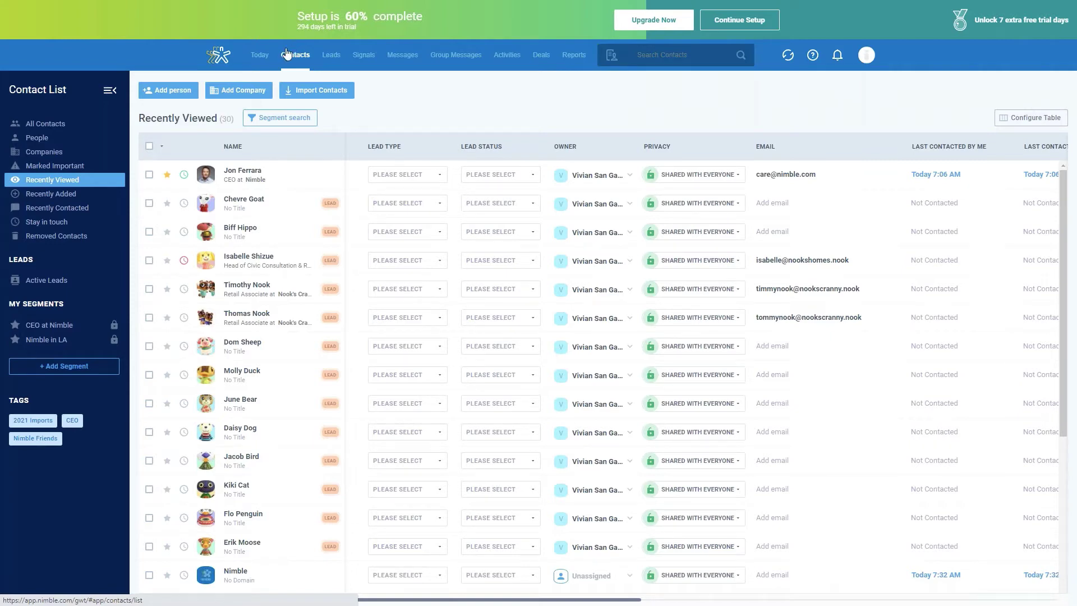
left_click(91, 128)
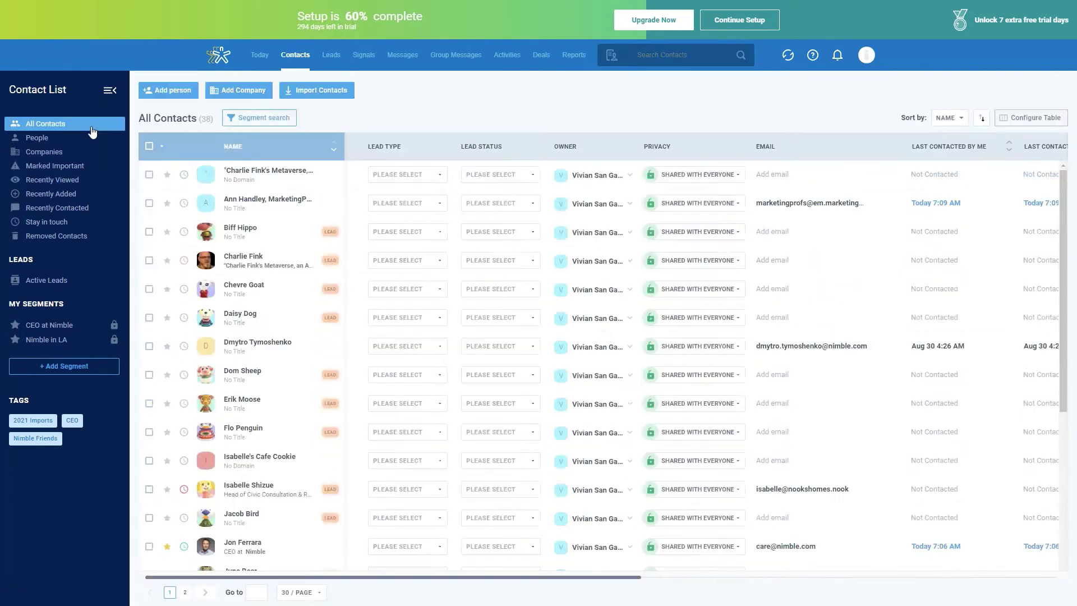
left_click(69, 143)
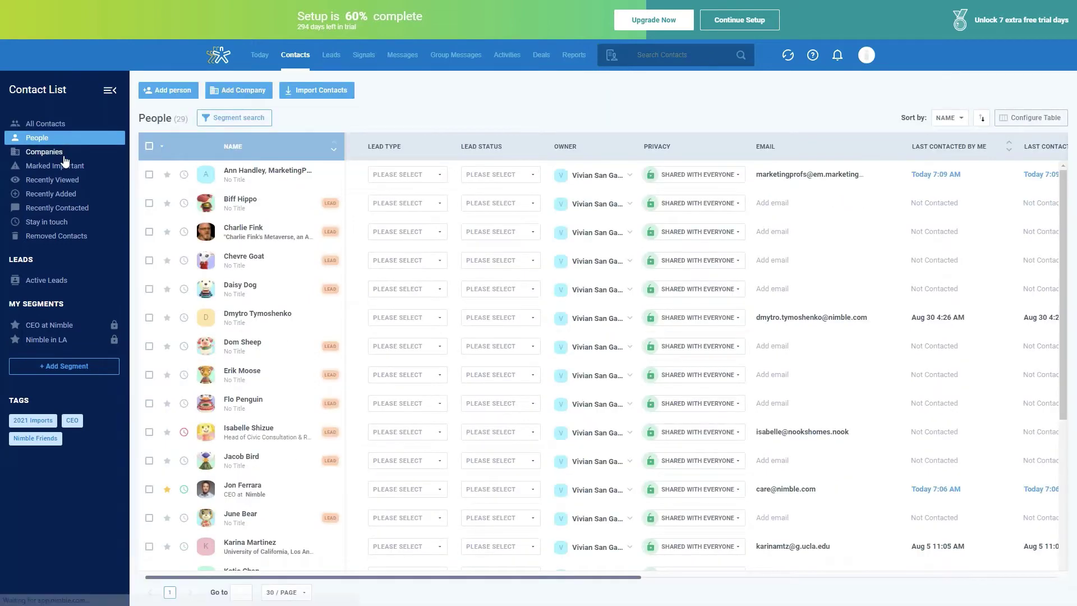
left_click(66, 152)
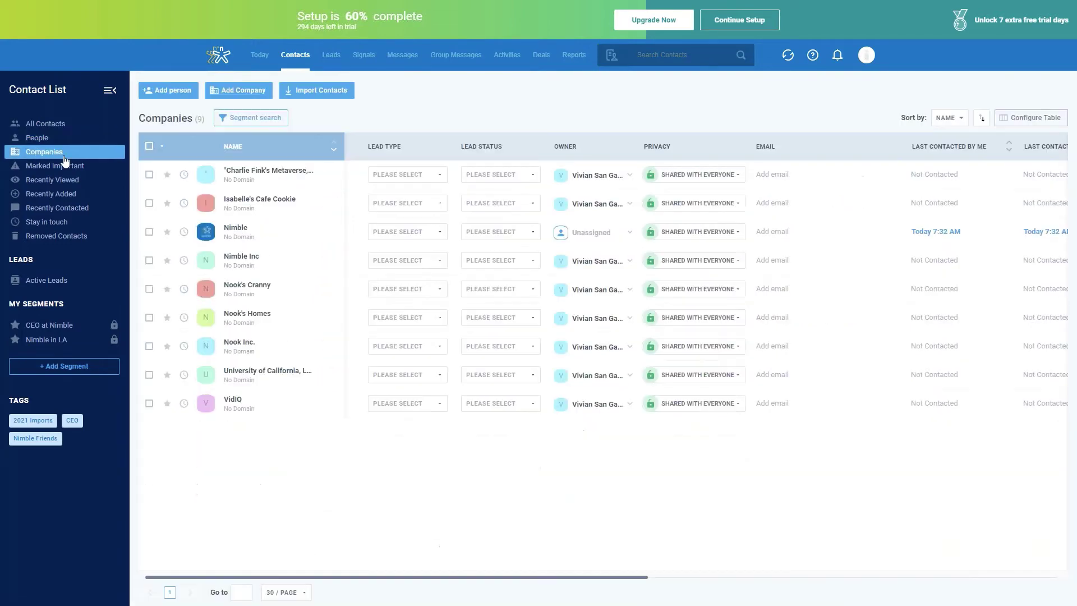
left_click(100, 172)
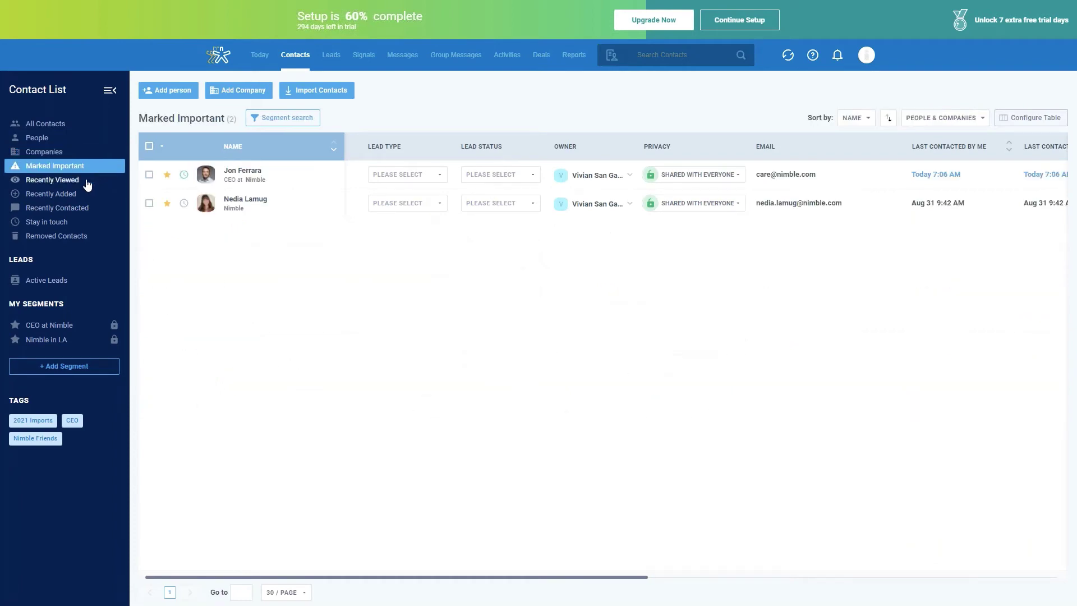
- View the Recently Viewed, Recently Added, Recently Contacted, Stay in touch and Removed Contacts lists in turn
left_click(87, 180)
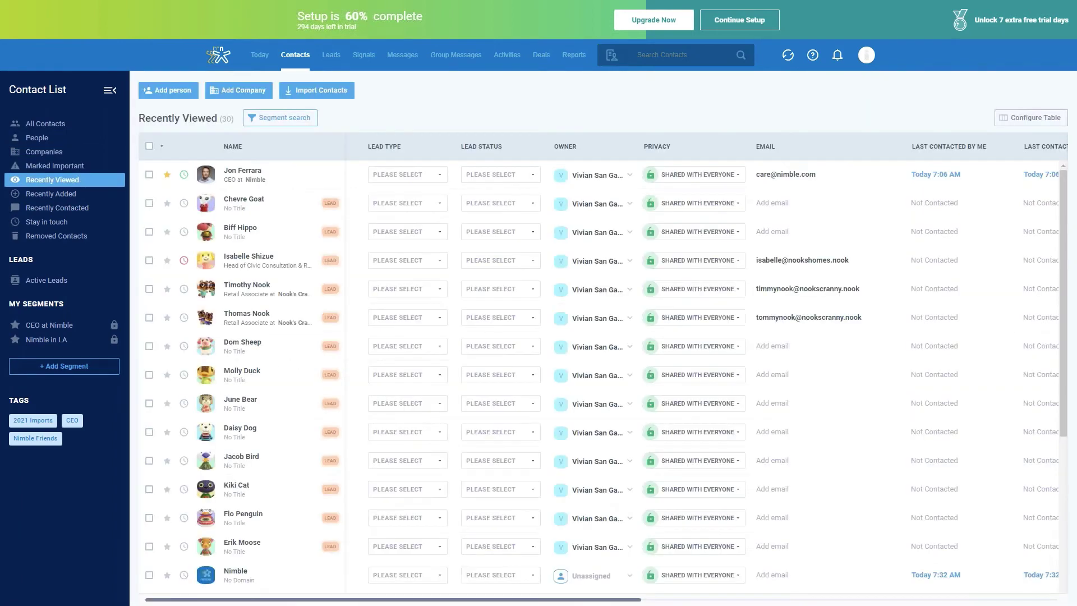
left_click(65, 196)
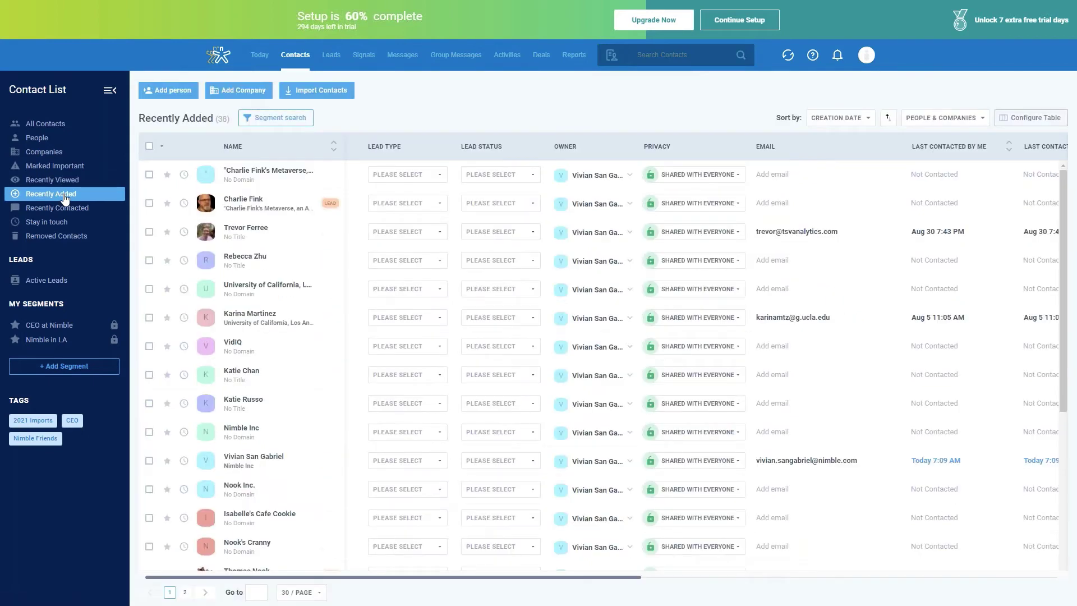
left_click(55, 209)
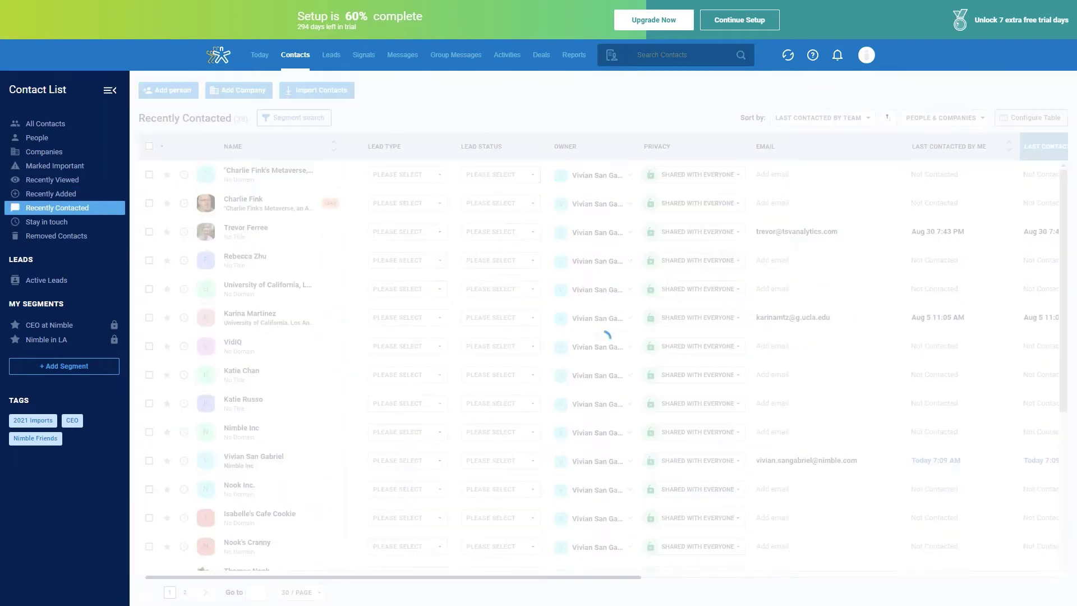
left_click(76, 226)
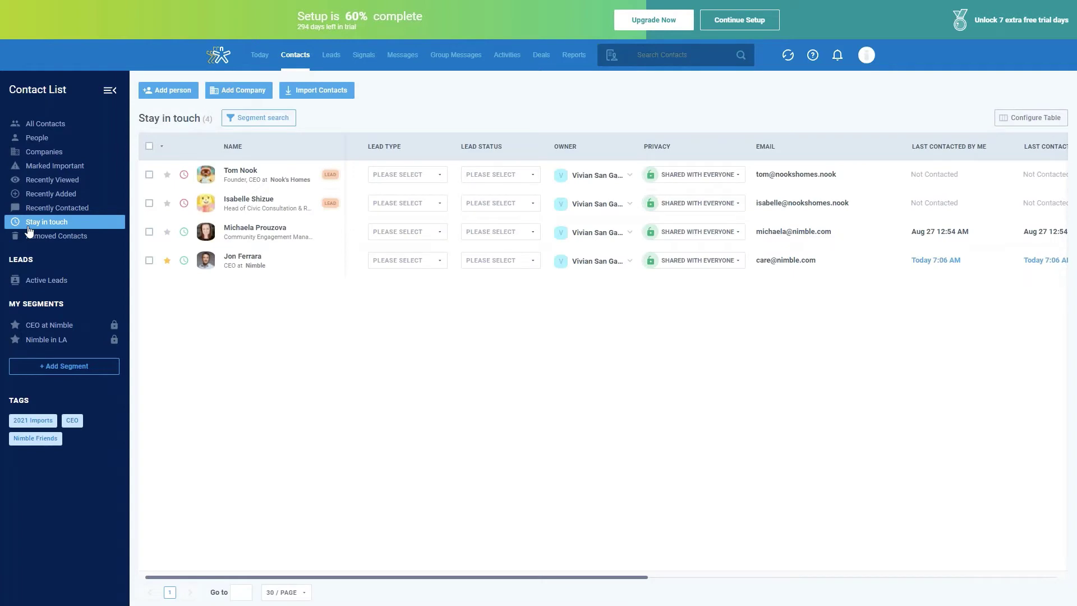
left_click(47, 235)
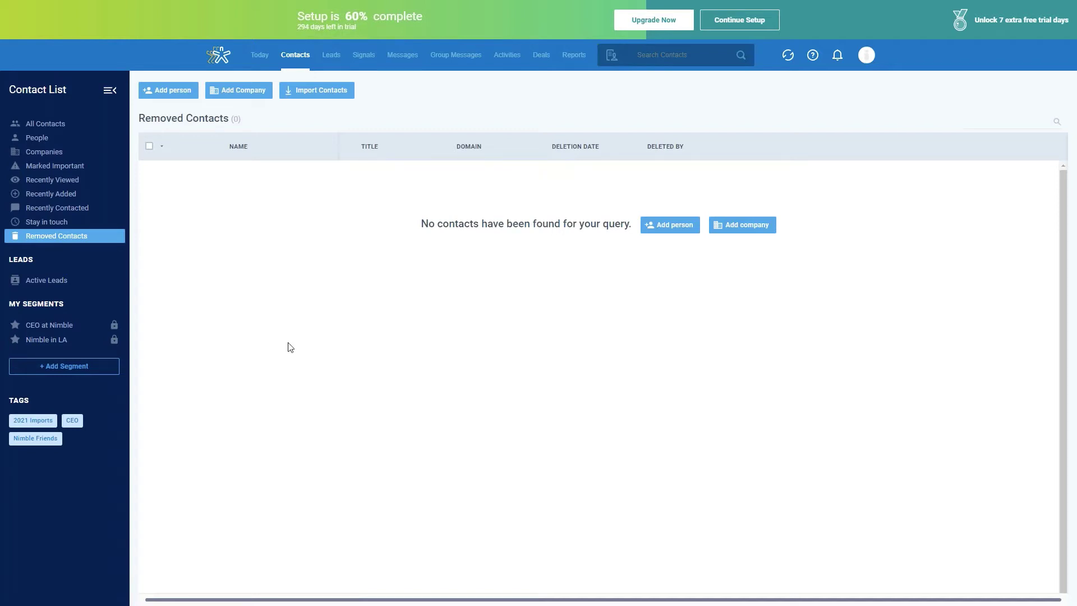
- Open the Nimble CEO's contact record from the Marked Important list and look over its profile and past activities
left_click(100, 170)
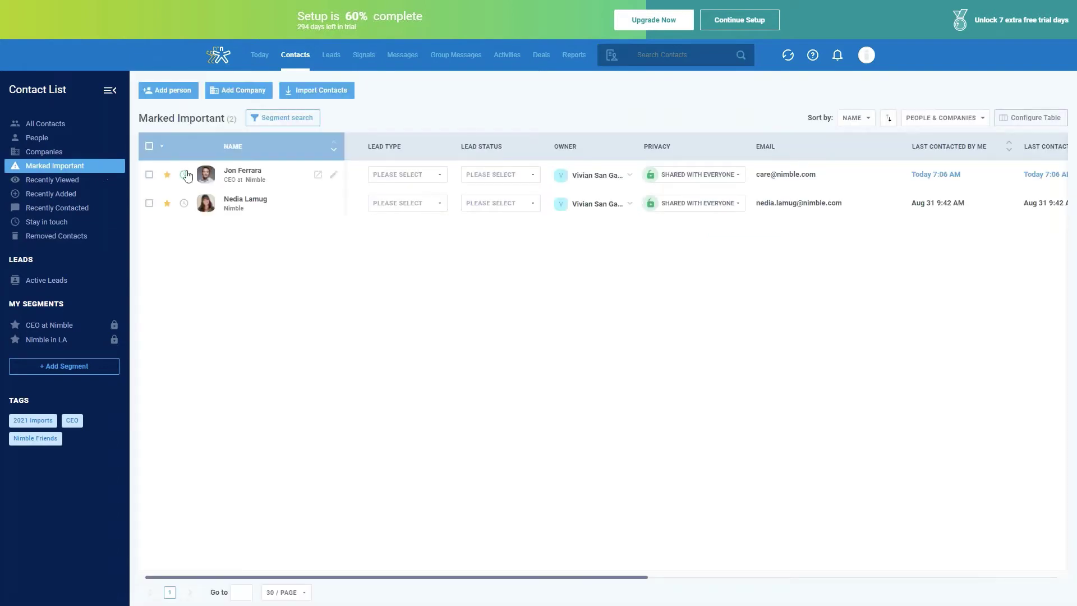
left_click(242, 170)
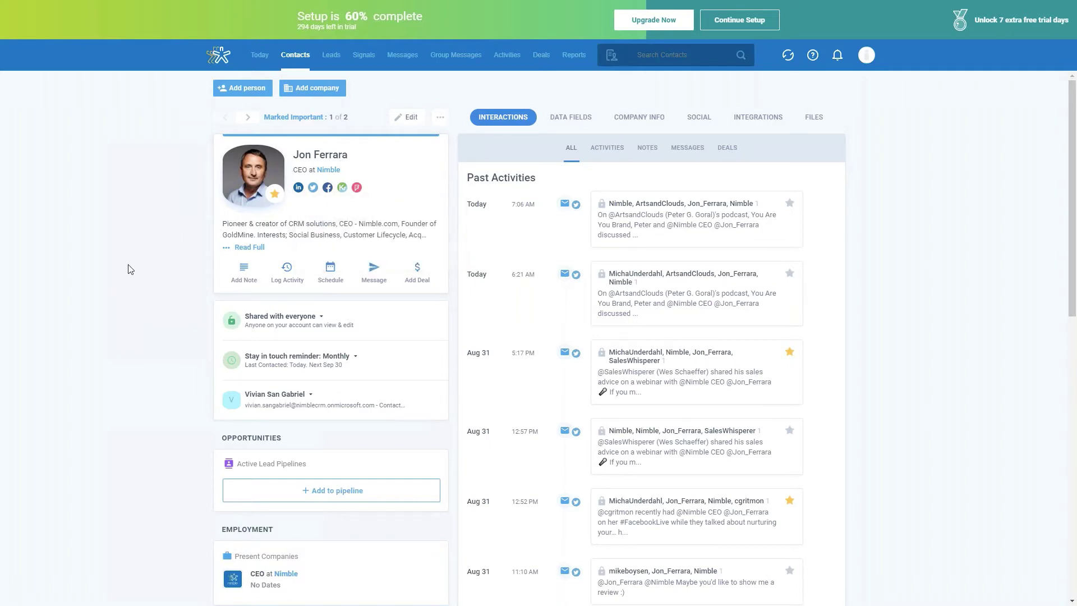
scroll(132, 269, "down", 1)
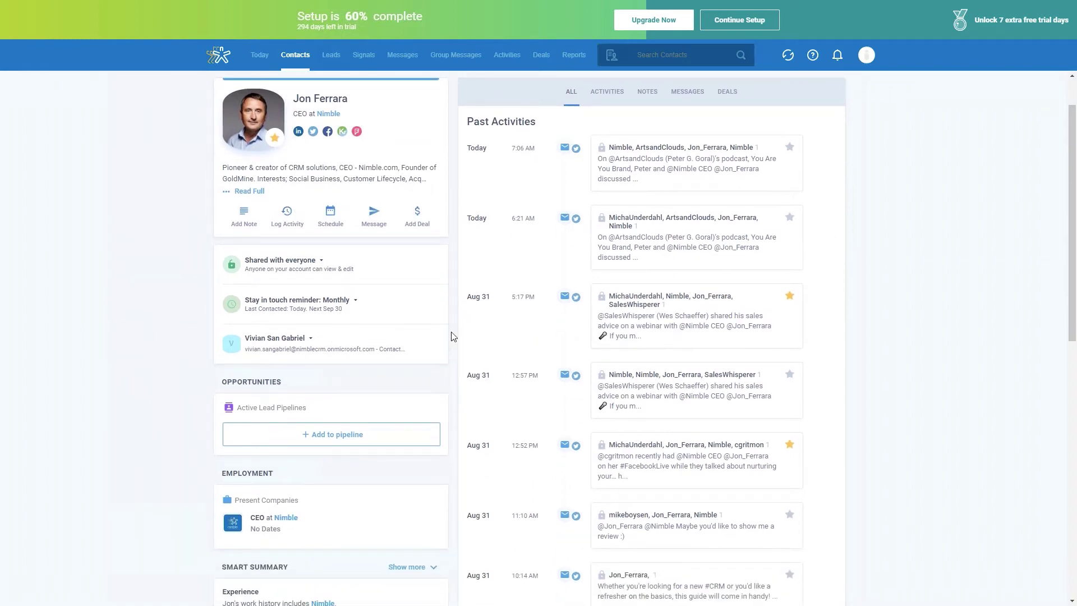
scroll(451, 340, "up", 1)
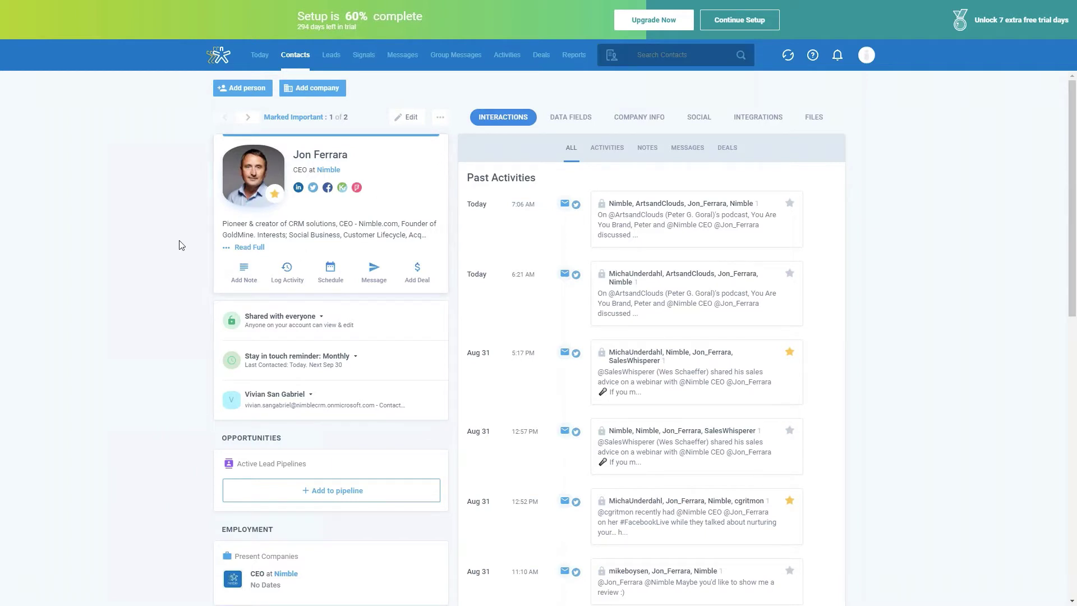
- View the contact's blank Add Note, Log Activity and Schedule Activity forms, closing each without saving
left_click(245, 273)
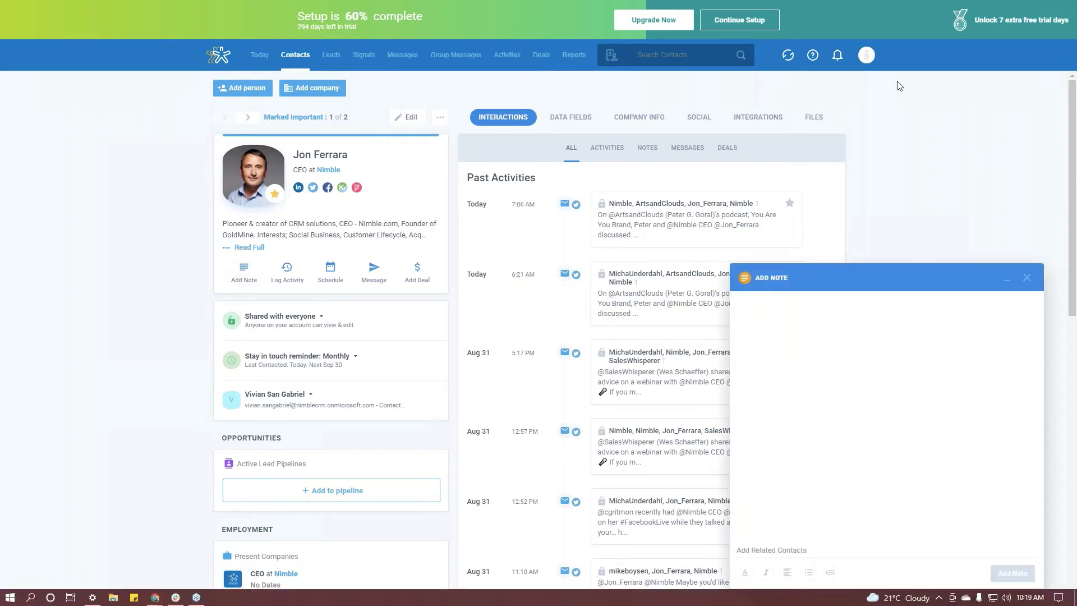
left_click(1027, 278)
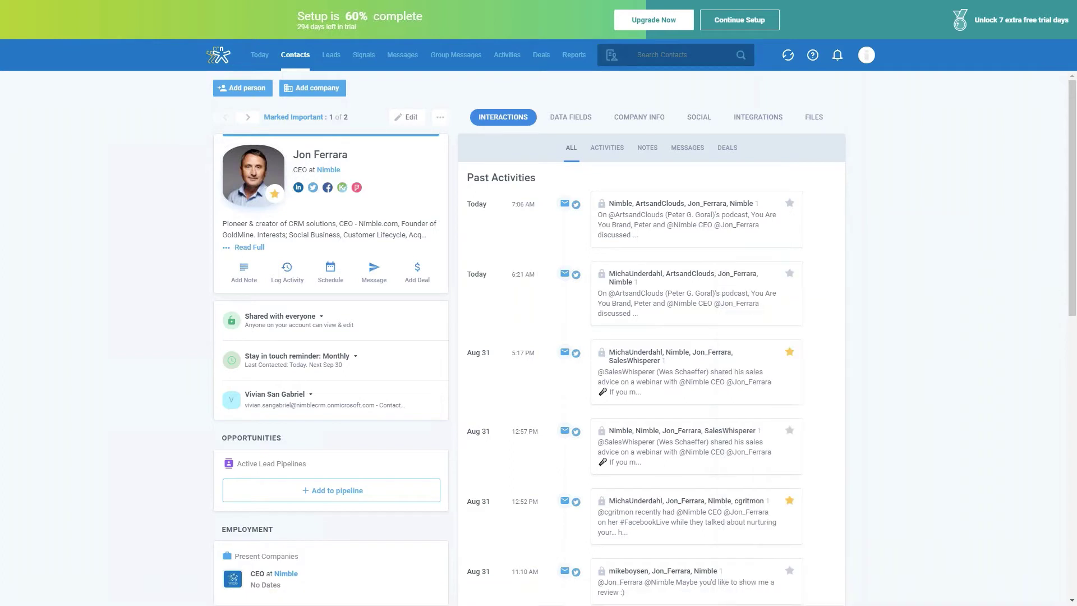
left_click(298, 278)
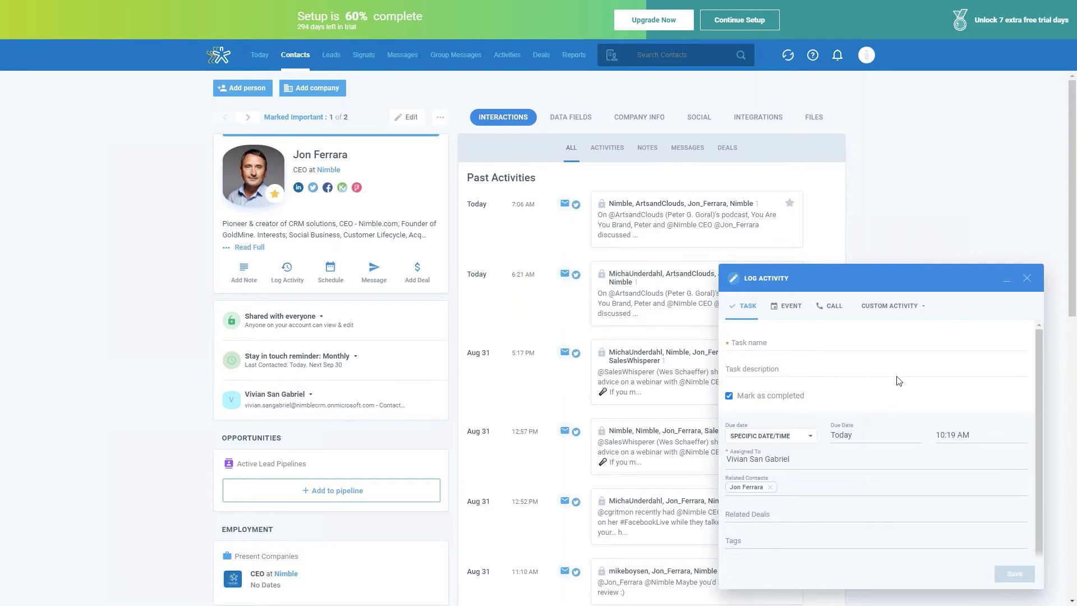
left_click(1027, 279)
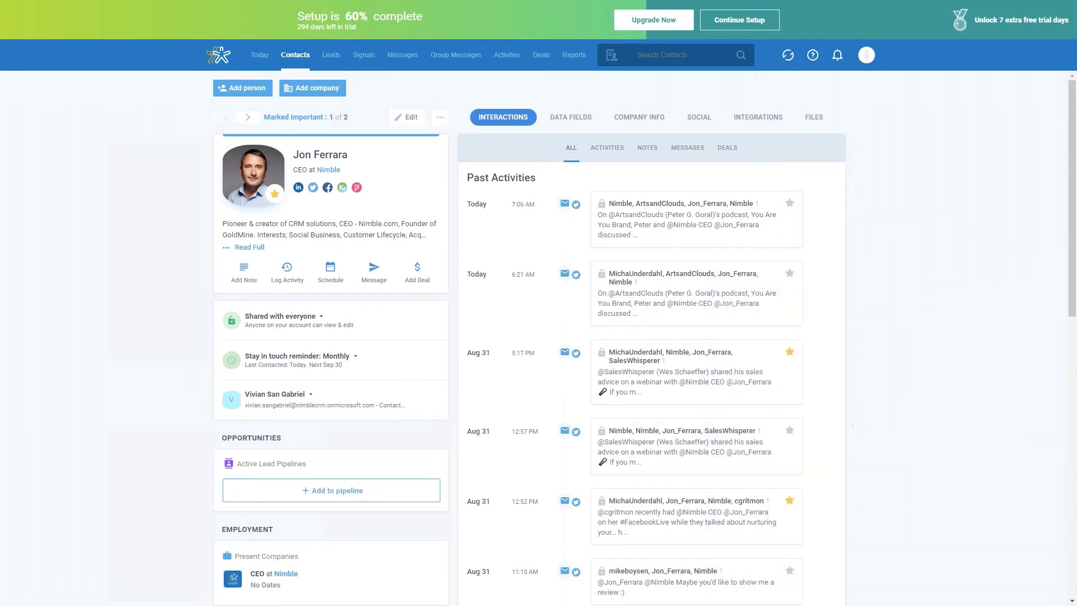
left_click(330, 274)
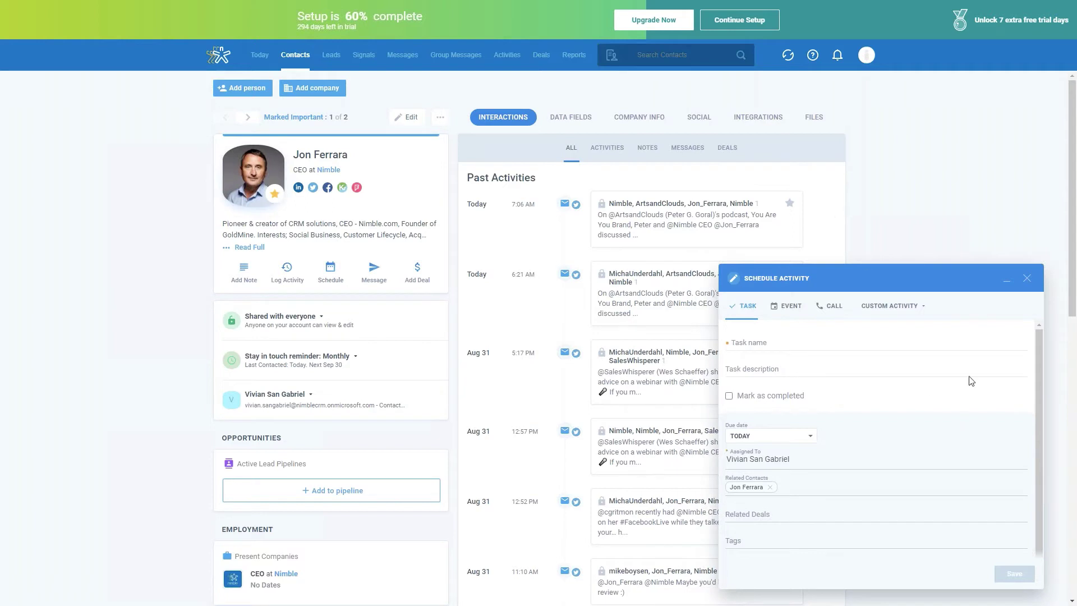
left_click(1027, 278)
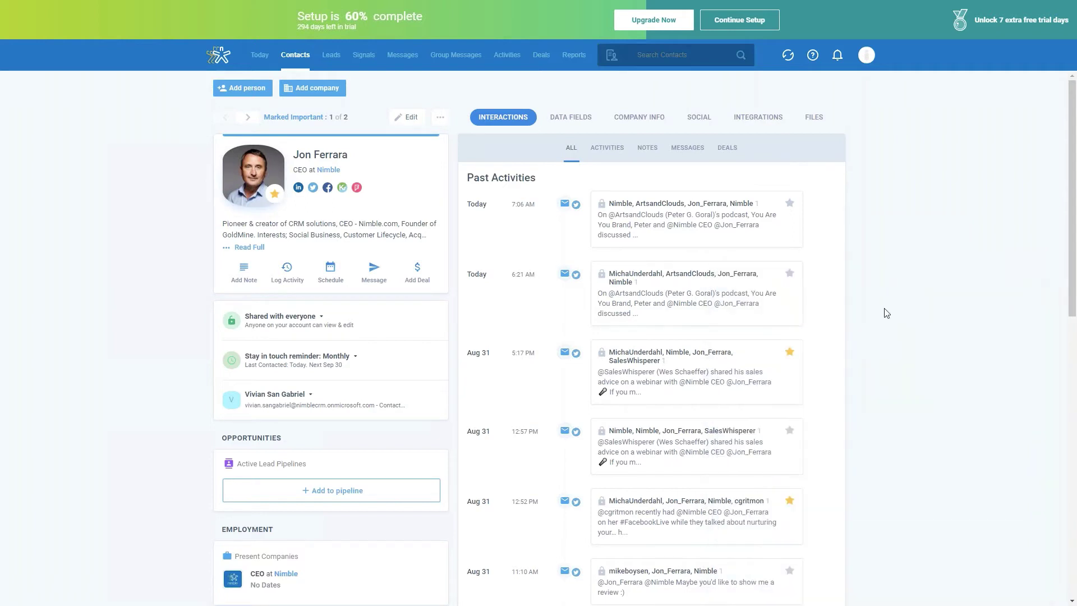
- View the contact's messaging options, the new email form and the Add Deal form, without sending or saving anything
left_click(384, 277)
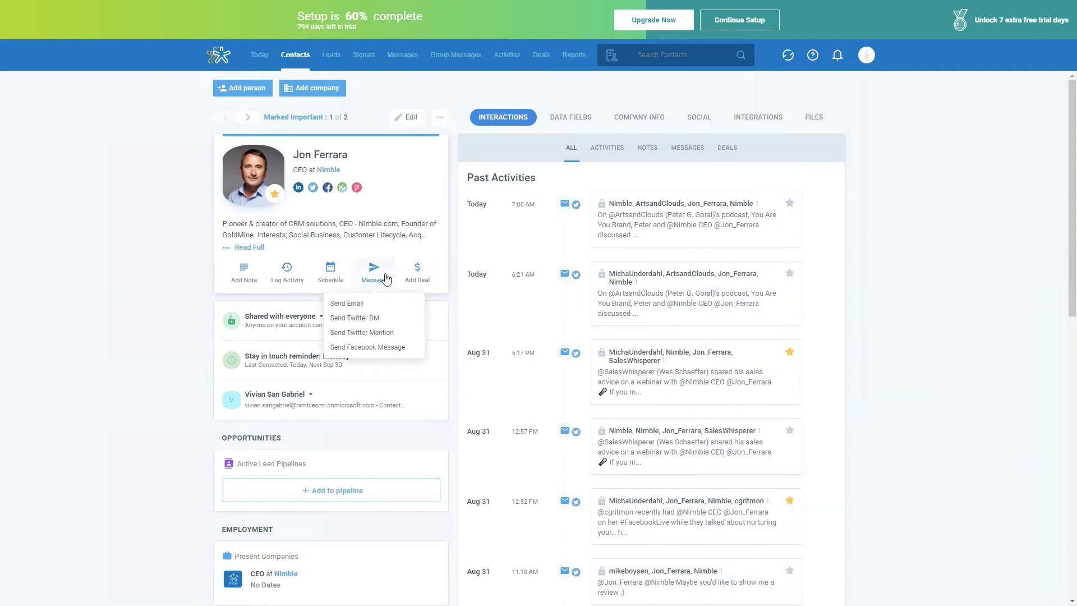
left_click(353, 303)
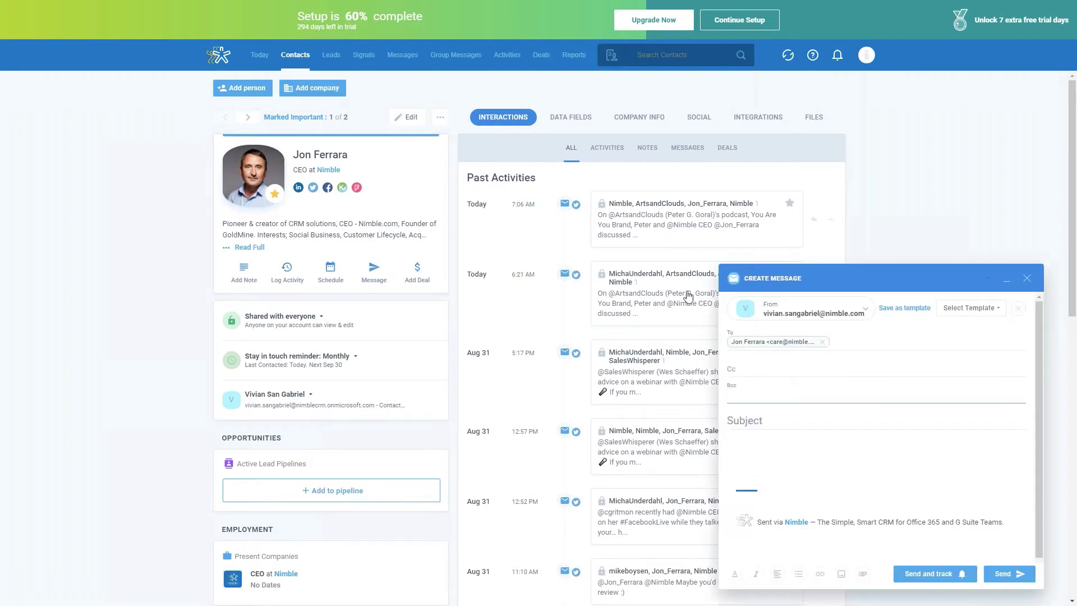
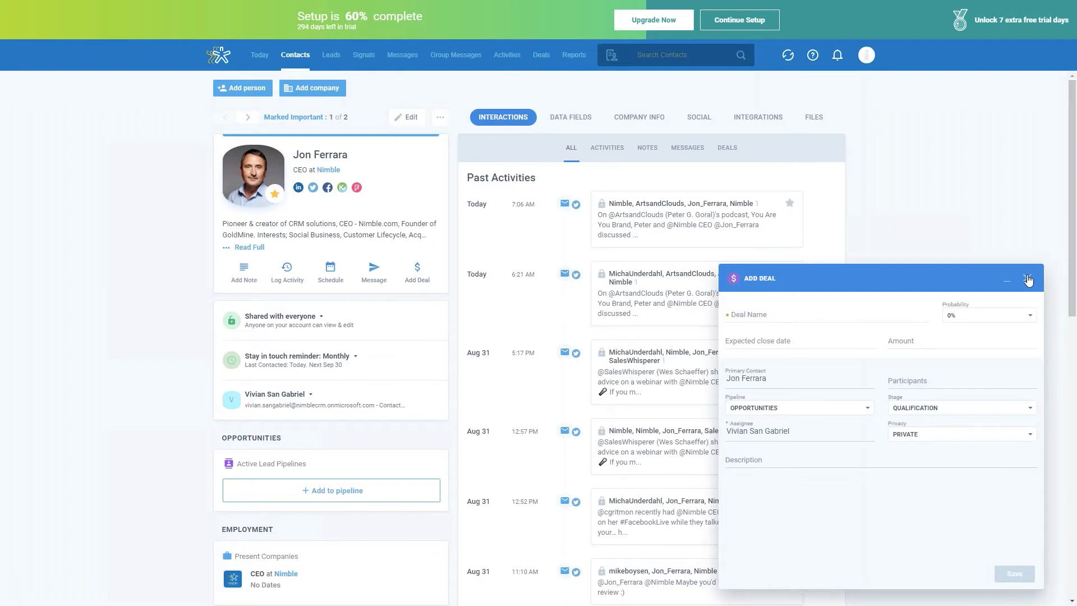
left_click(1029, 280)
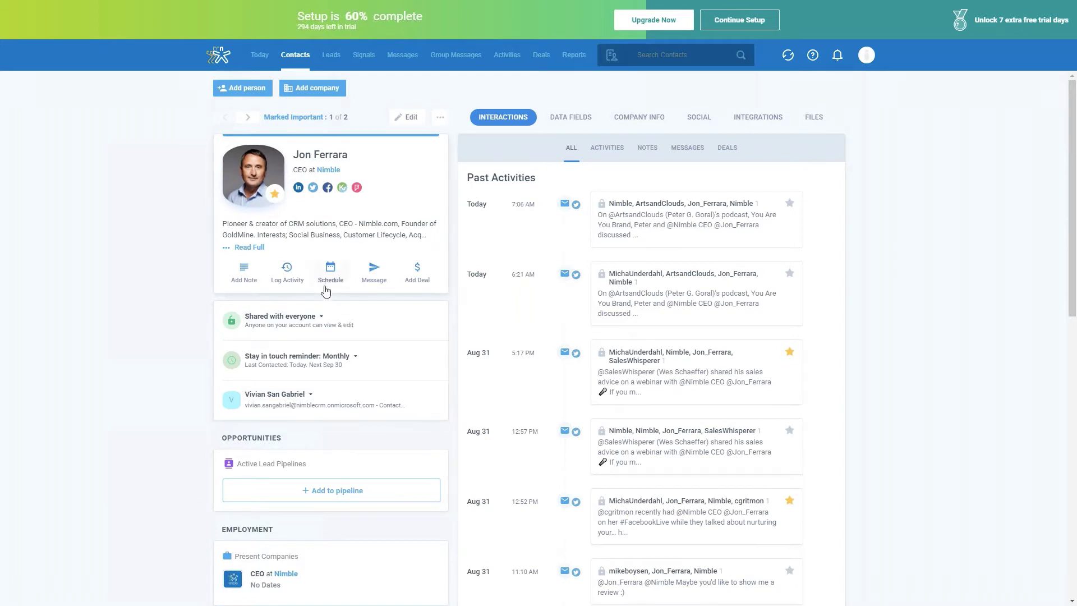
- View the contact's privacy options and close the list without changing the sharing setting
left_click(323, 317)
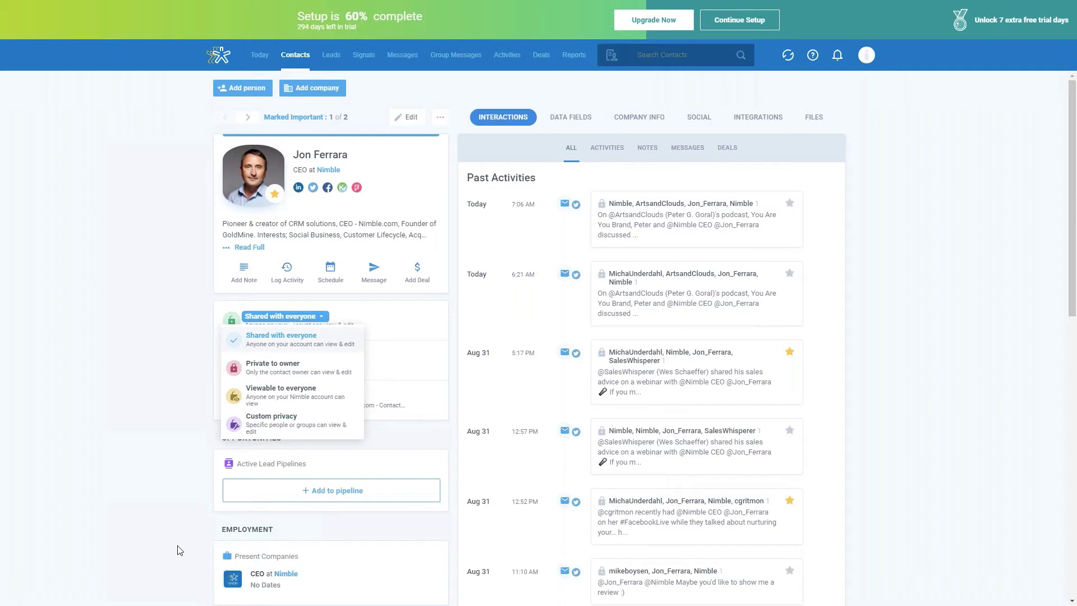
left_click(316, 318)
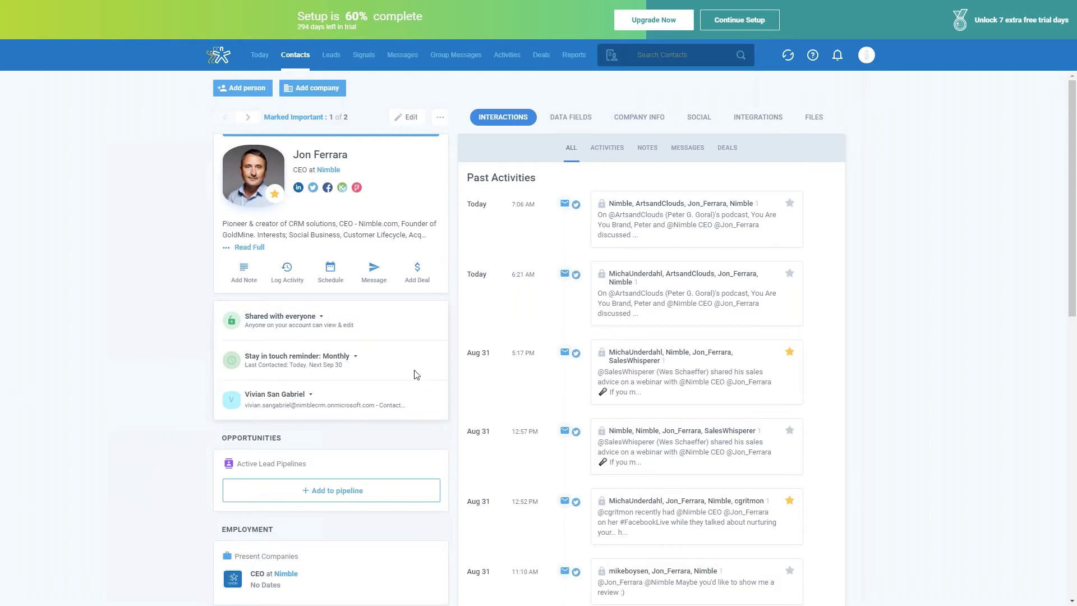
- View the contact's stay in touch reminder options and owner choices, closing each list without making a selection
left_click(353, 359)
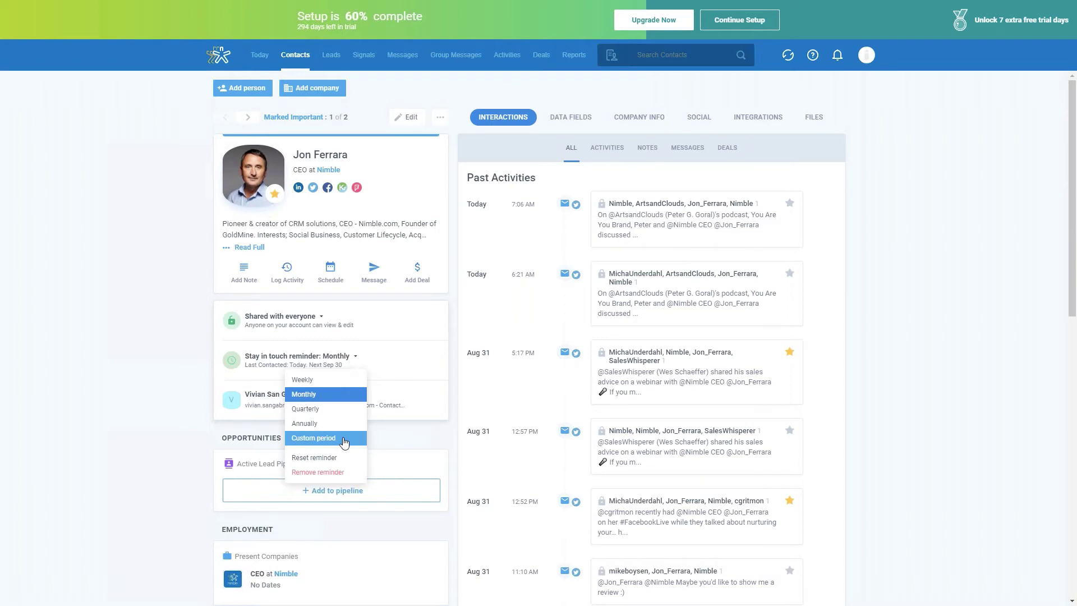
left_click(88, 420)
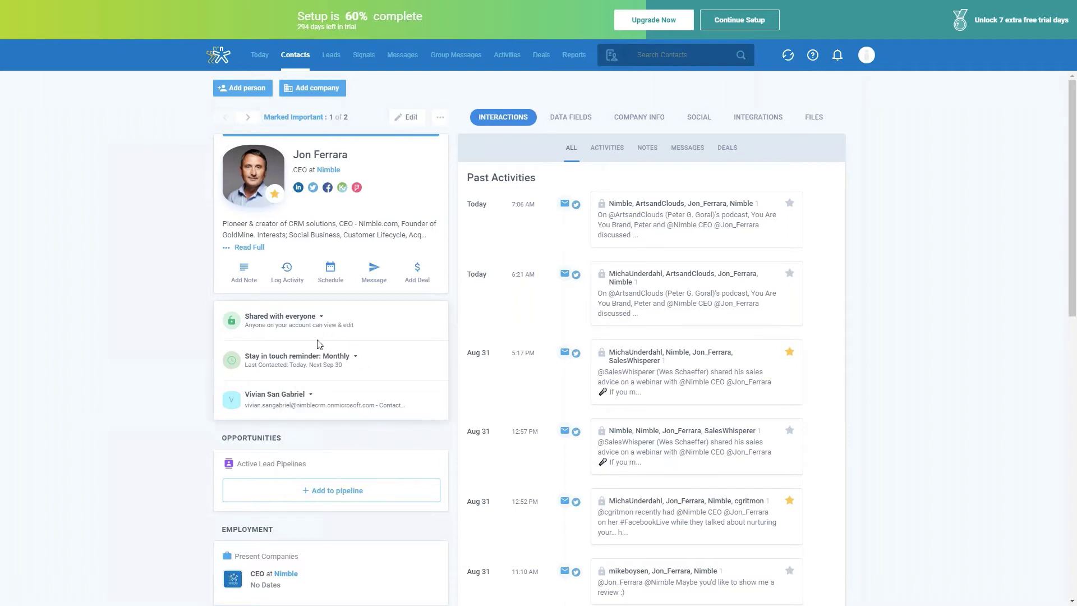
left_click(321, 359)
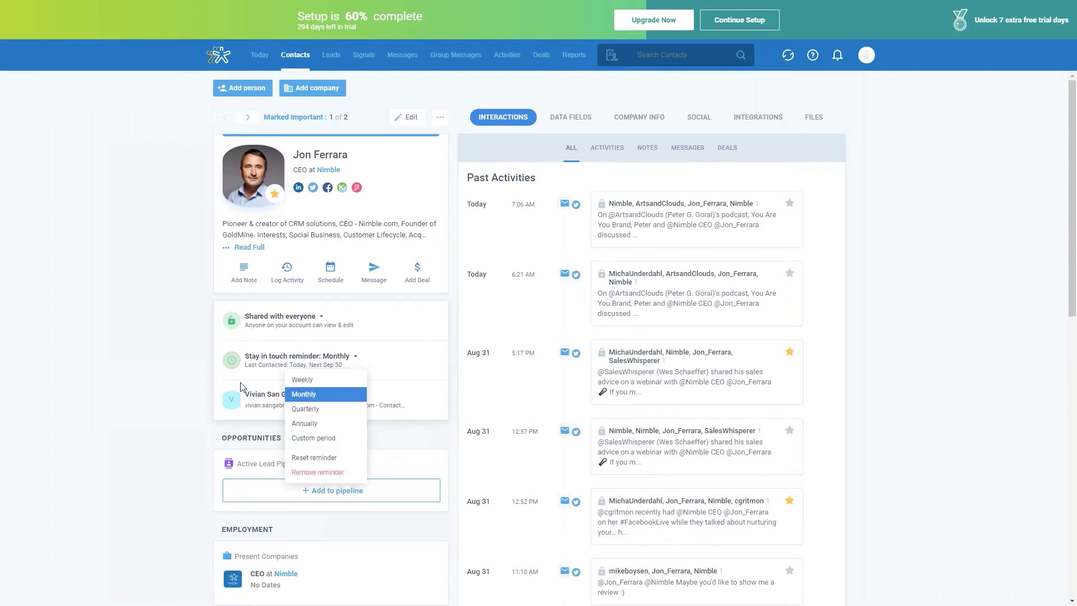
left_click(189, 375)
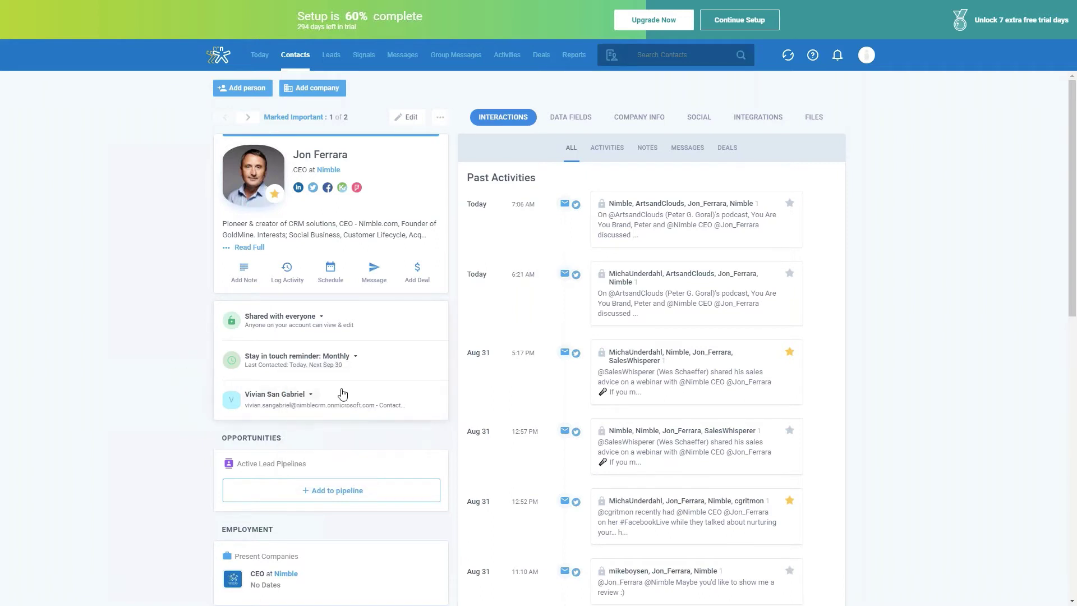
left_click(296, 396)
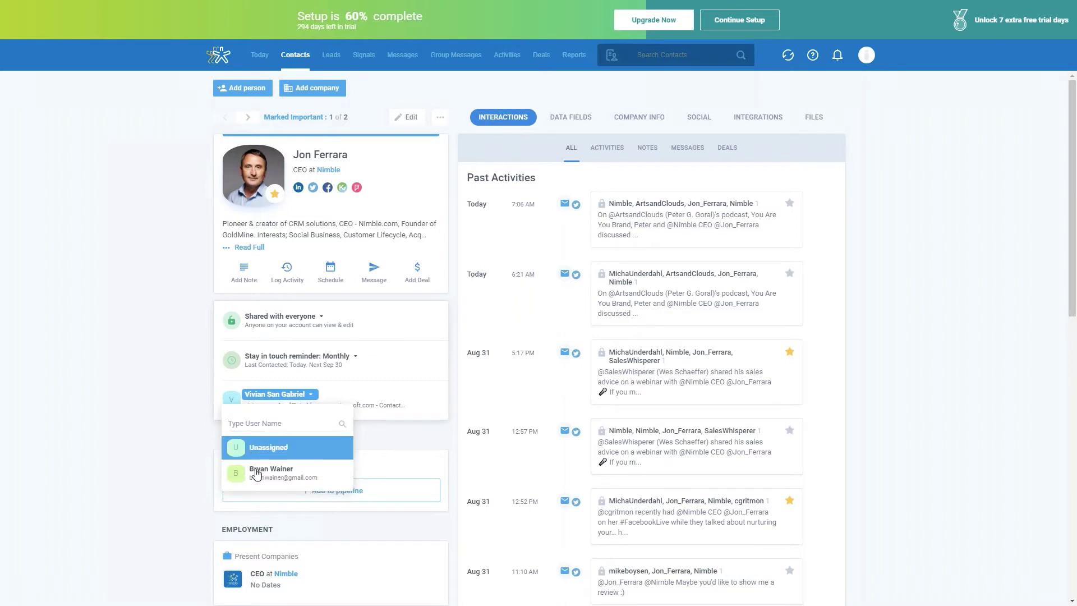
left_click(164, 464)
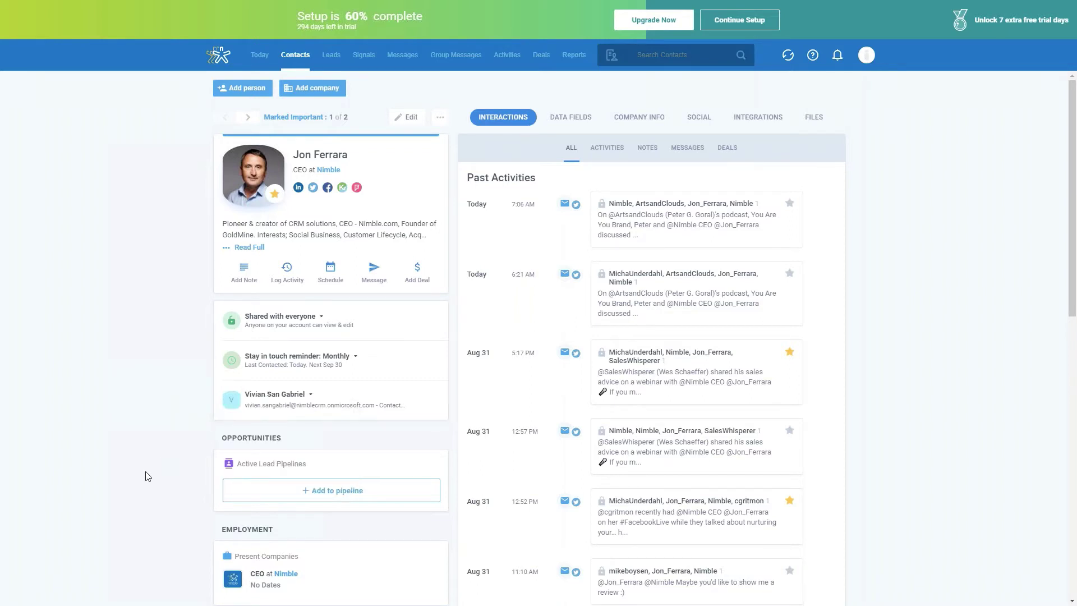
- Look over the contact's pipeline, employment, smart summary, tag and lead field sections, opening the tag editor and cancelling it
scroll(156, 459, "down", 4)
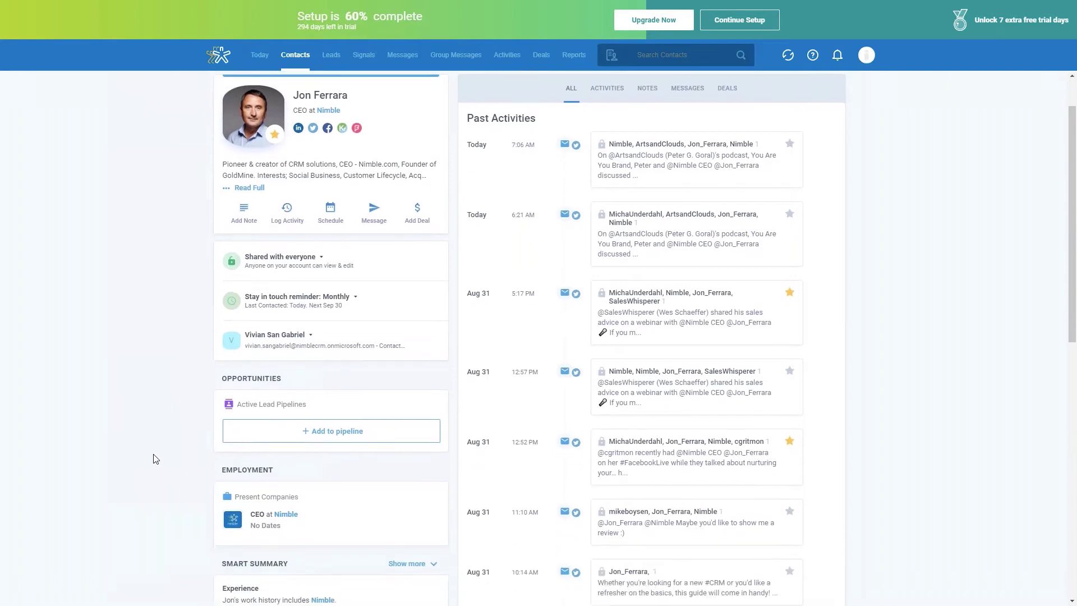
scroll(156, 459, "down", 6)
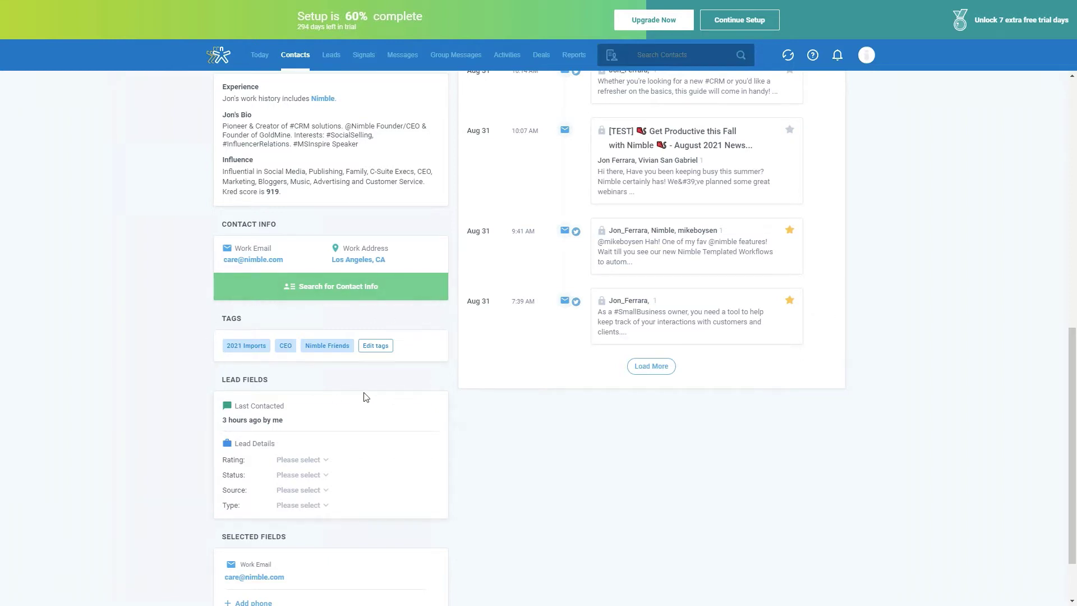
left_click(380, 348)
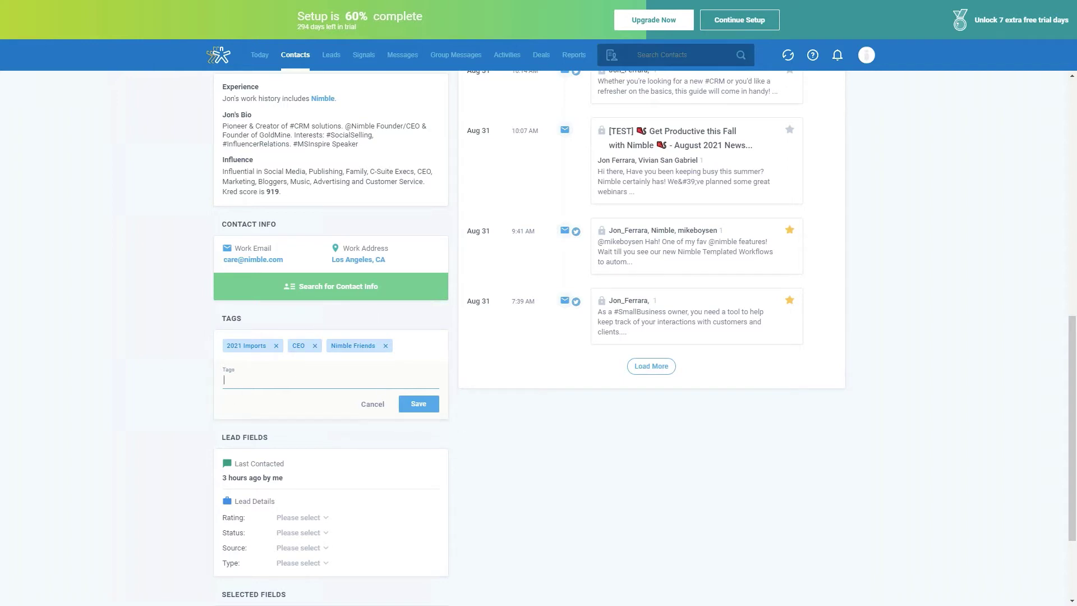
left_click(373, 404)
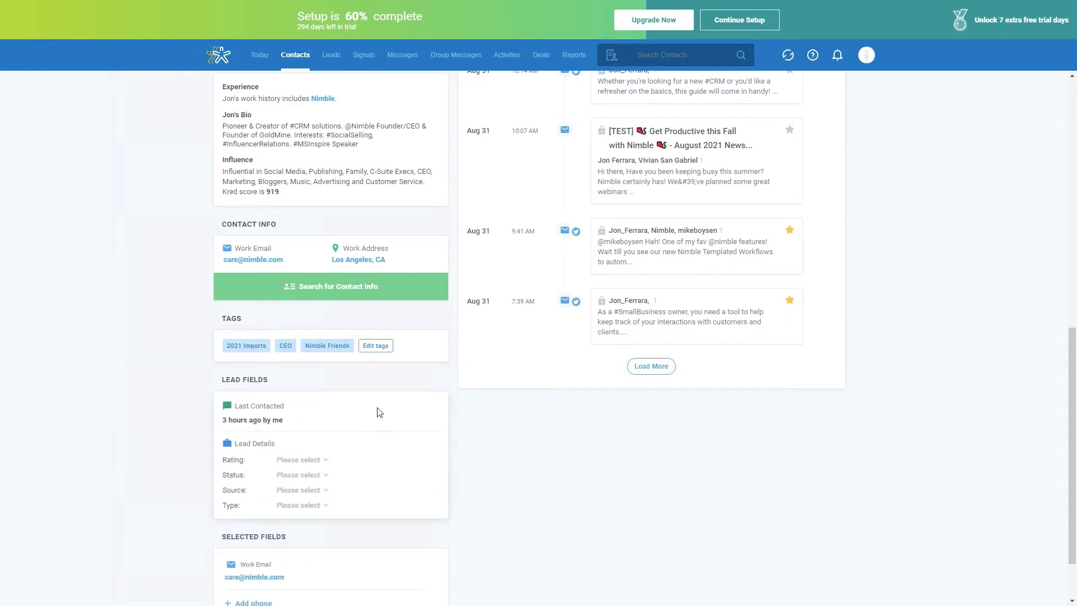
scroll(378, 411, "down", 1)
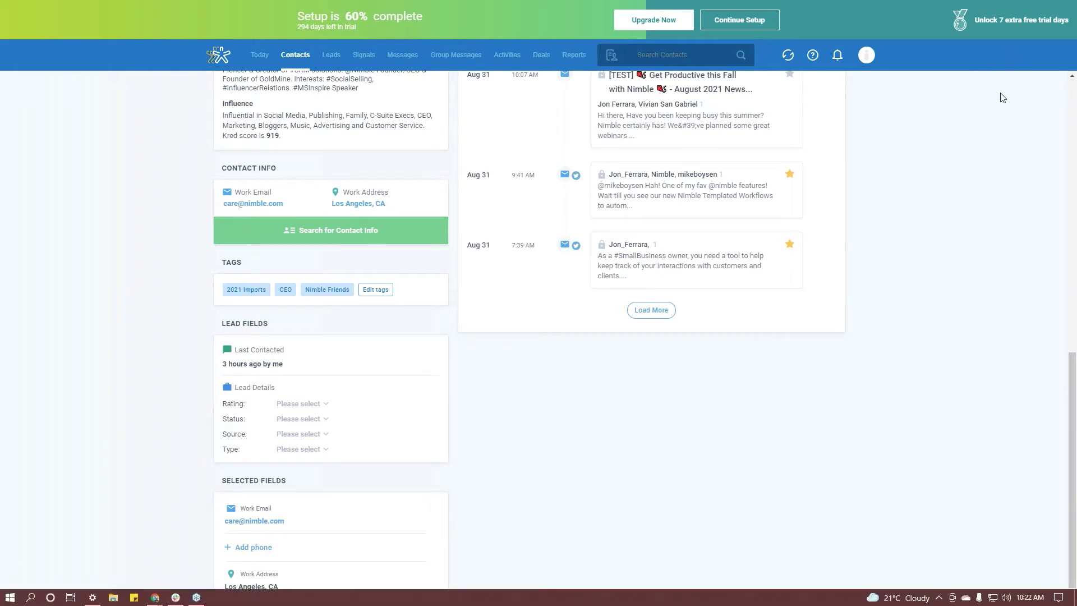
left_click(870, 59)
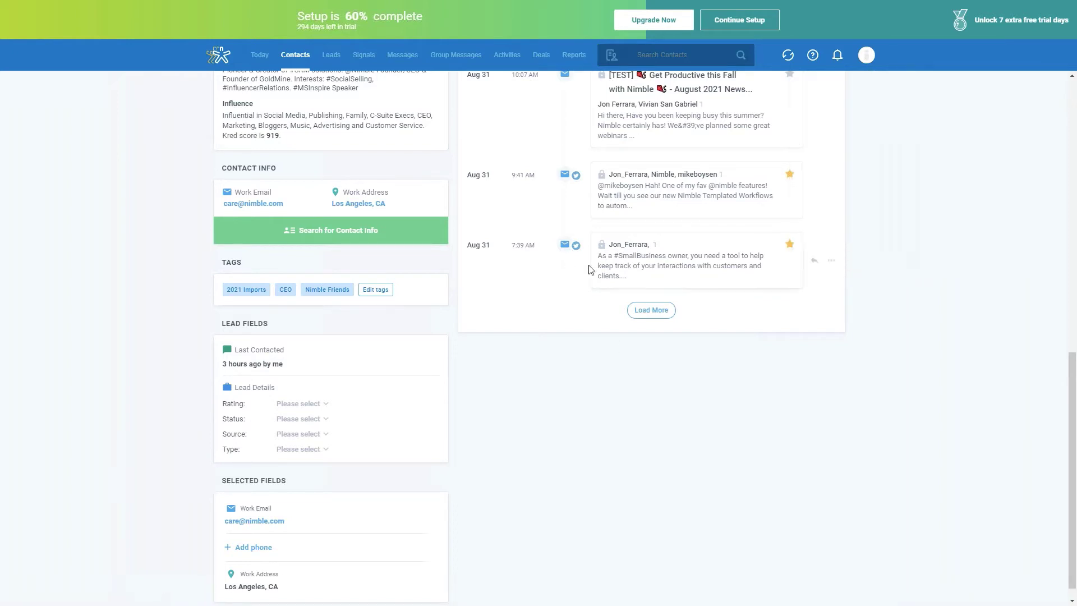
left_click(867, 56)
- Look through the contact's stream of past activities
scroll(200, 254, "up", 5)
scroll(200, 254, "up", 6)
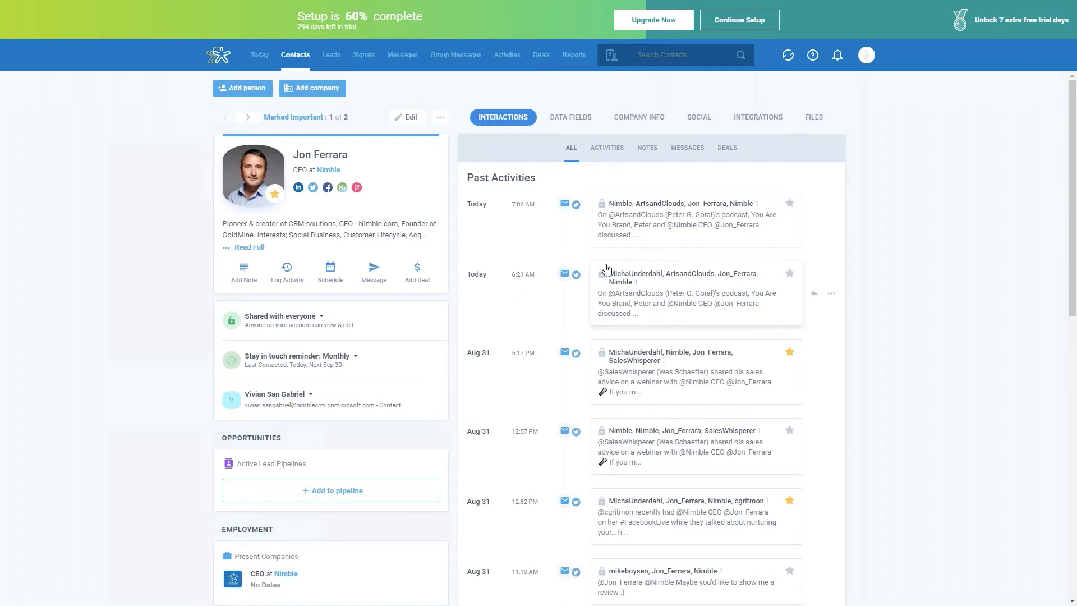
scroll(606, 269, "down", 3)
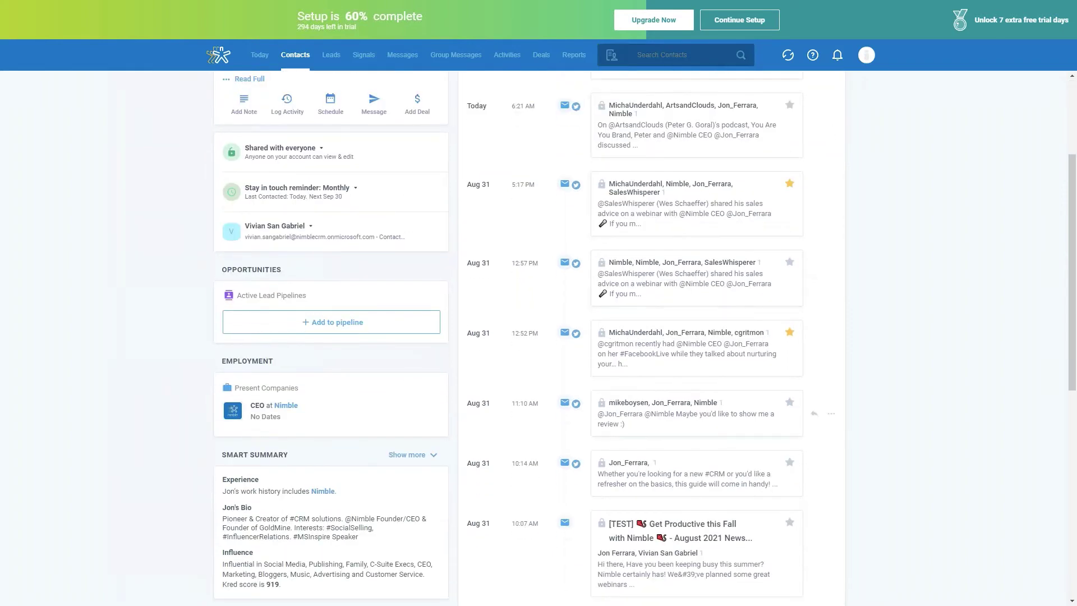
scroll(604, 185, "down", 5)
scroll(604, 185, "up", 8)
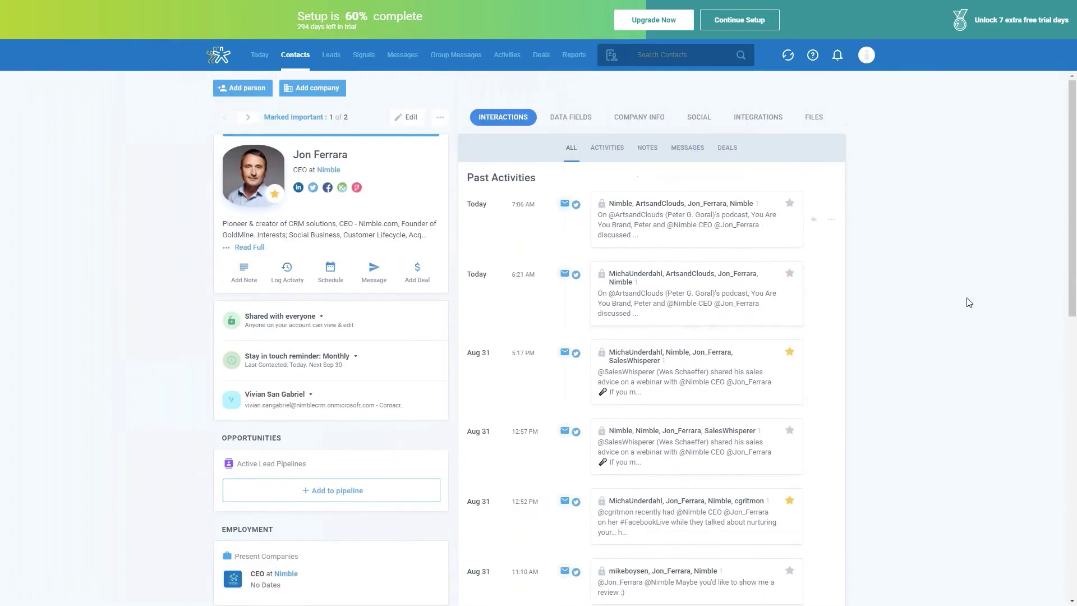
- View the contact's interactions by category: activities filtered to Calls, notes, messages and deals
left_click(598, 159)
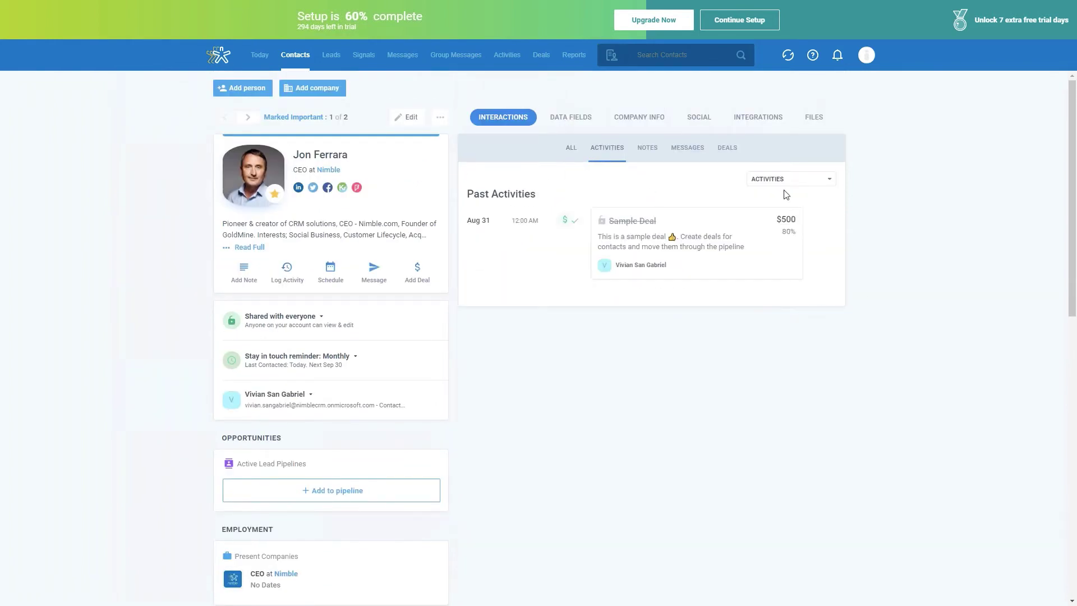
left_click(830, 181)
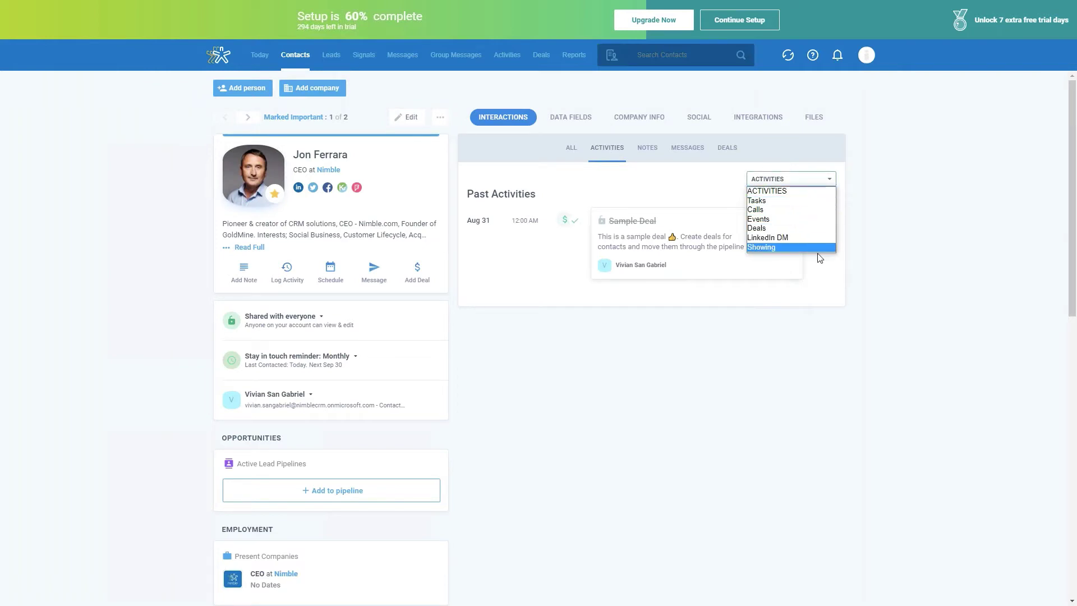
left_click(805, 215)
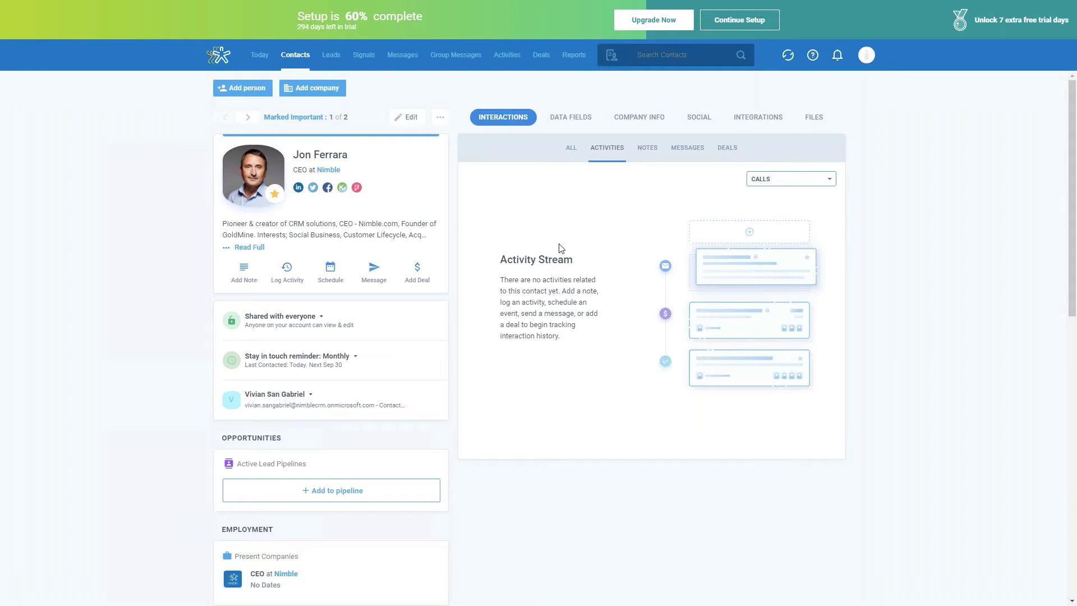
left_click(645, 152)
left_click(677, 156)
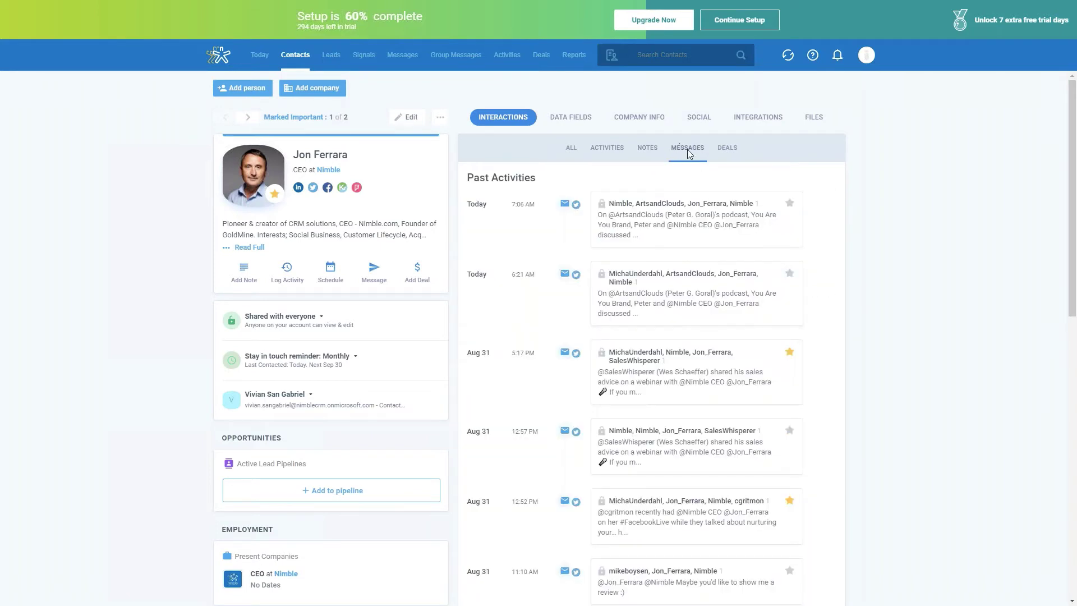
mouse_move(654, 209)
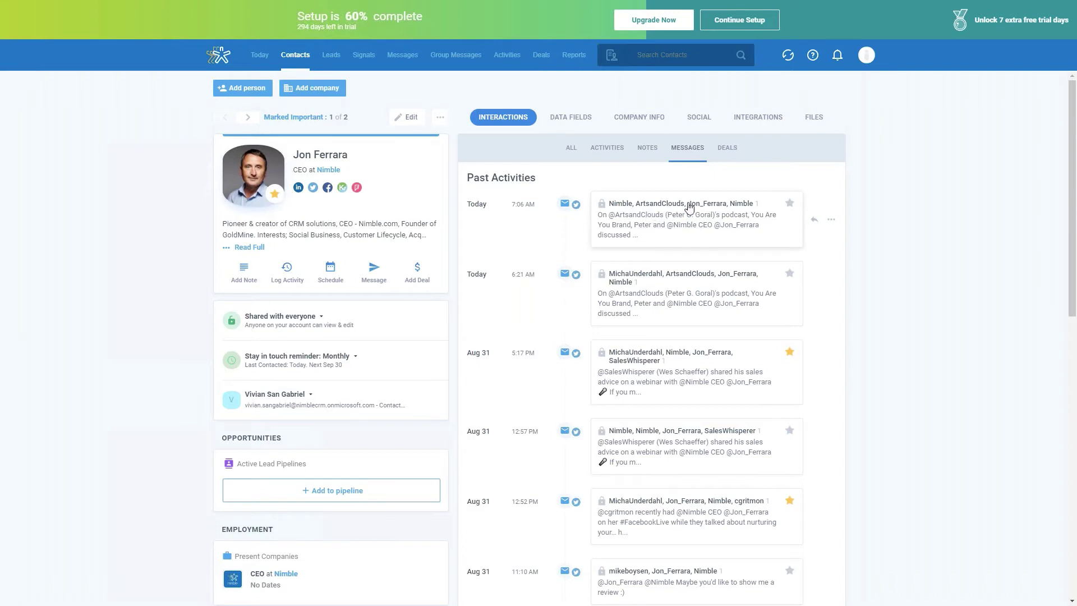
left_click(729, 149)
mouse_move(785, 247)
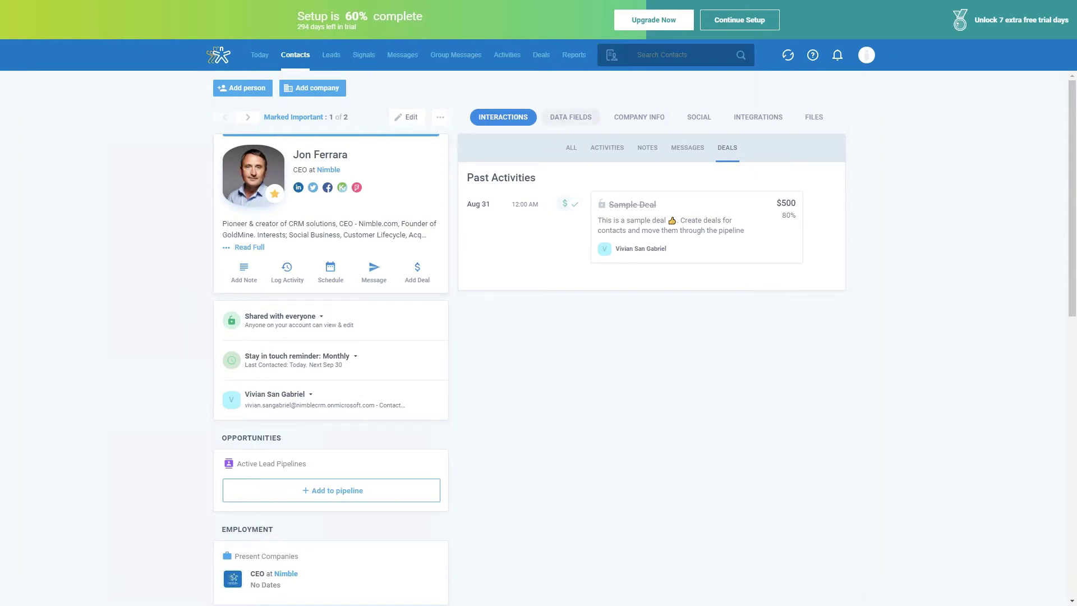
- View the contact's person info data fields and the options for attaching files to the record
left_click(568, 125)
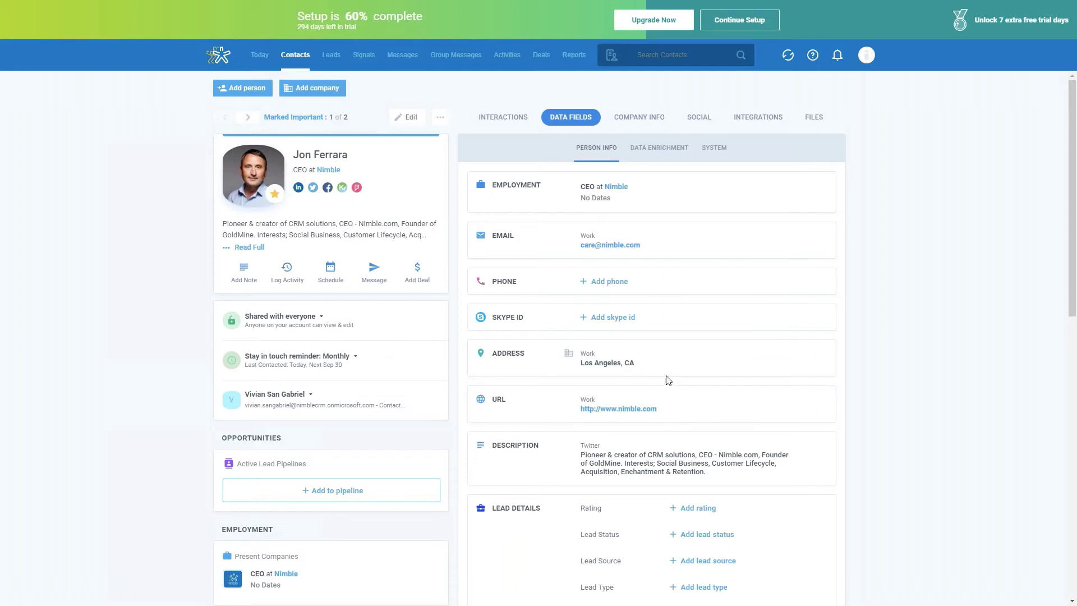
left_click(866, 56)
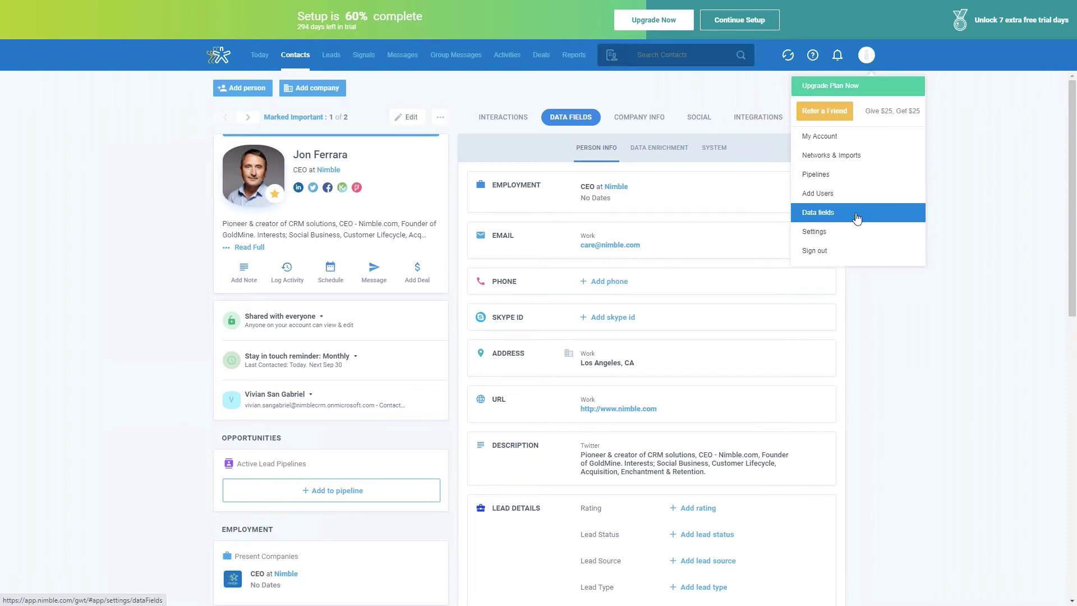
left_click(160, 362)
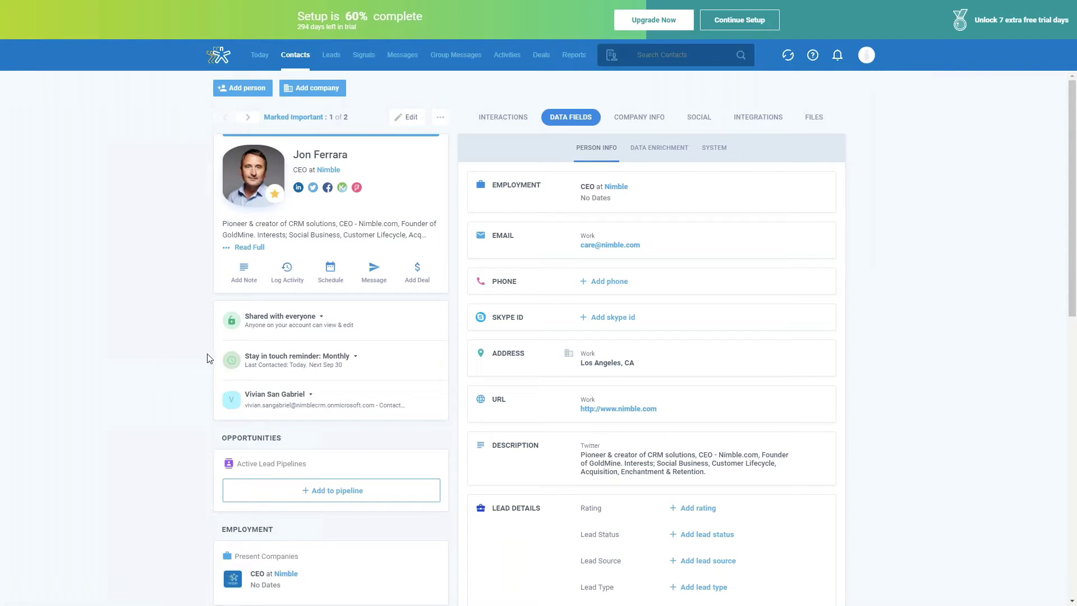
left_click(813, 124)
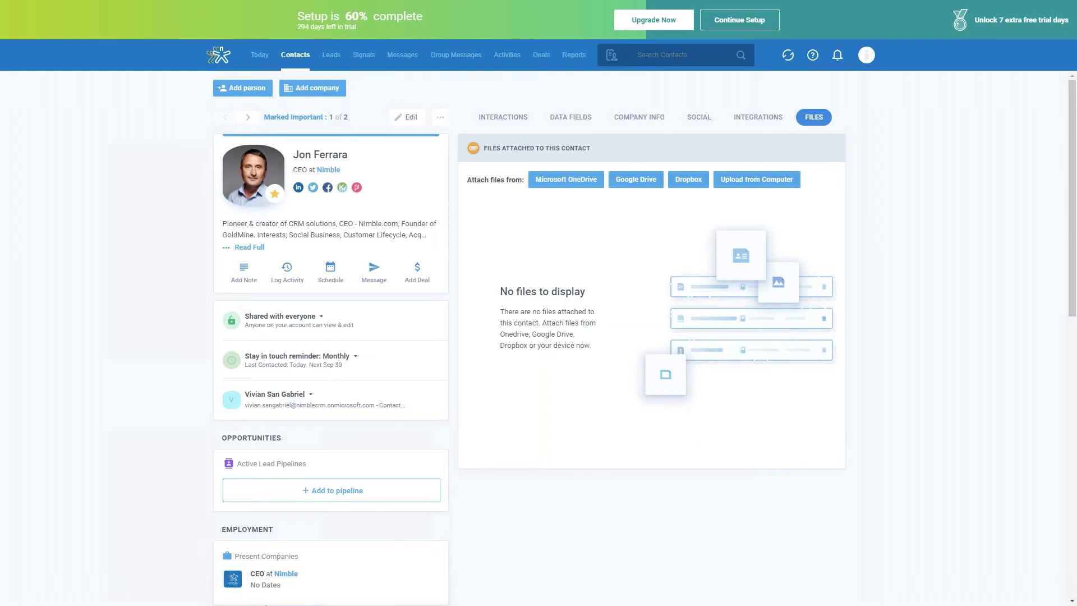
scroll(167, 490, "down", 1)
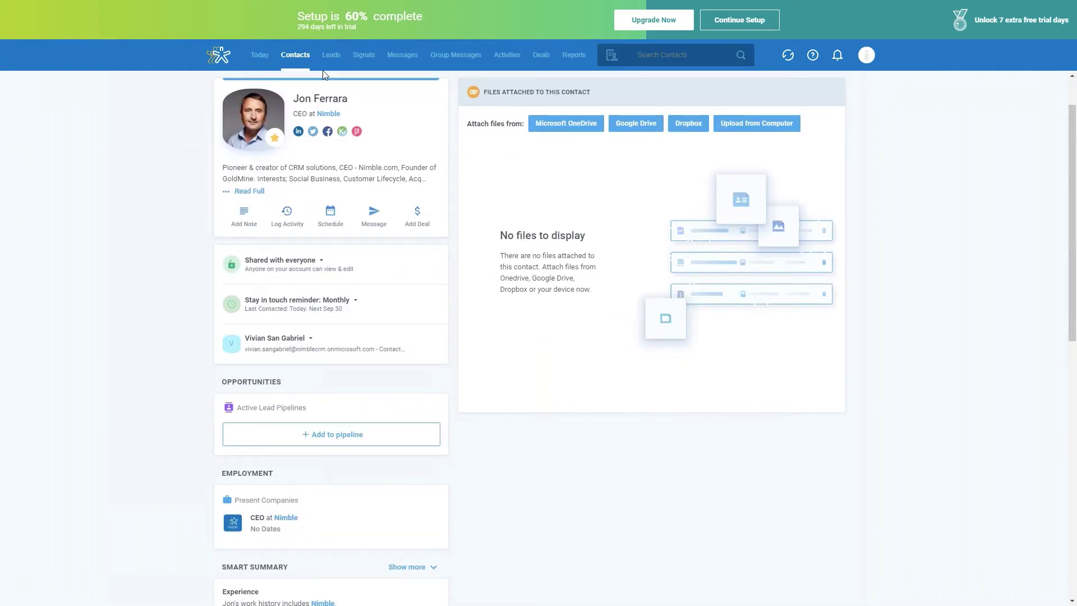
- Return to the All Contacts list and start a new segment search
left_click(286, 63)
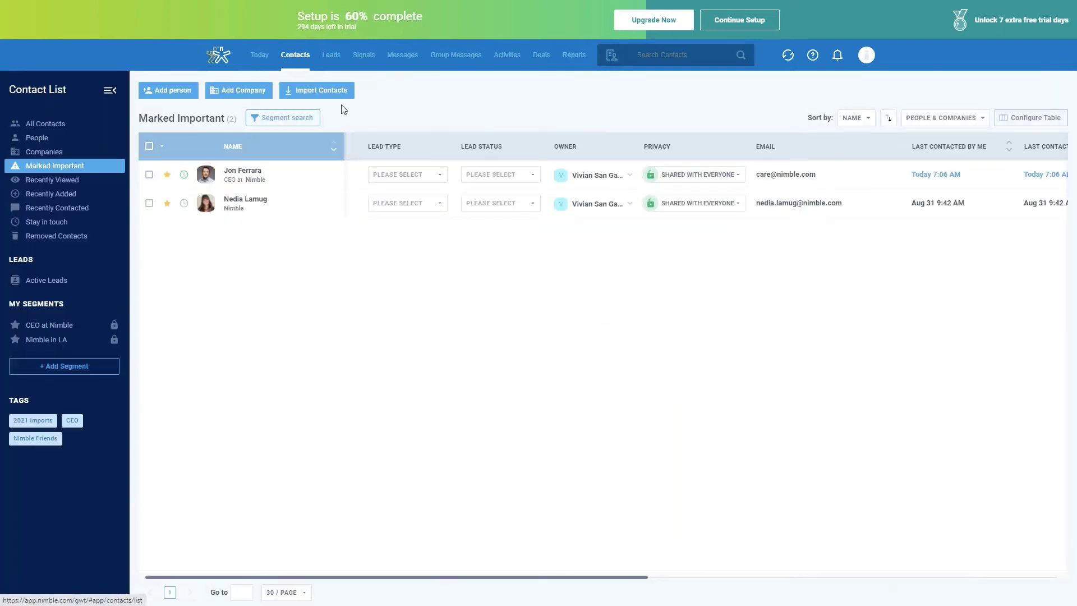
left_click(55, 129)
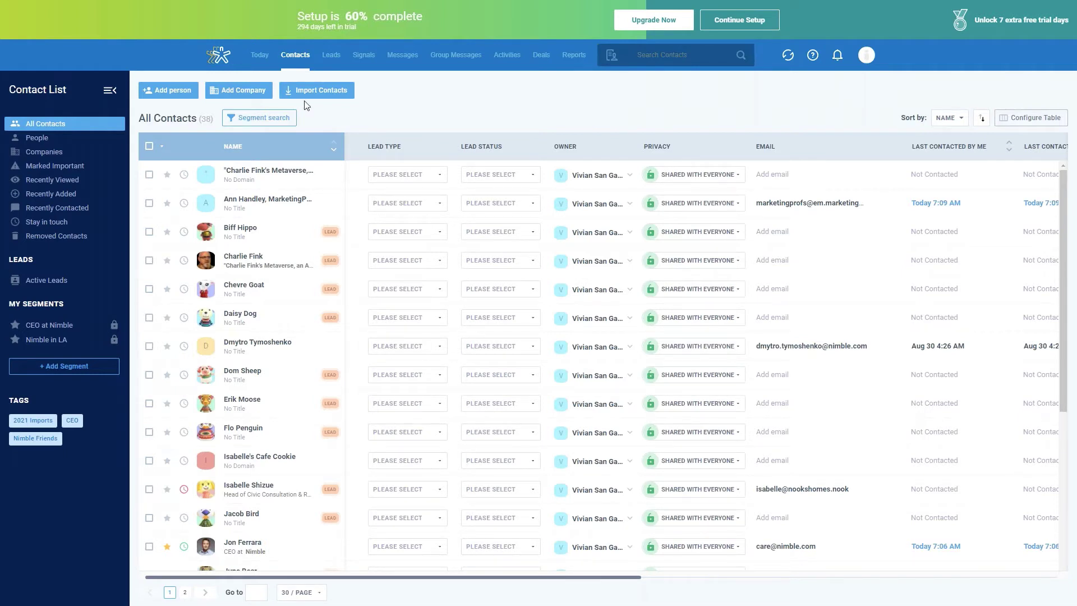
left_click(273, 128)
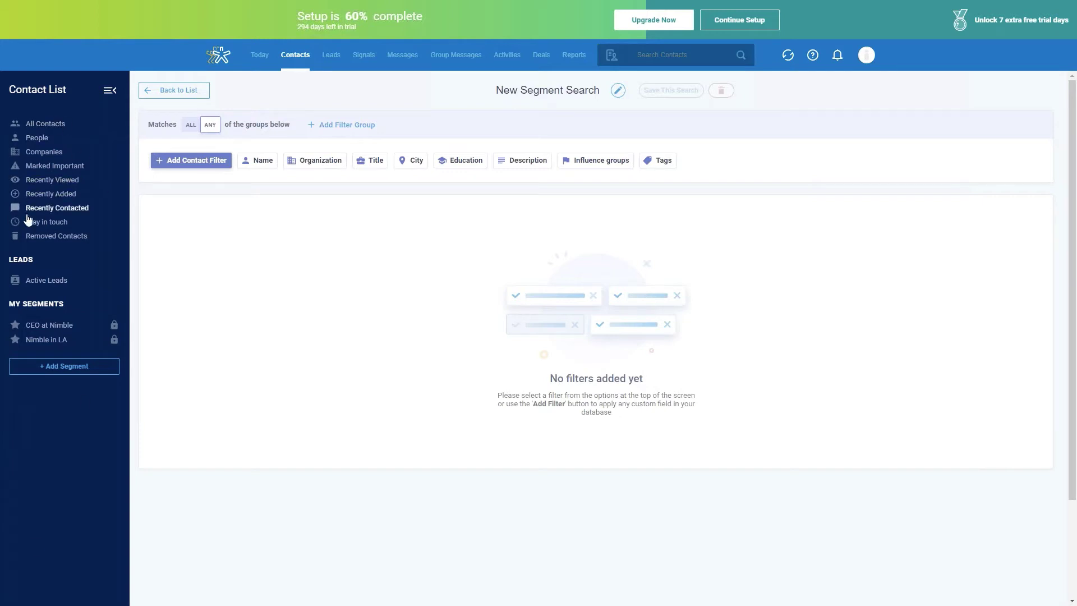
left_click(41, 368)
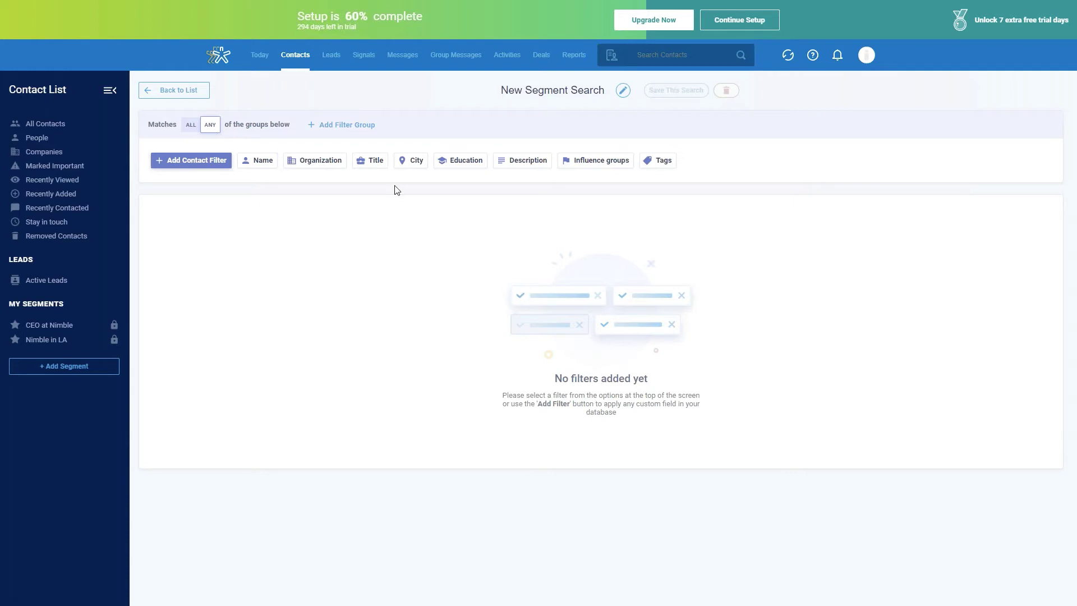
- Find the Last contacted by Team field and add it as a segment filter for dates after today
left_click(224, 167)
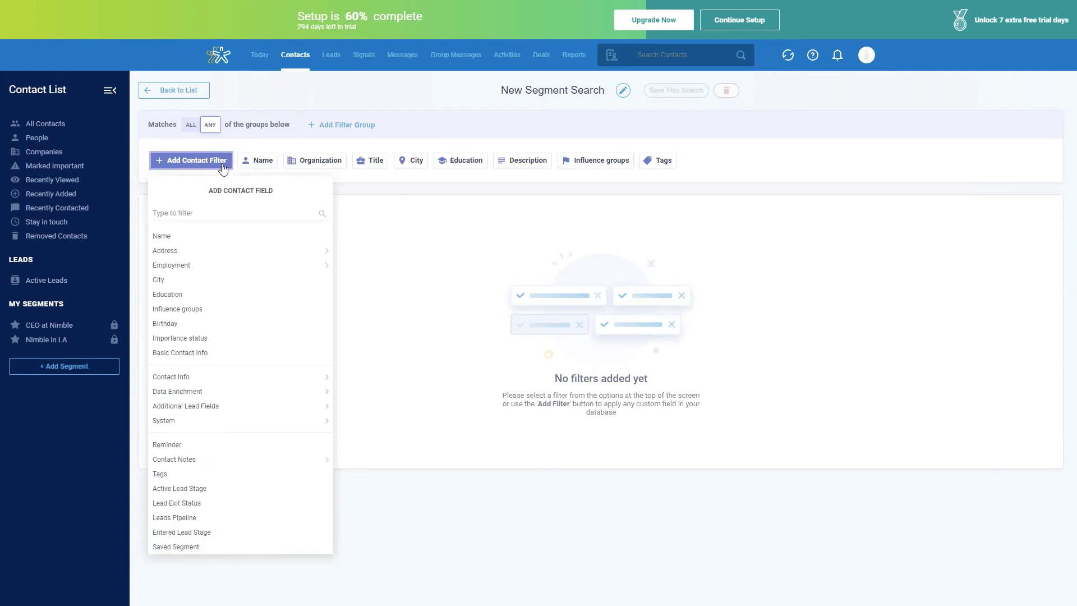
left_click(216, 213)
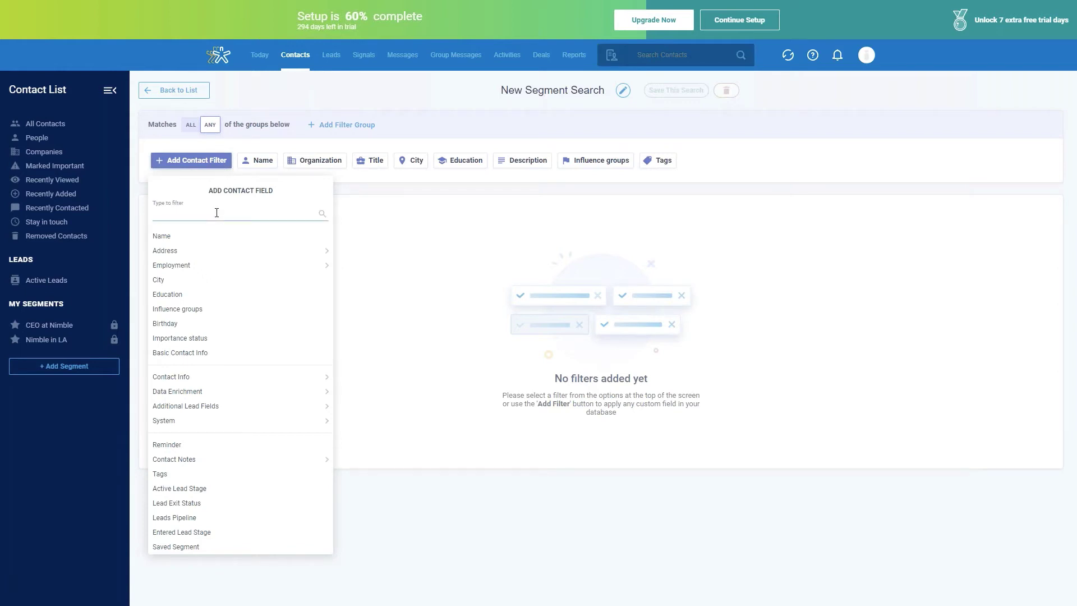
type("last con")
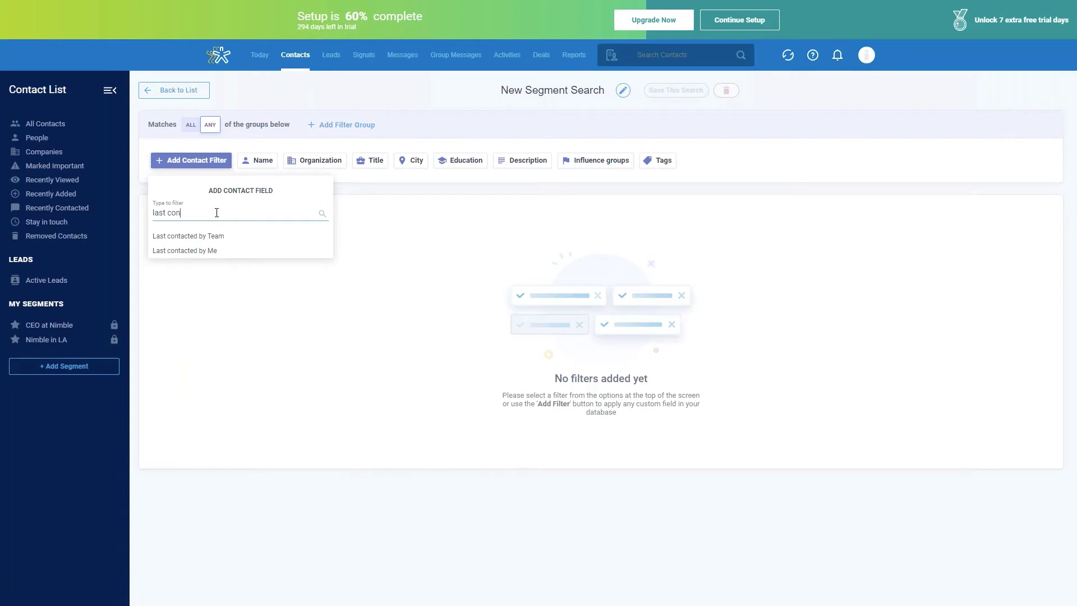
left_click(219, 236)
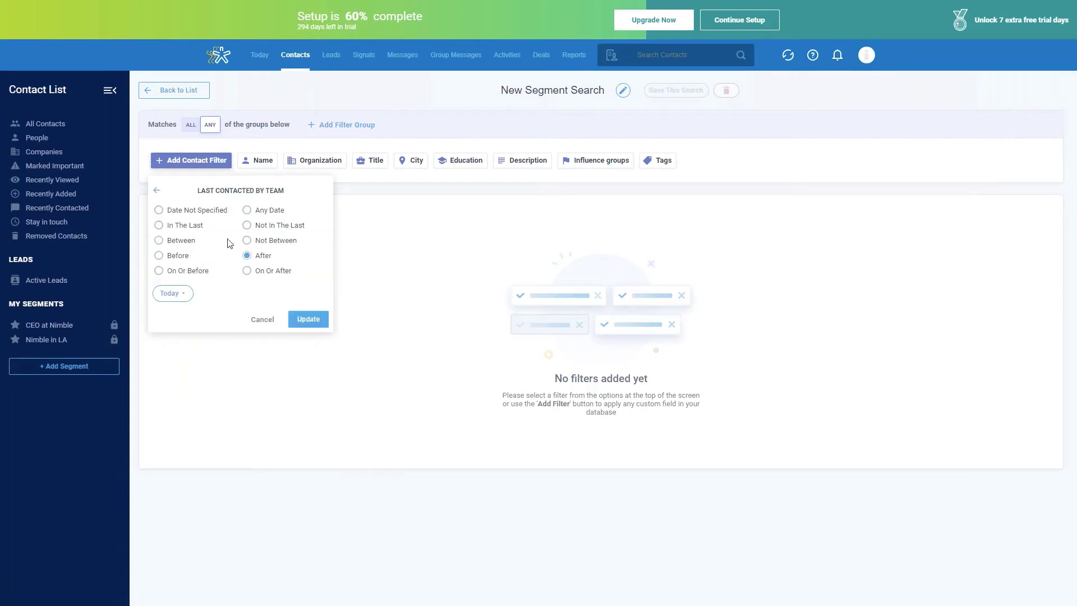
left_click(308, 319)
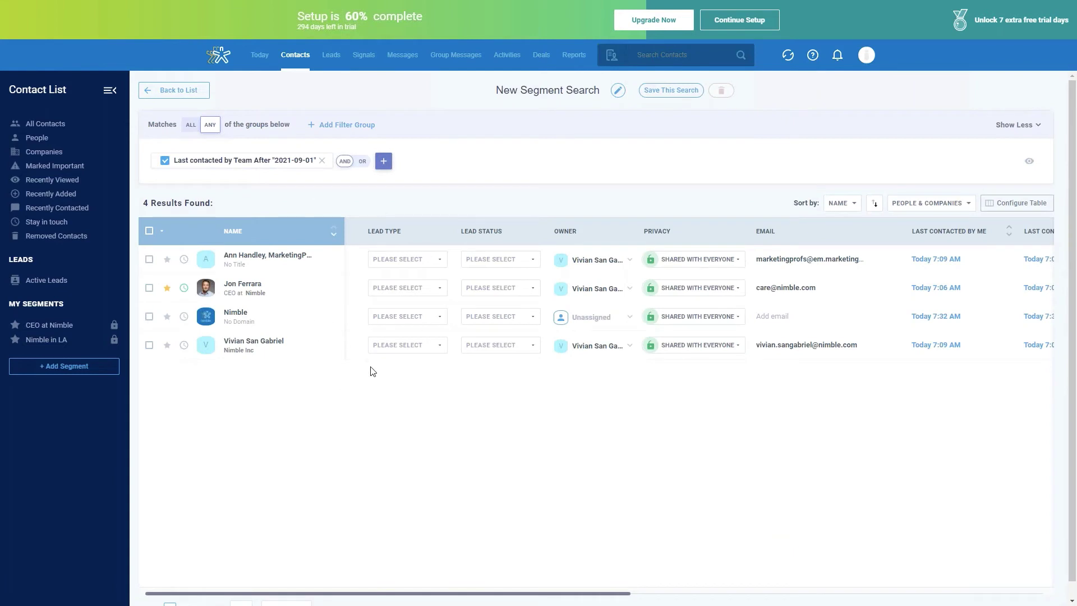
- Add an Email Is Not Empty condition to the segment search alongside the last-contacted filter
left_click(384, 162)
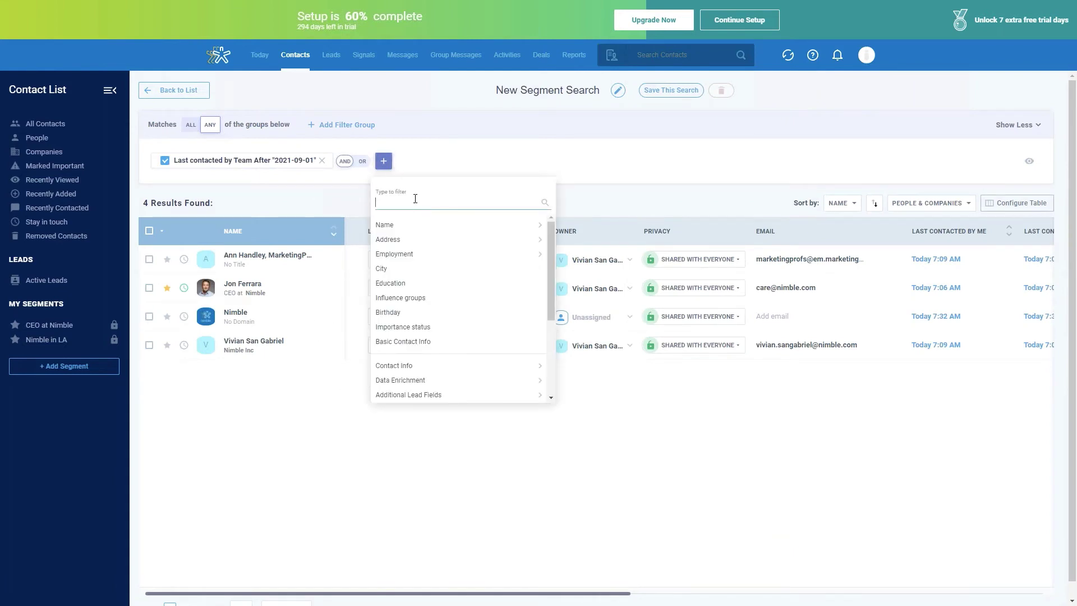
type("email")
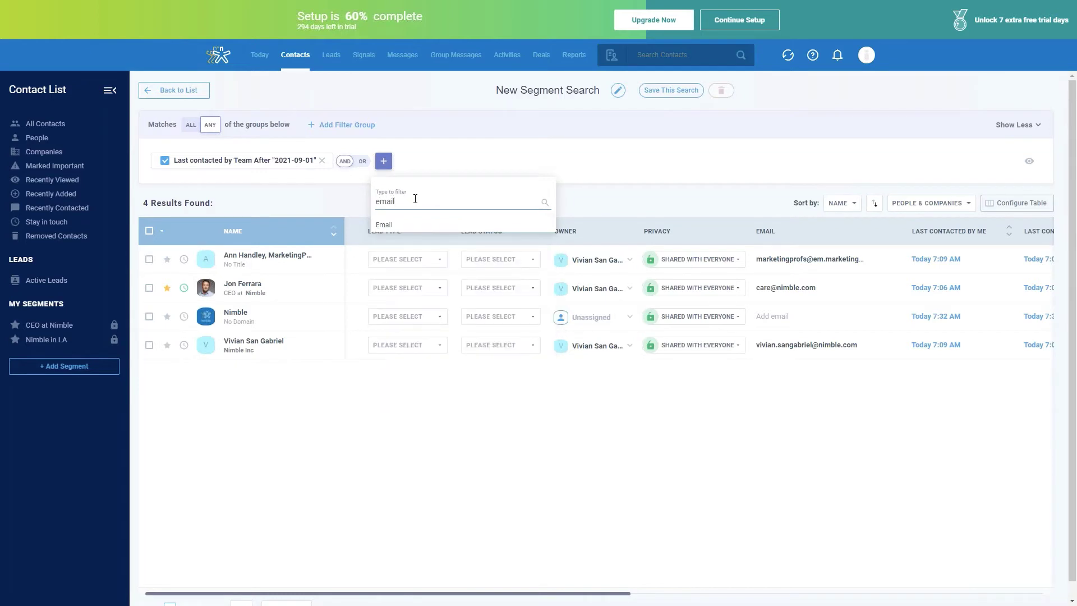
left_click(400, 226)
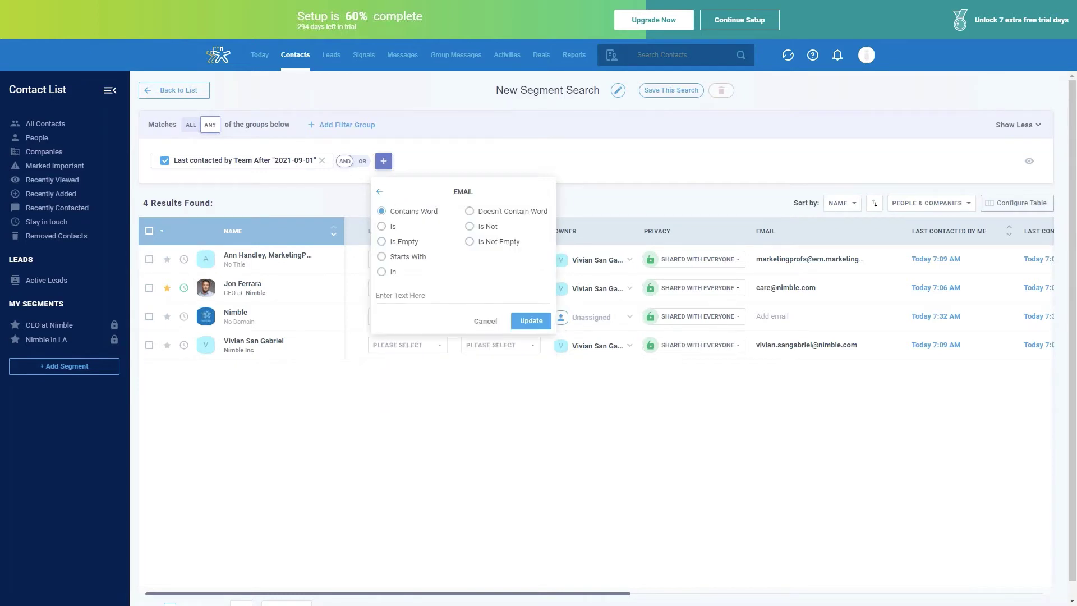
left_click(470, 242)
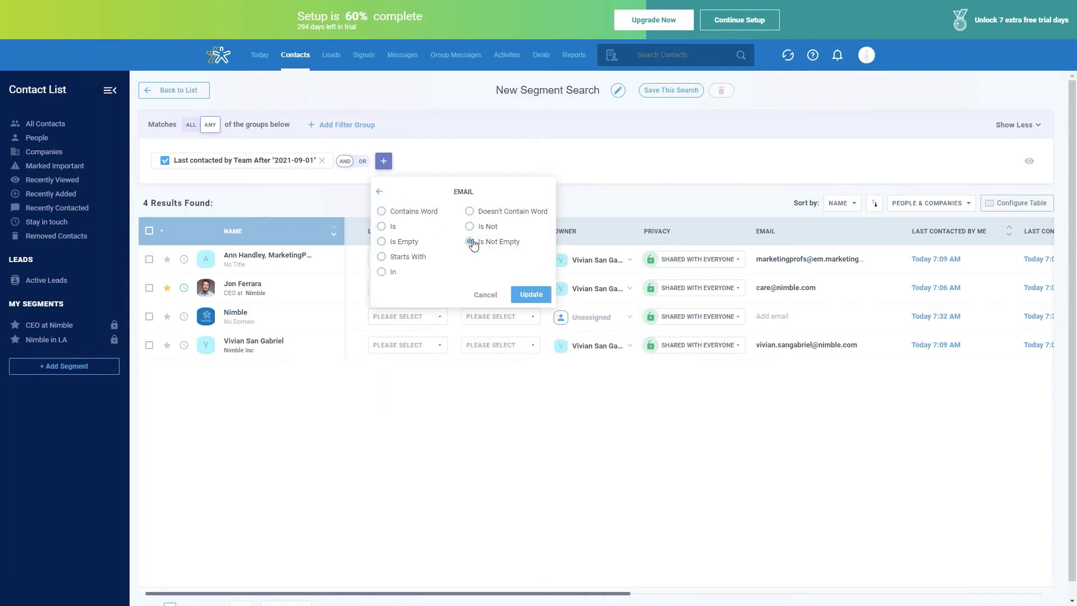
left_click(531, 295)
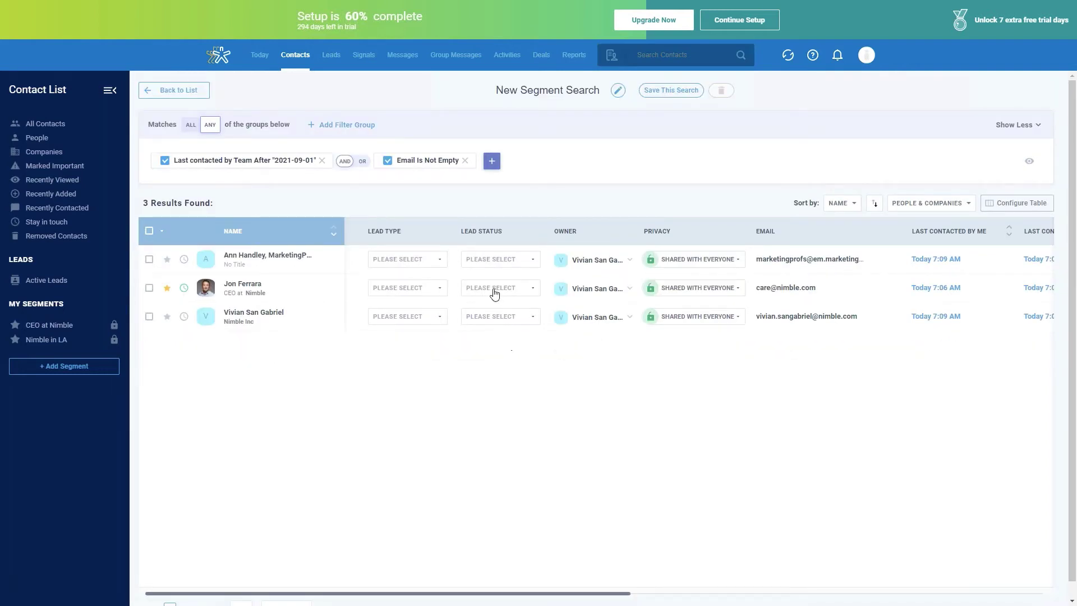
- Select all contacts found by the segment search and view the bulk action and export options for them
mouse_move(337, 262)
left_click(150, 232)
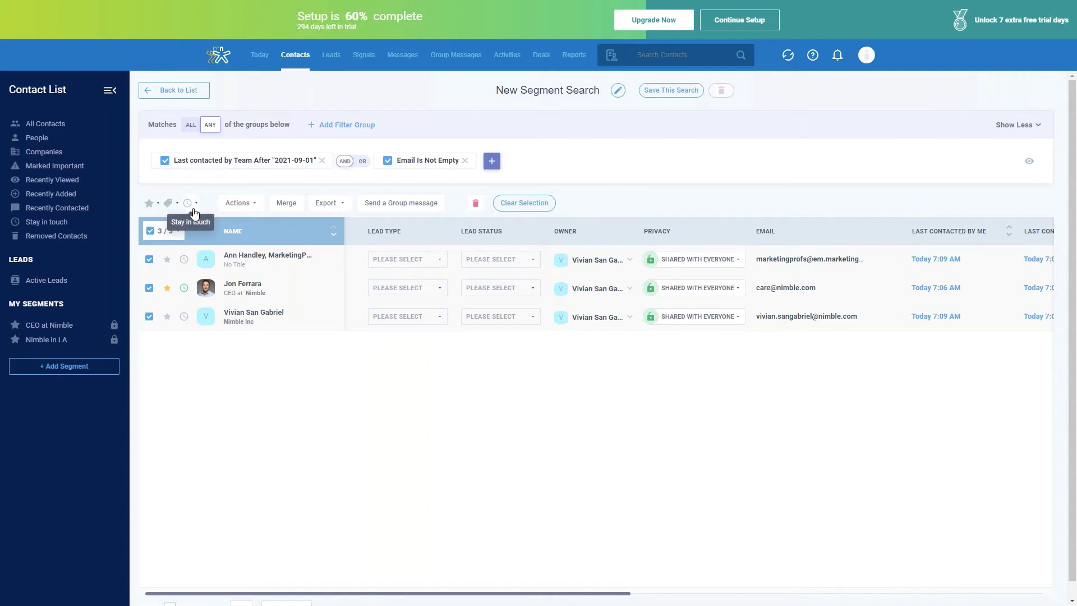
left_click(252, 204)
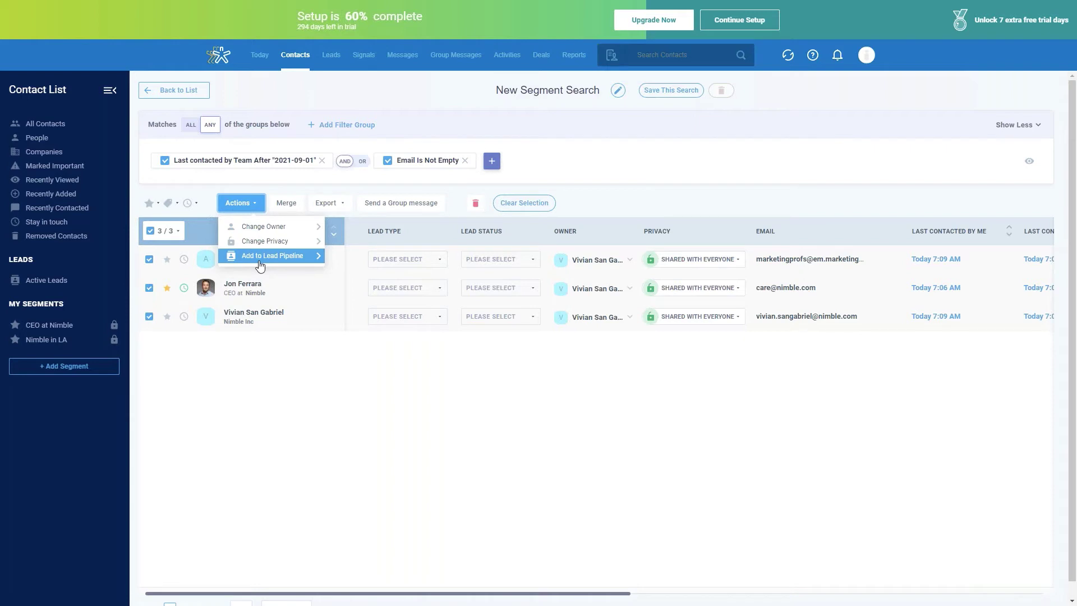
left_click(256, 203)
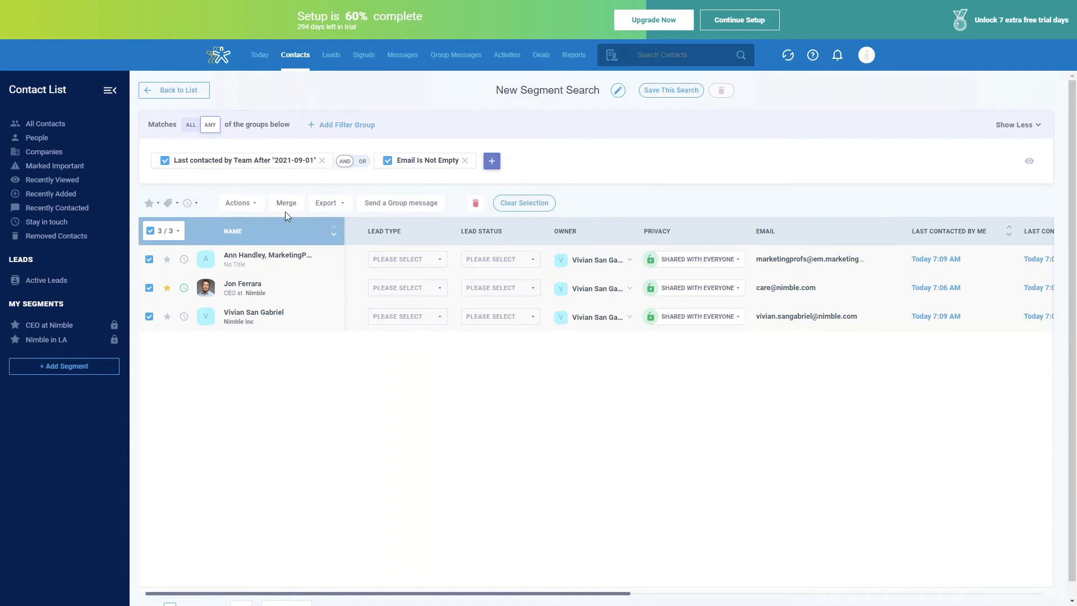
left_click(331, 209)
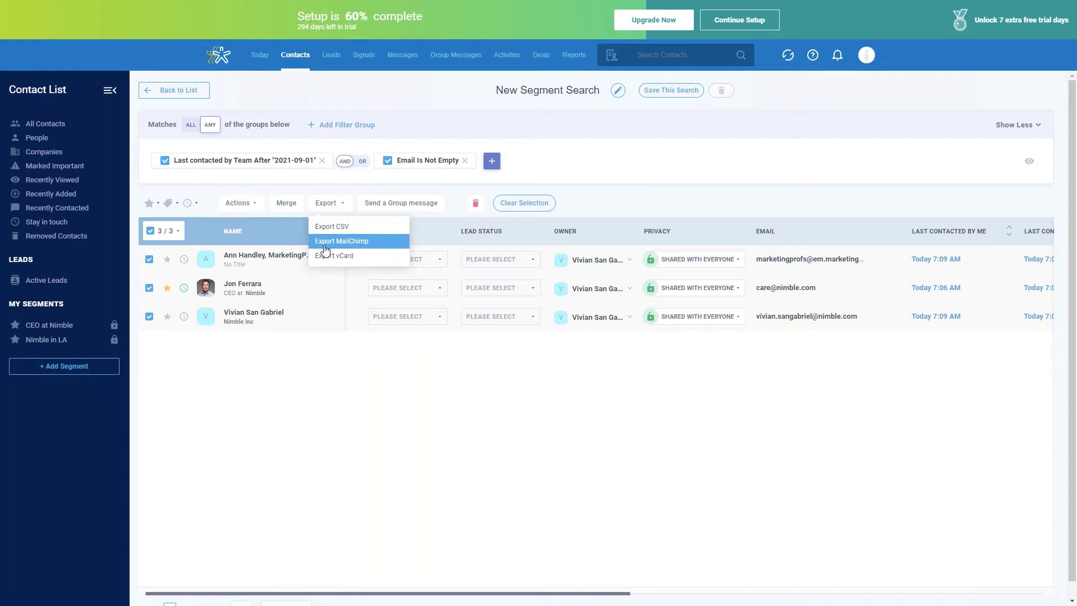
left_click(354, 184)
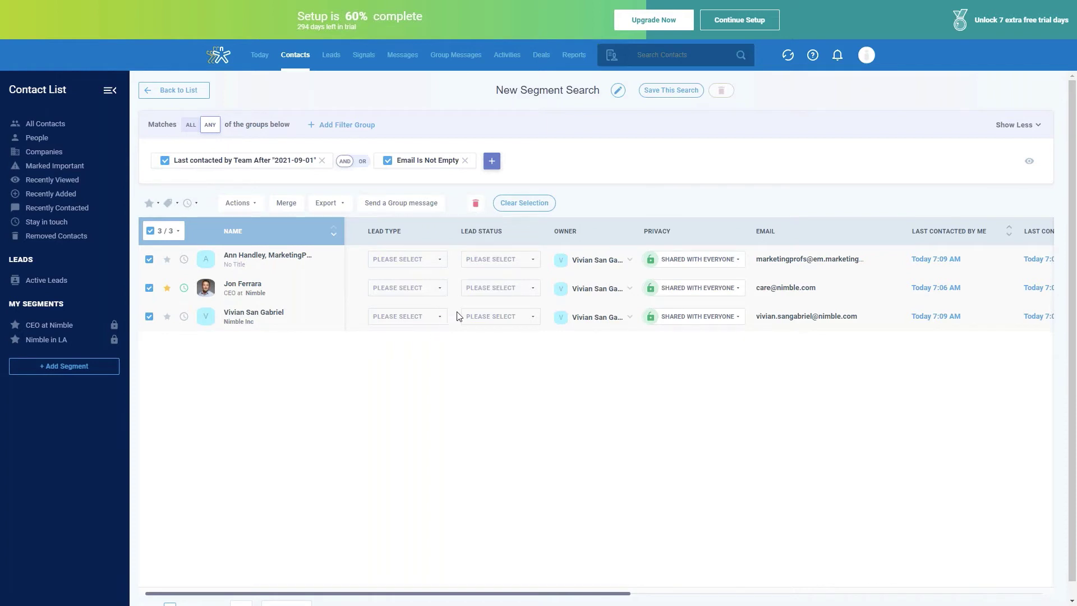
- Start a group message to the selected contacts and begin its body with "Hi", the First Name merge tag and a comma
left_click(377, 204)
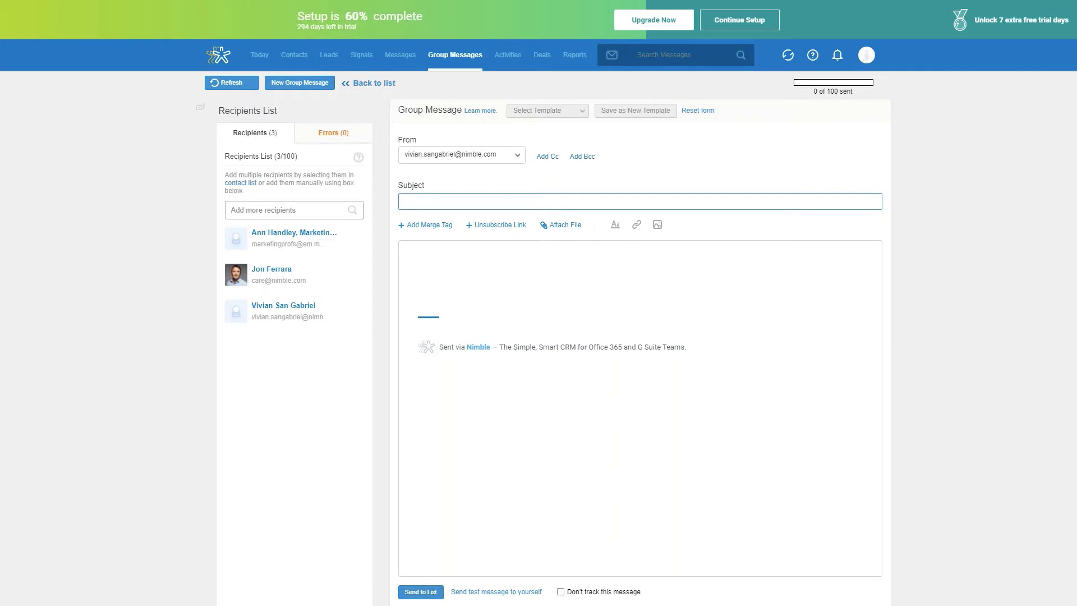
left_click(437, 226)
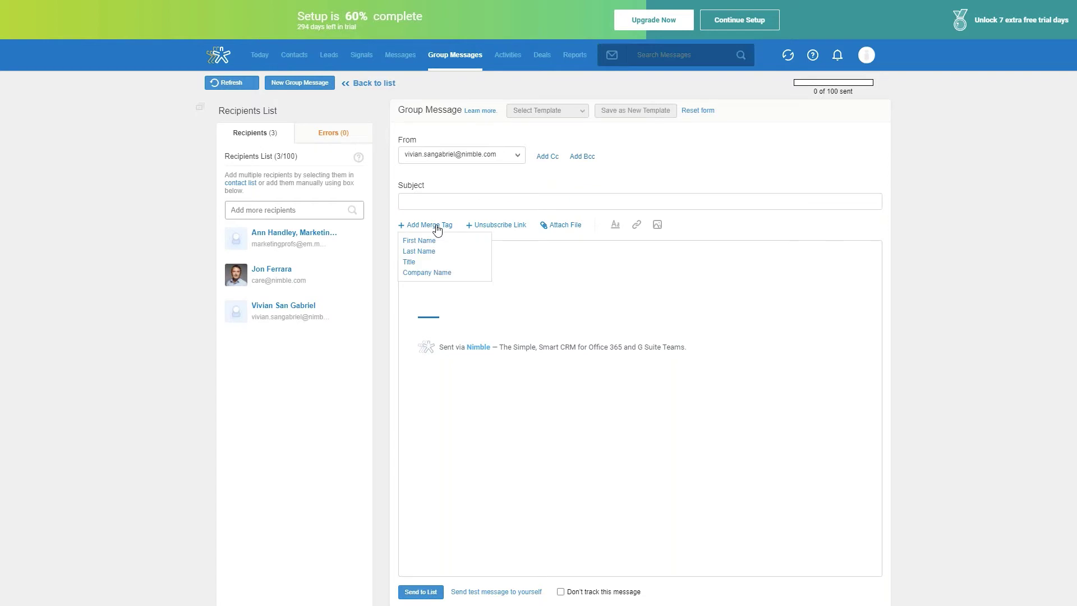
left_click(429, 241)
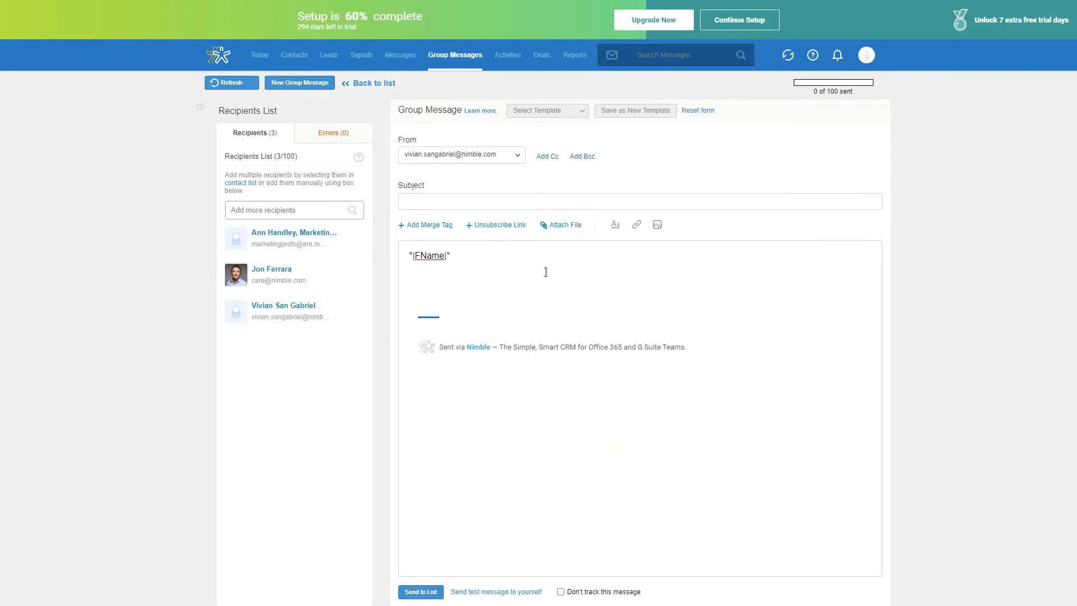
left_click_drag(453, 256, 408, 257)
left_click(554, 262)
type("Hi")
left_click(472, 254)
- Open the account's email settings and view the message templates and the email signature editor
scroll(600, 193, "down", 1)
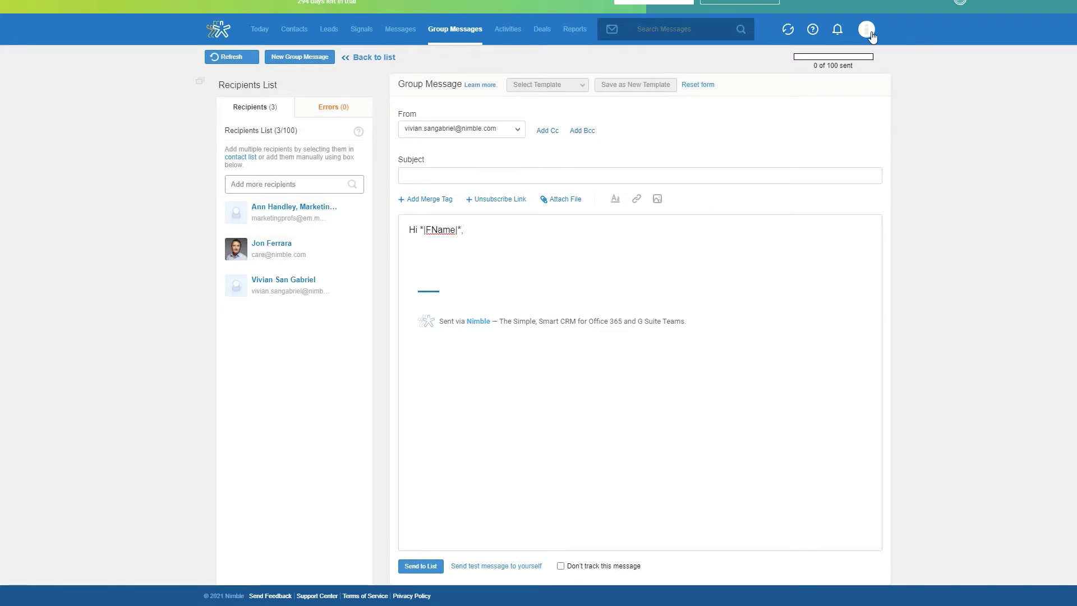
scroll(871, 37, "up", 1)
left_click(863, 62)
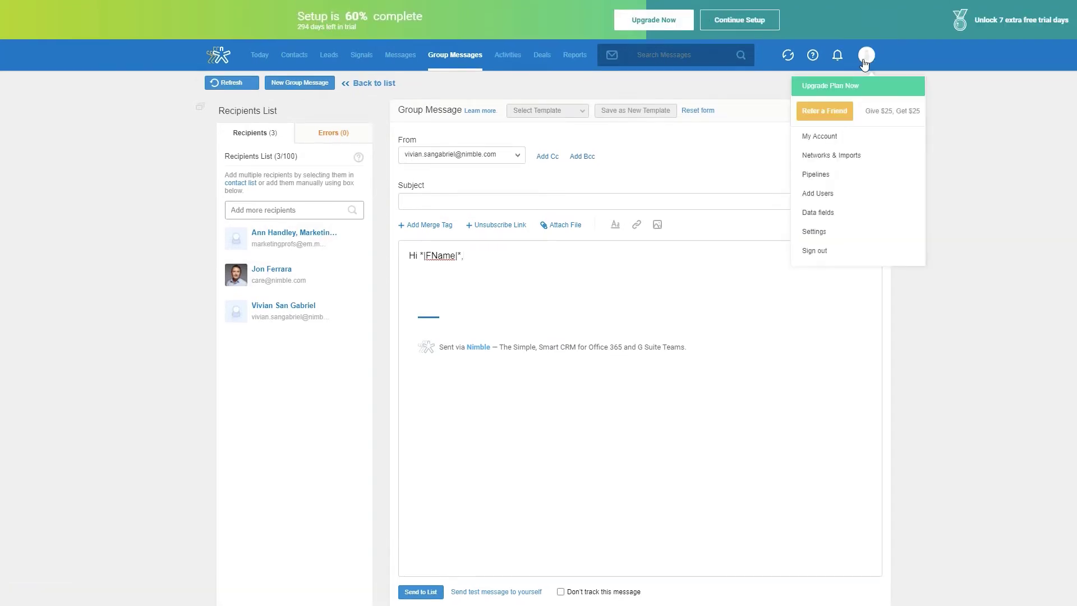
left_click(816, 232)
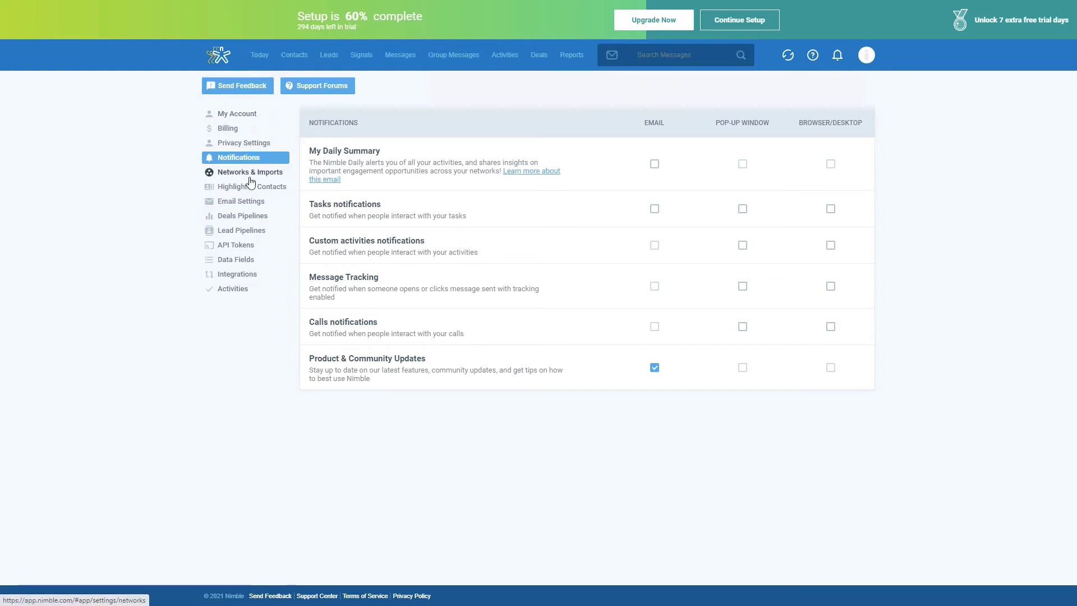
left_click(241, 202)
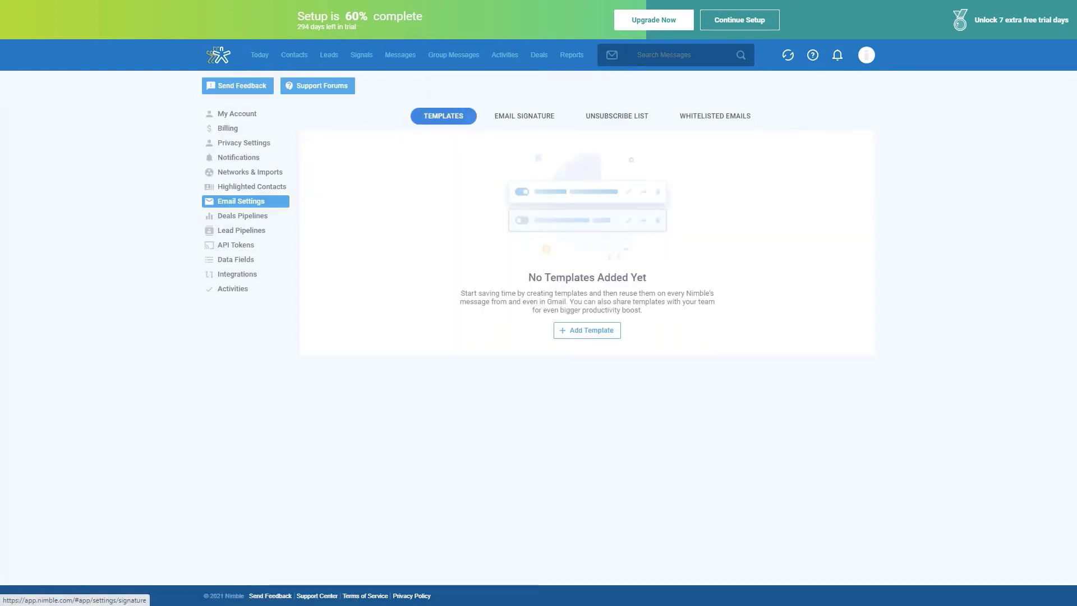
left_click(534, 120)
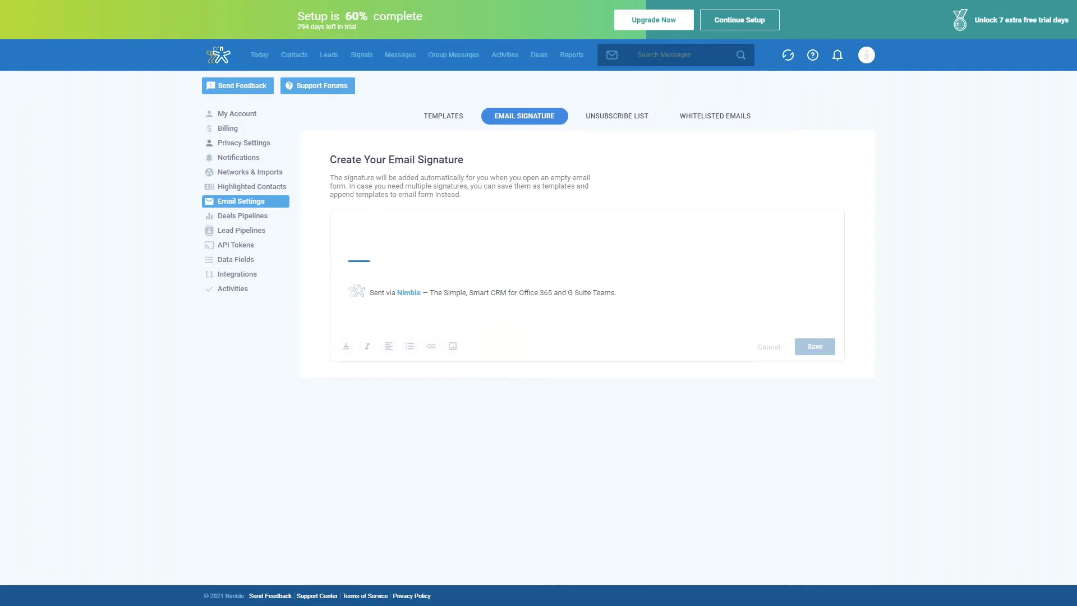
- Return to the group message draft and view its template options
left_click(457, 59)
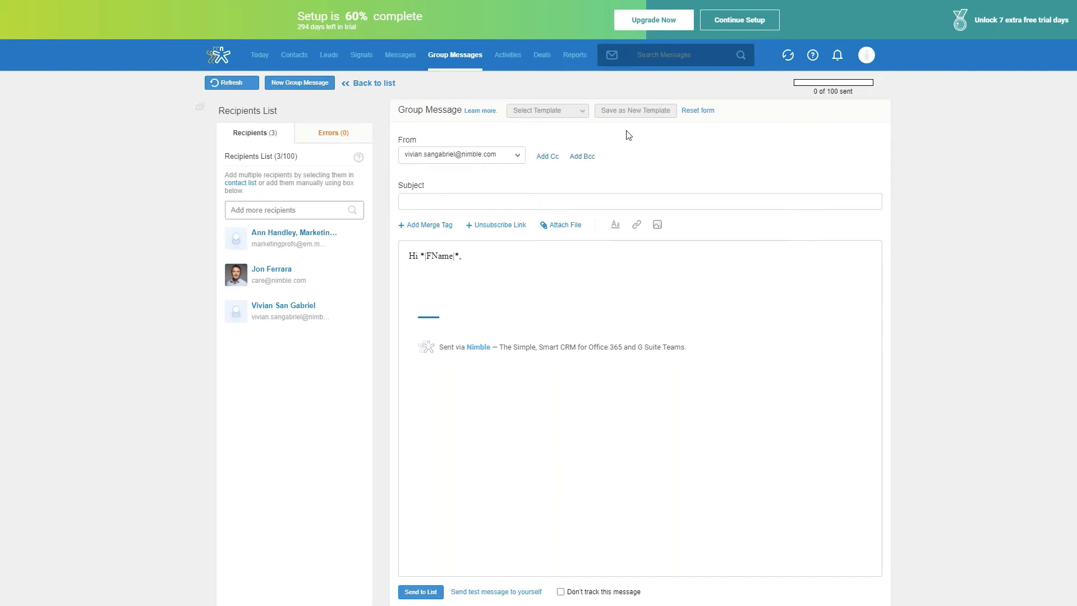
left_click(560, 114)
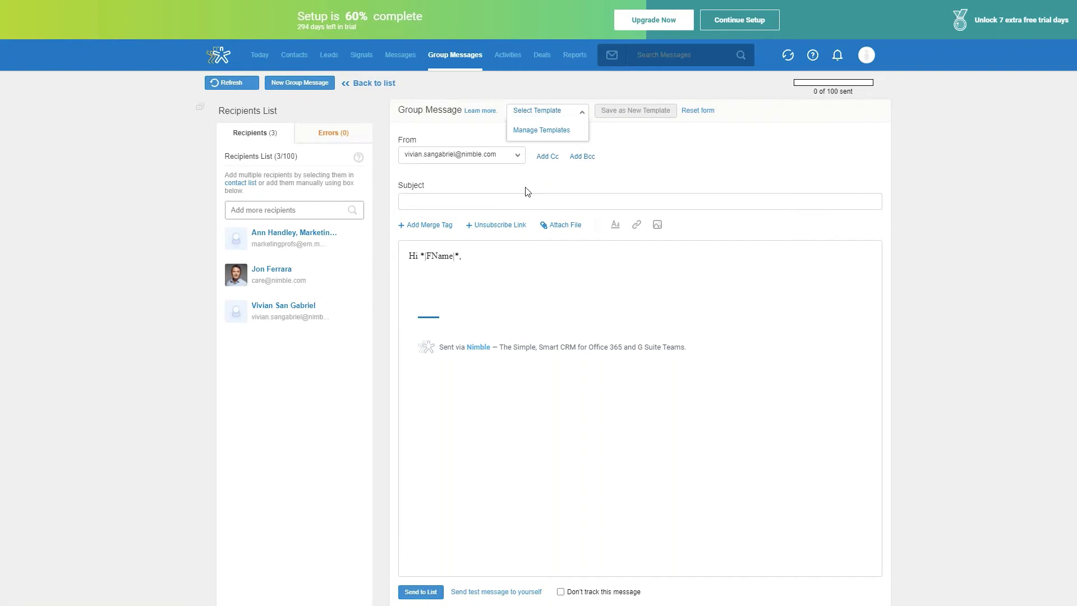
scroll(527, 192, "down", 1)
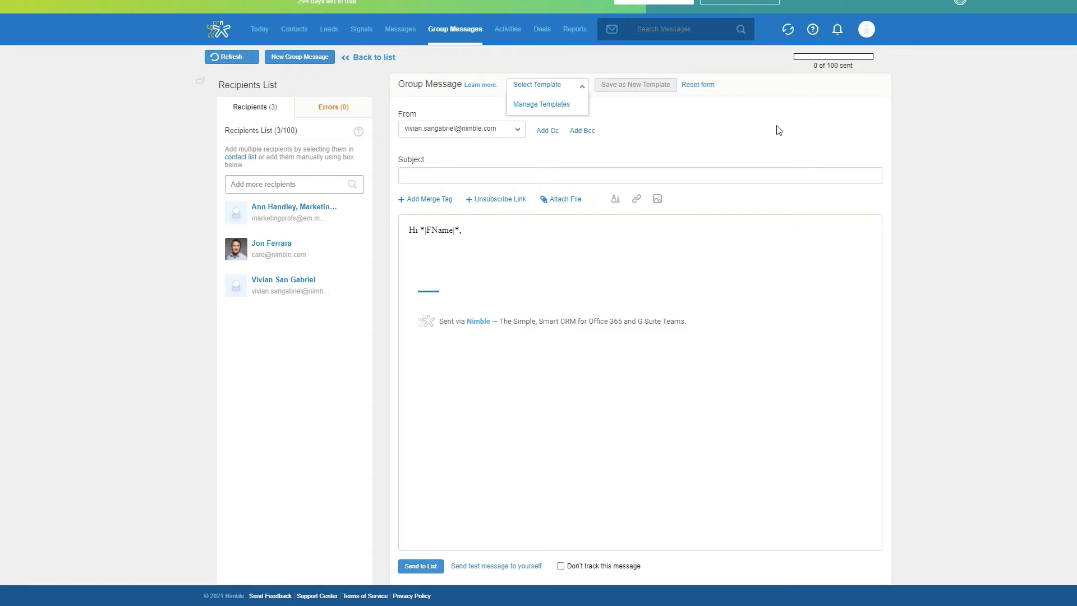
- Show the activities as a listing and filter it to those assigned to the signed-in user
left_click(508, 31)
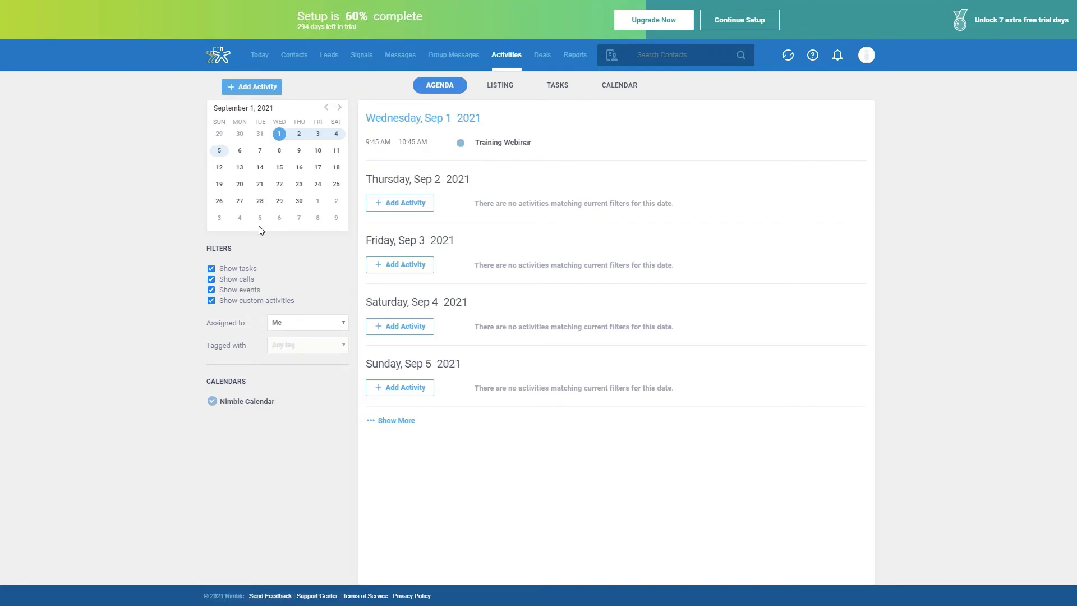
left_click(492, 86)
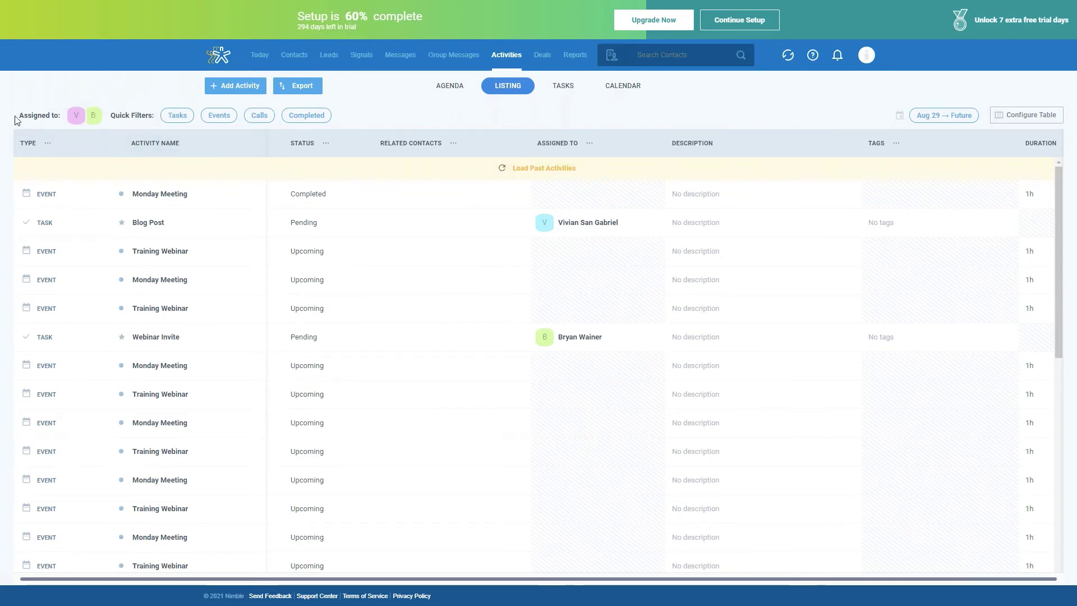
left_click(79, 119)
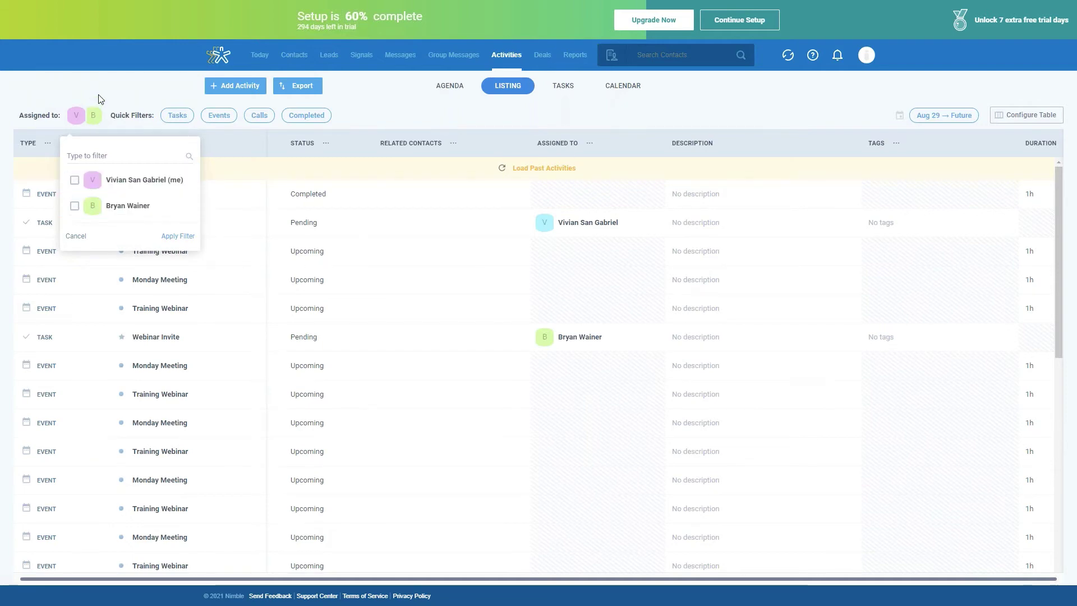
left_click(75, 183)
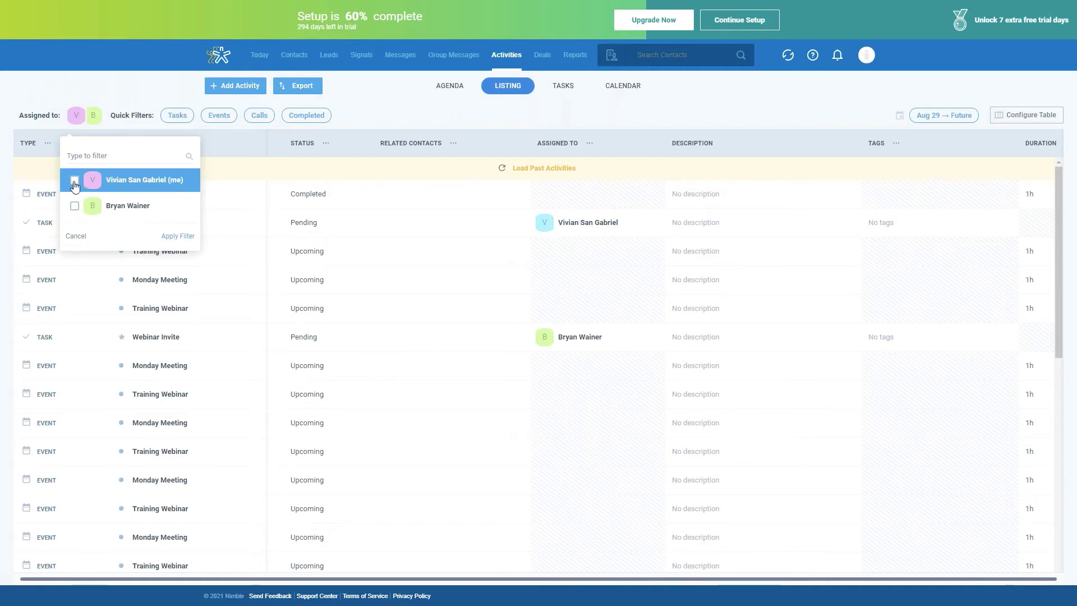
left_click(172, 247)
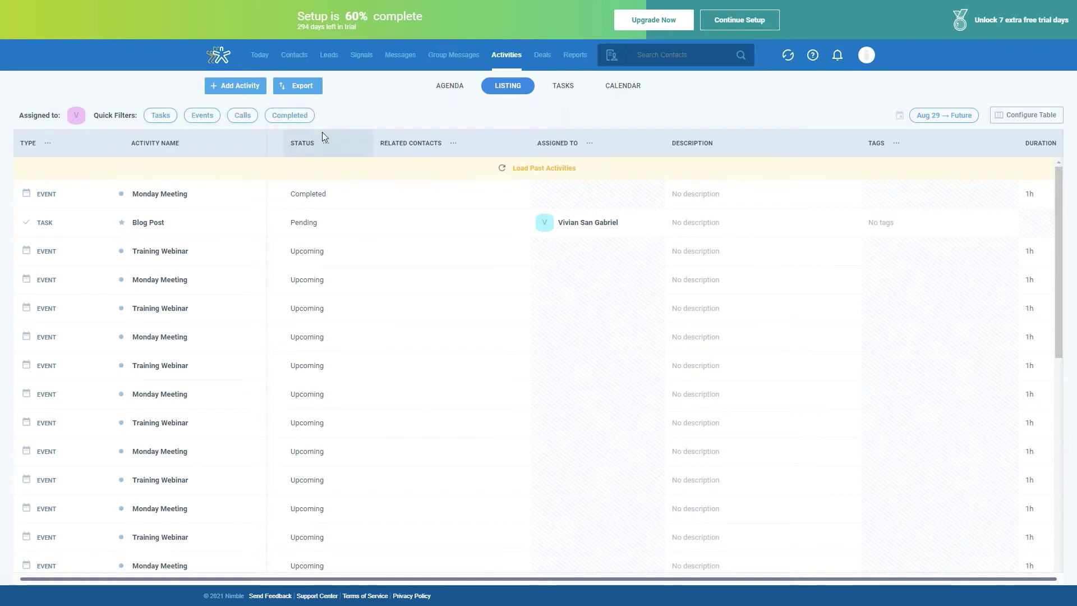
- Narrow the activity listing to tasks and view its date range and export options
left_click(161, 116)
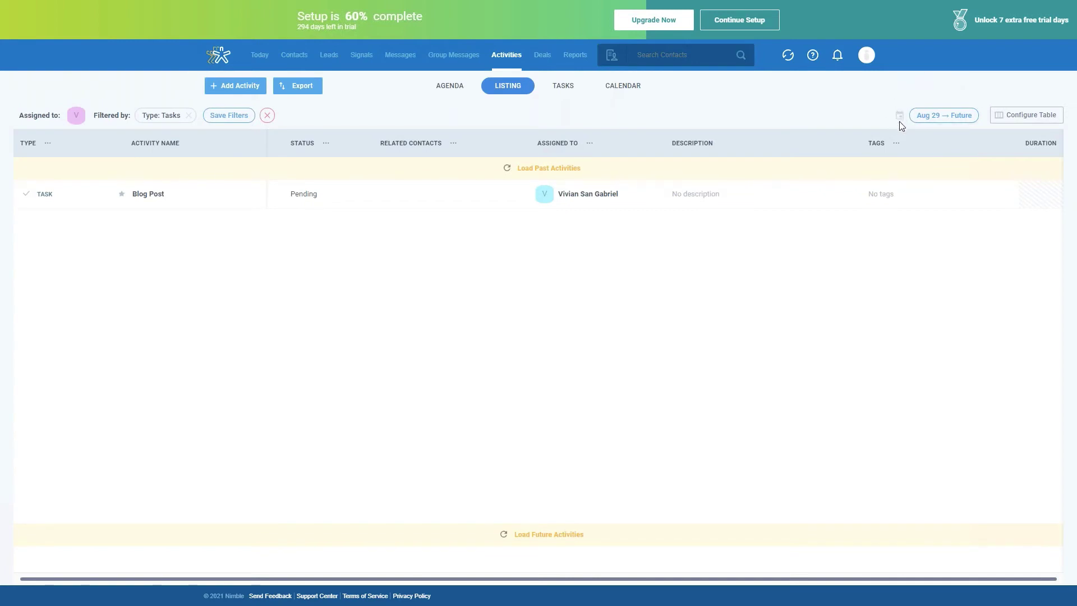
left_click(941, 118)
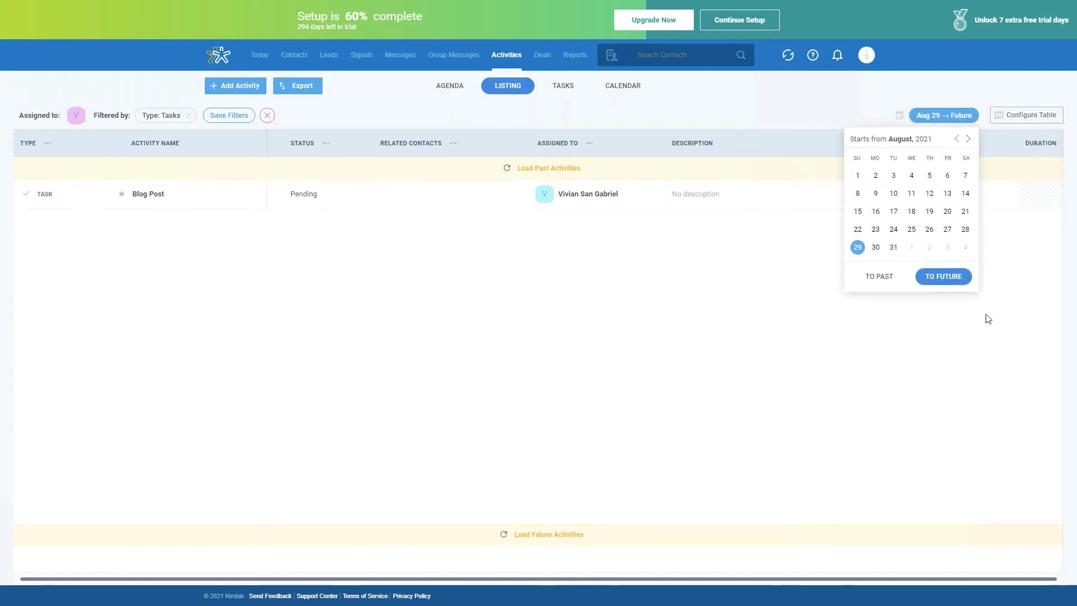
left_click(635, 112)
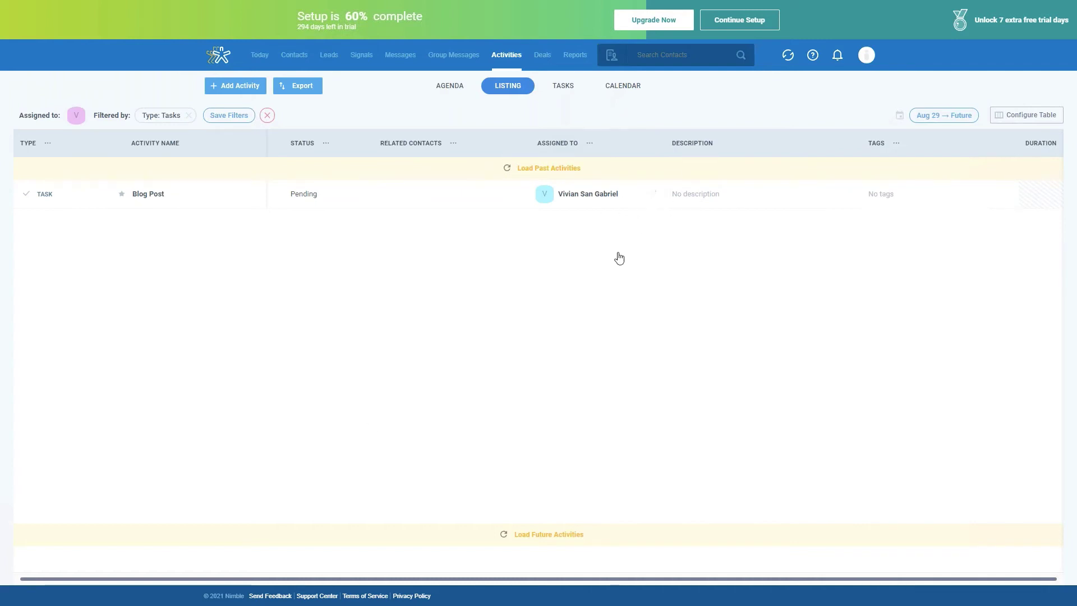
left_click(313, 90)
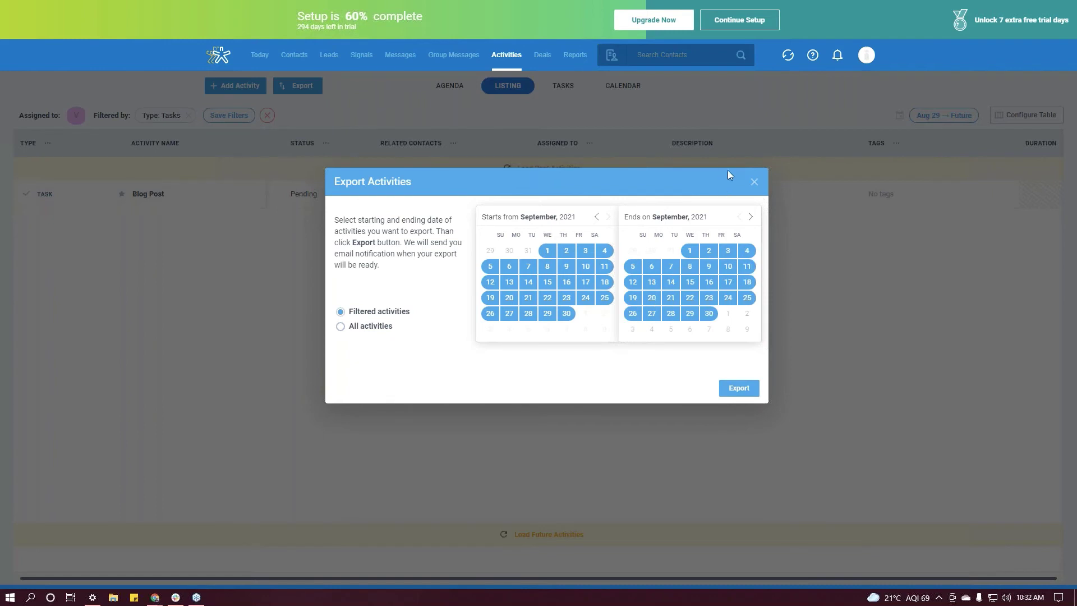
left_click(755, 182)
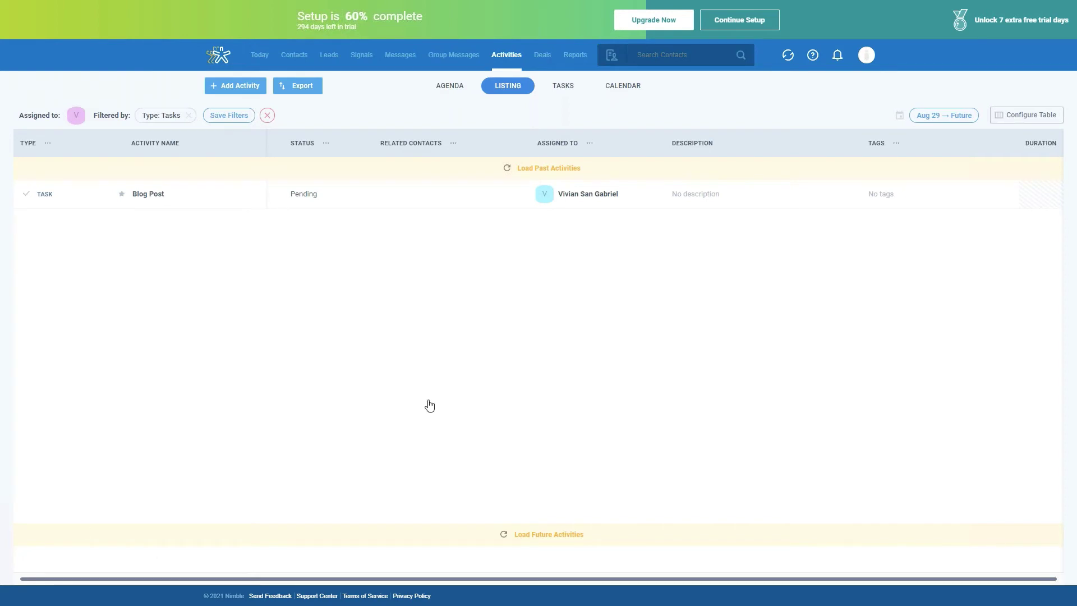
- View the pipelines available on the leads board and open the lead pipeline settings
left_click(330, 55)
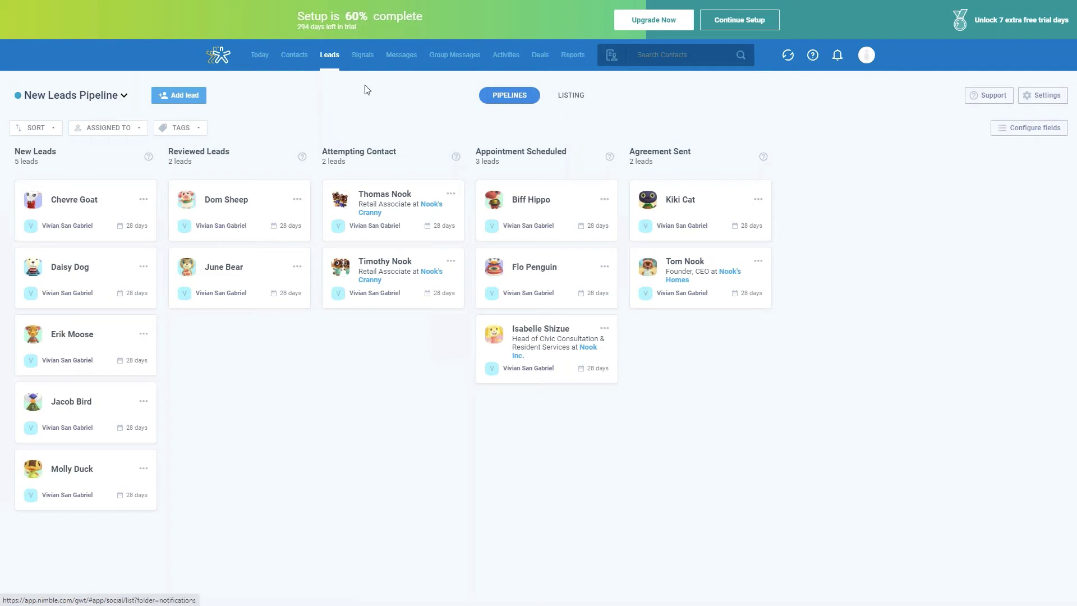
left_click(118, 101)
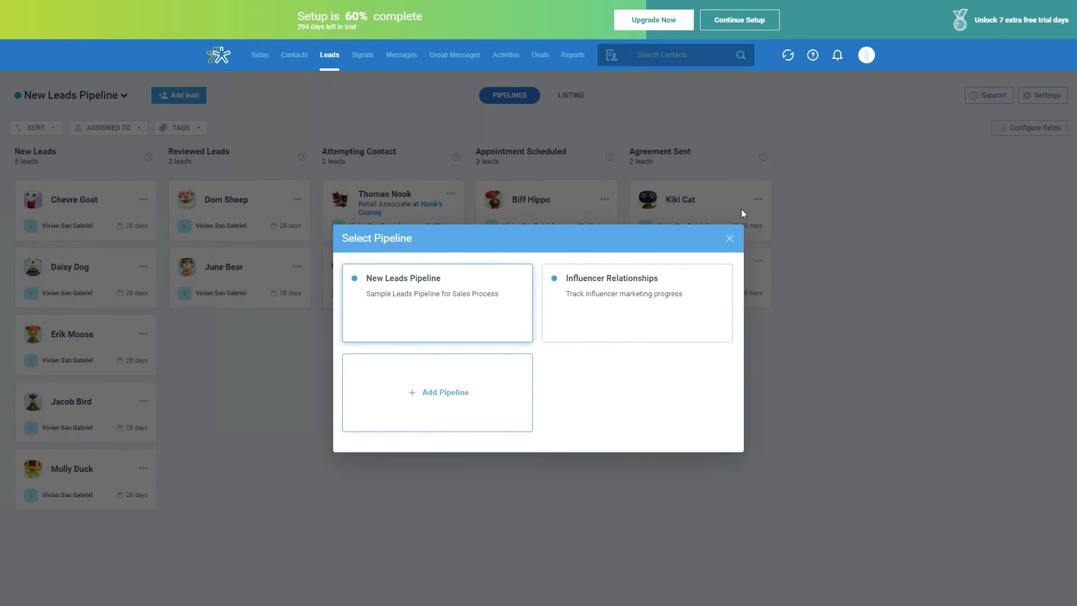
left_click(729, 240)
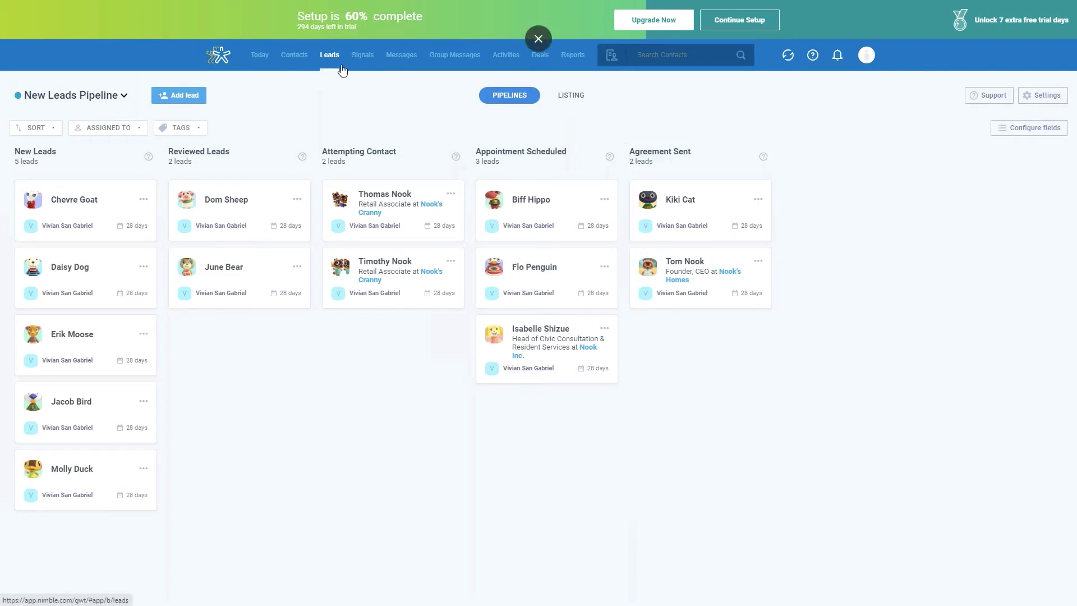
left_click(1047, 96)
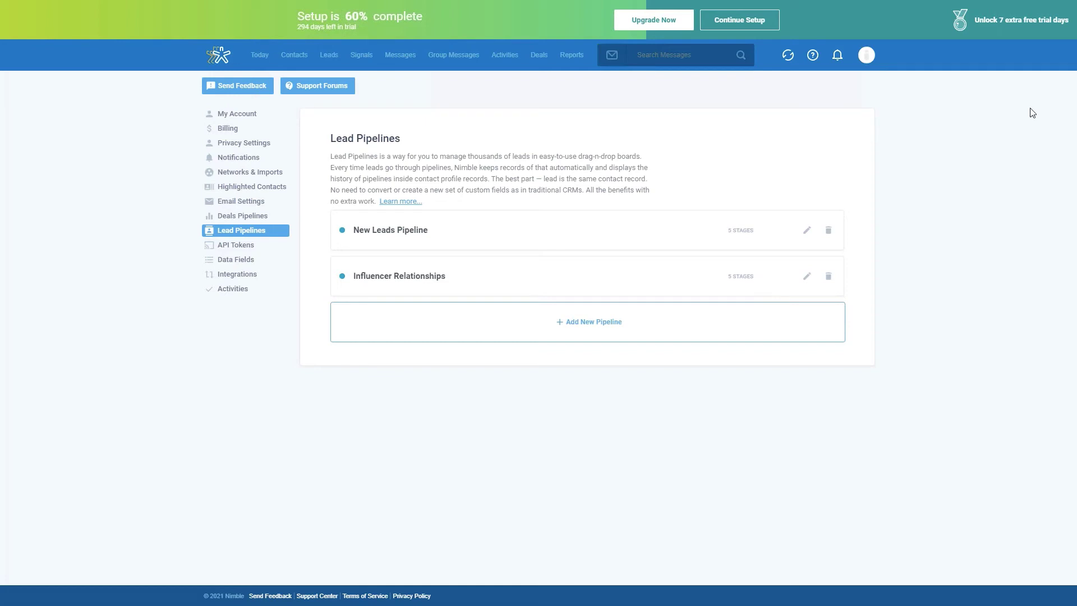
- View the form for creating a lead pipeline, cancel it, and open the Influencer Relationships pipeline settings
left_click(577, 319)
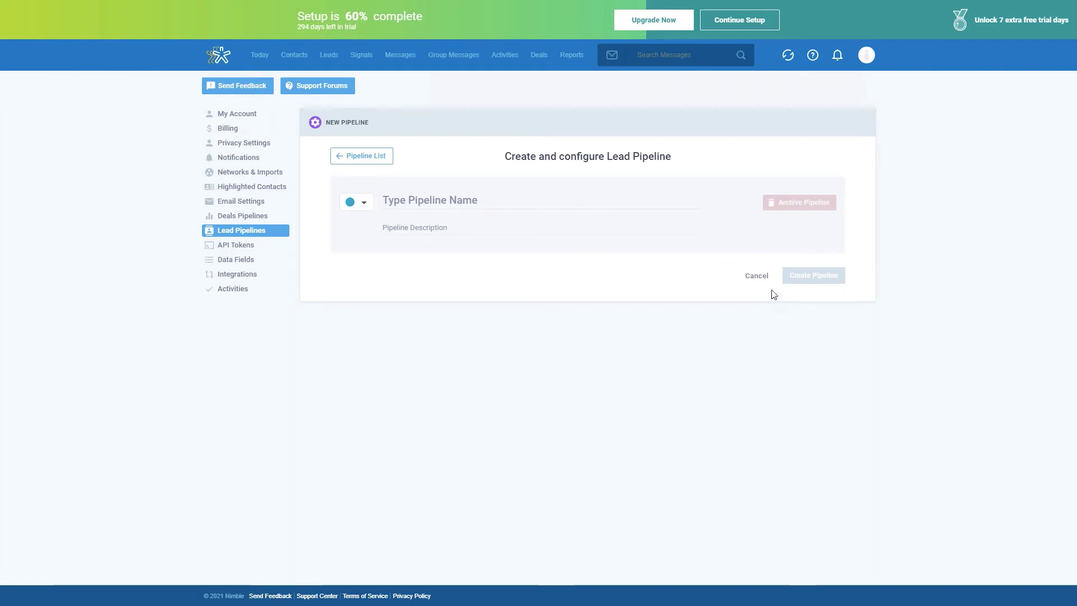
left_click(757, 276)
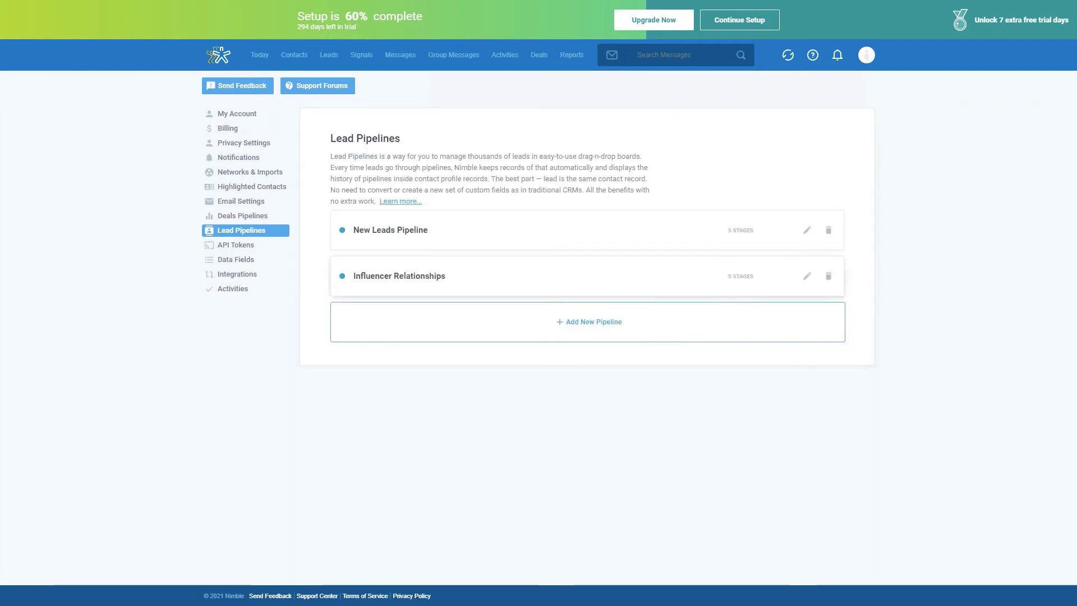
left_click(662, 289)
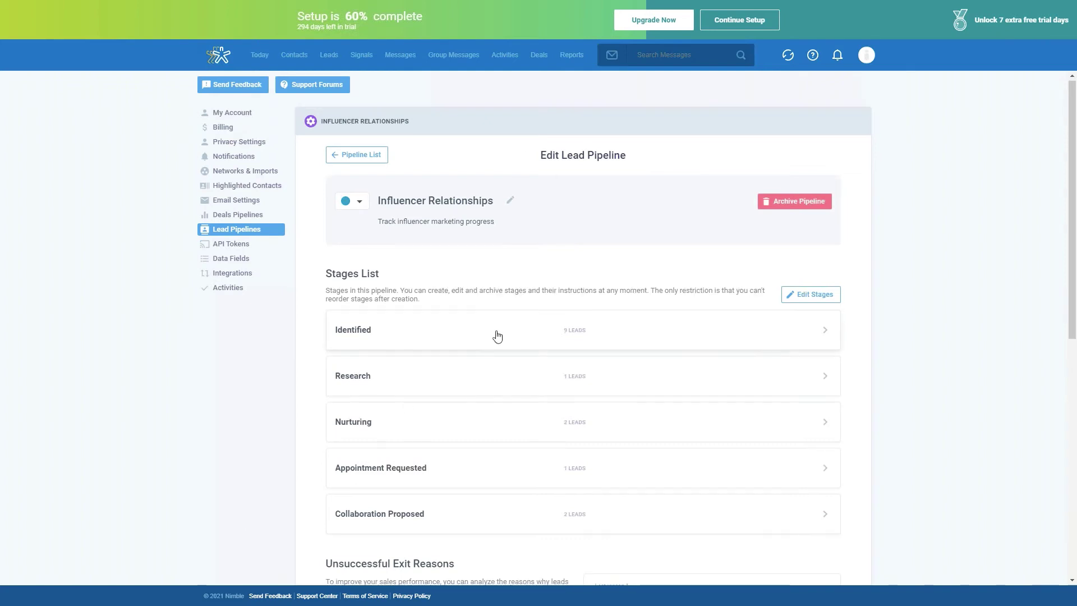
scroll(498, 334, "down", 2)
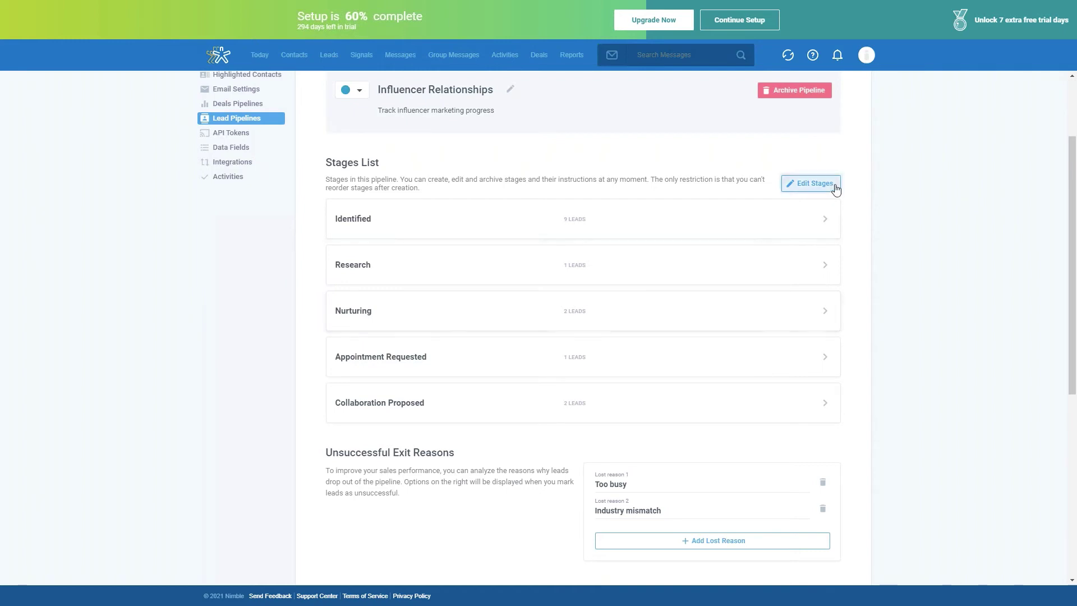
- Open the stages list for editing and view the Identified stage's instructions and its name and instruction fields
left_click(800, 185)
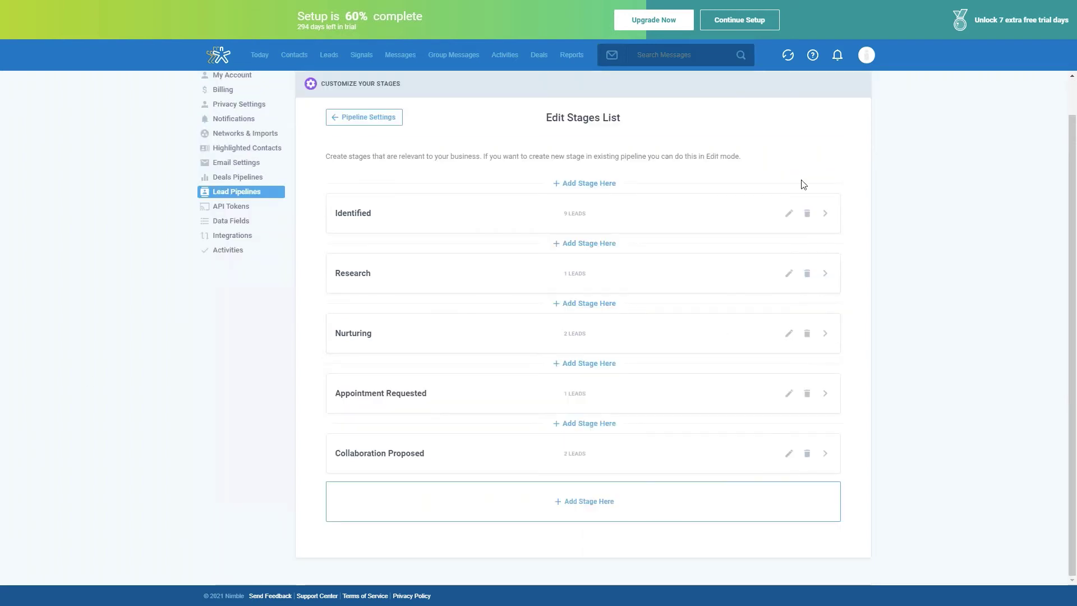
left_click(624, 217)
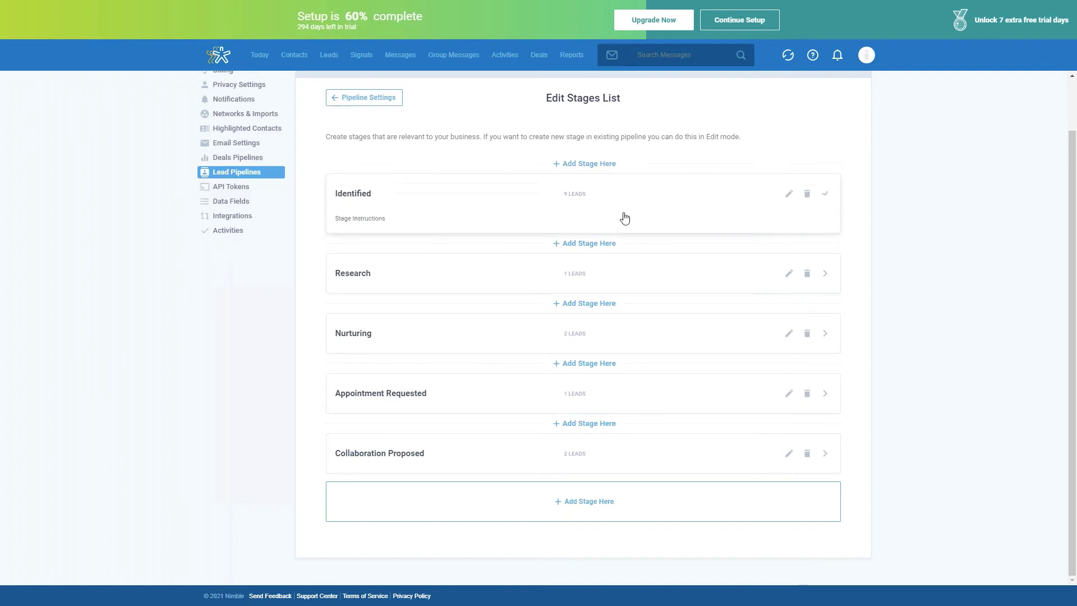
left_click(359, 223)
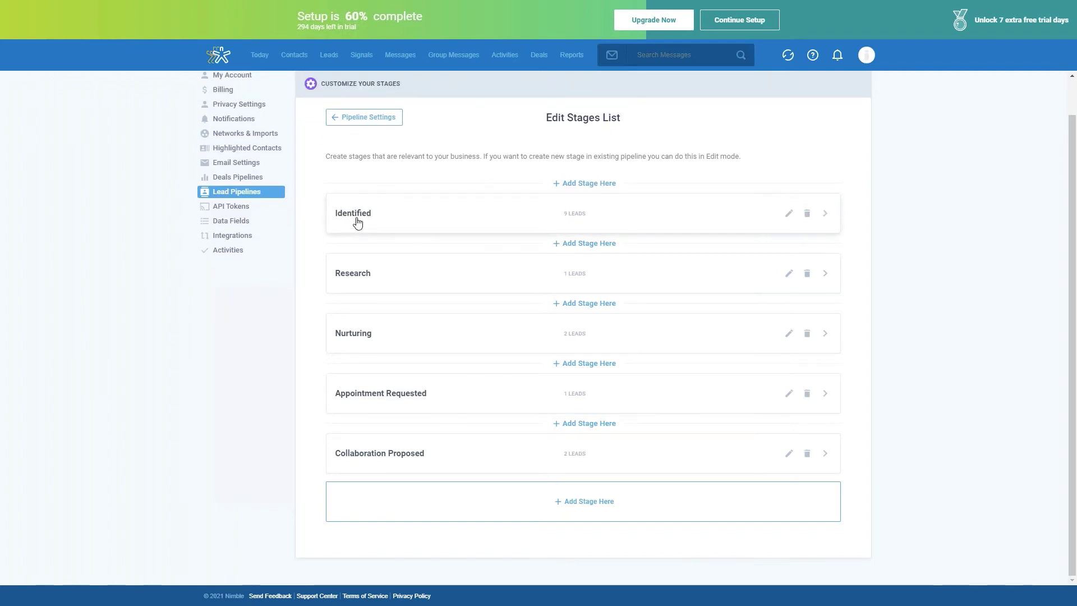
left_click(790, 213)
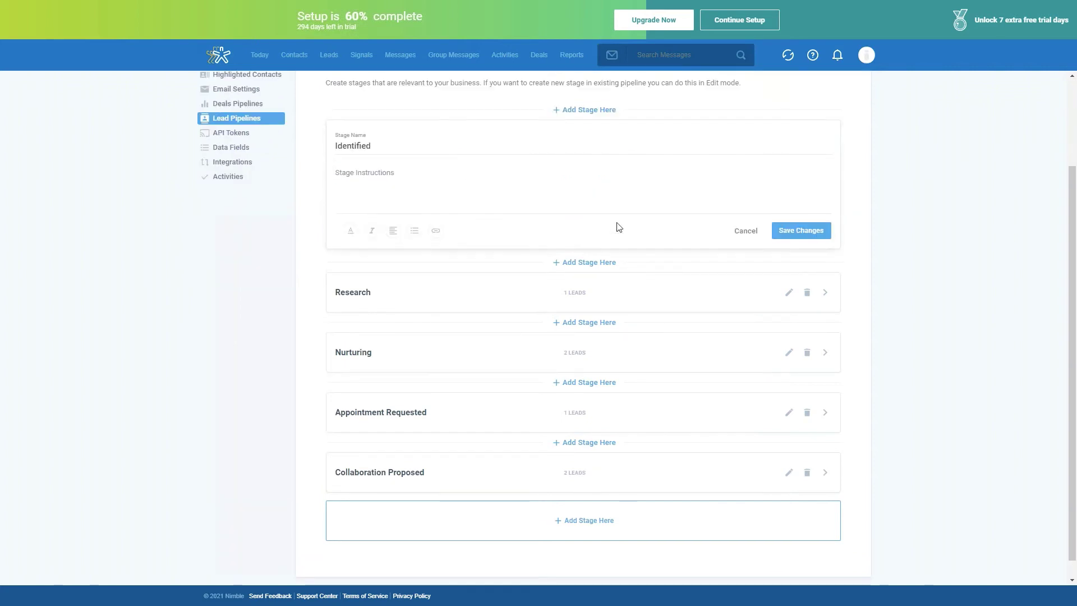
left_click(795, 232)
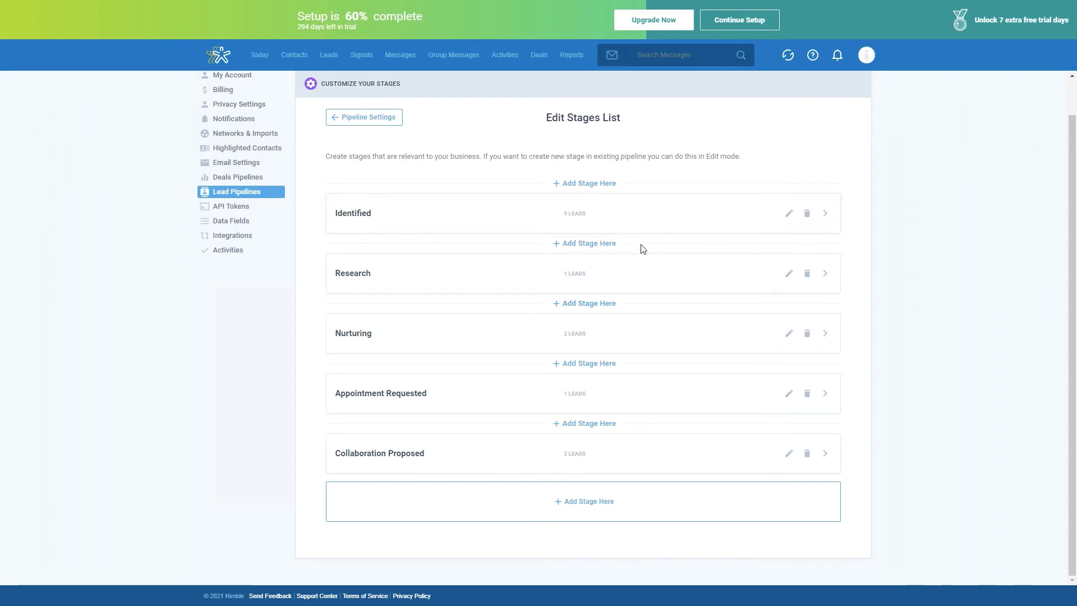
scroll(447, 179, "up", 1)
scroll(372, 154, "down", 1)
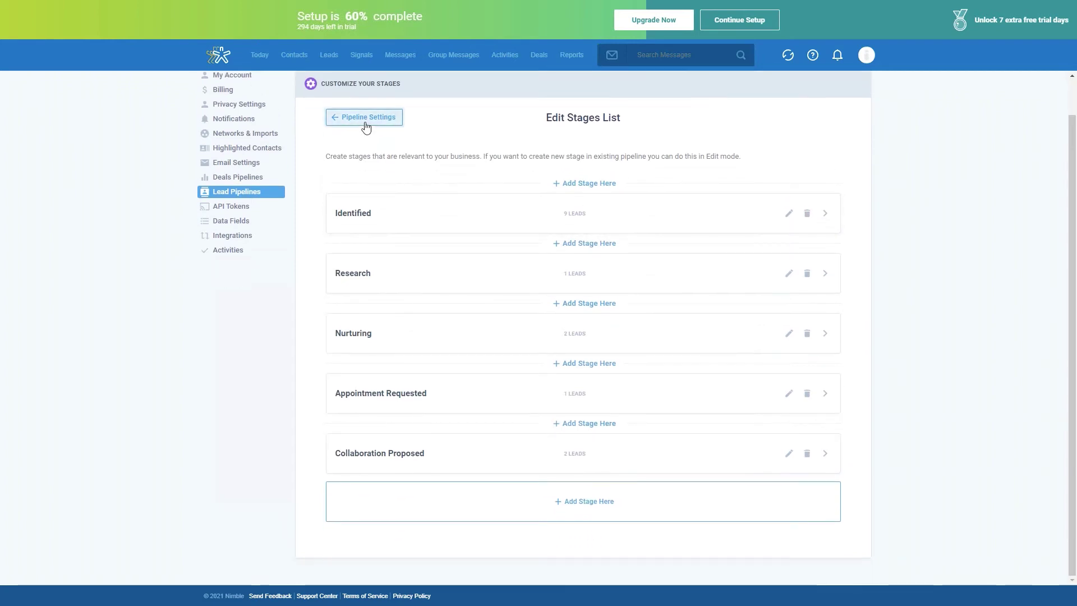
- Return to the Influencer Relationships pipeline settings and review its stages and unsuccessful exit reasons
left_click(367, 123)
scroll(481, 247, "down", 5)
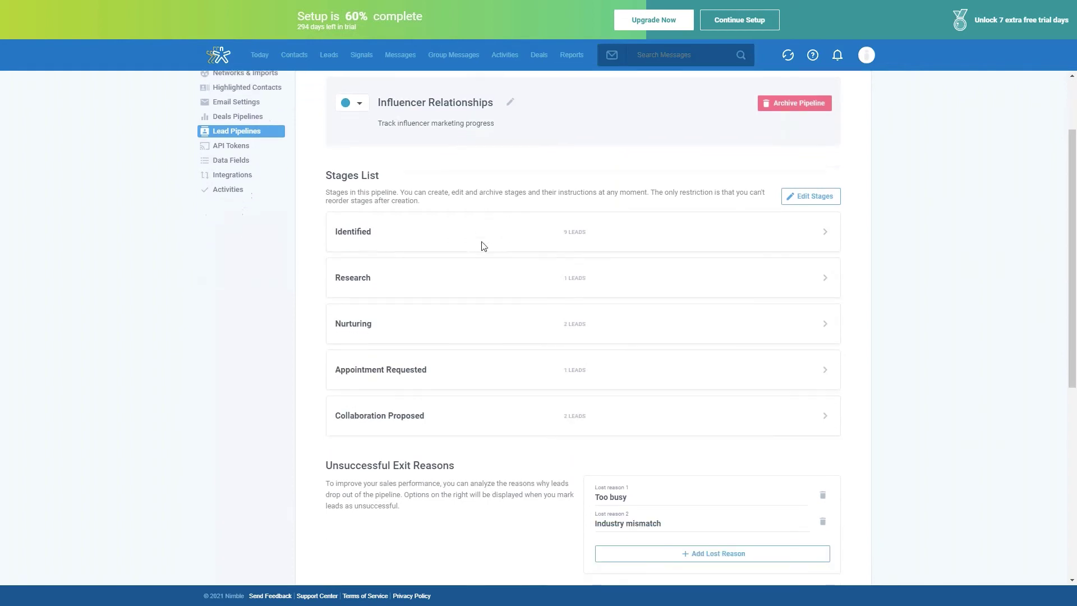
scroll(484, 247, "down", 1)
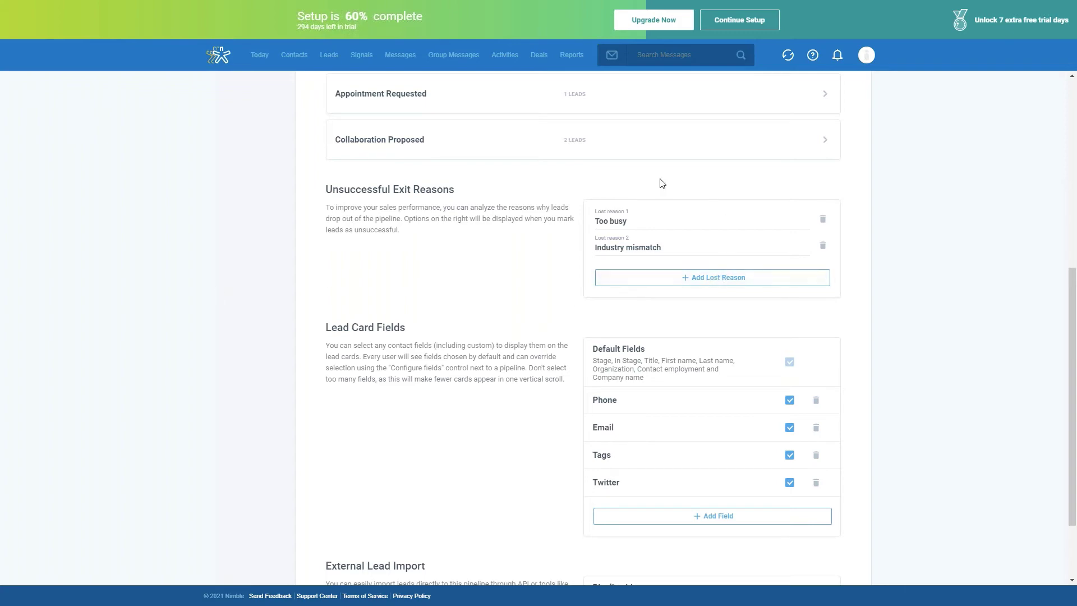
scroll(592, 212, "up", 7)
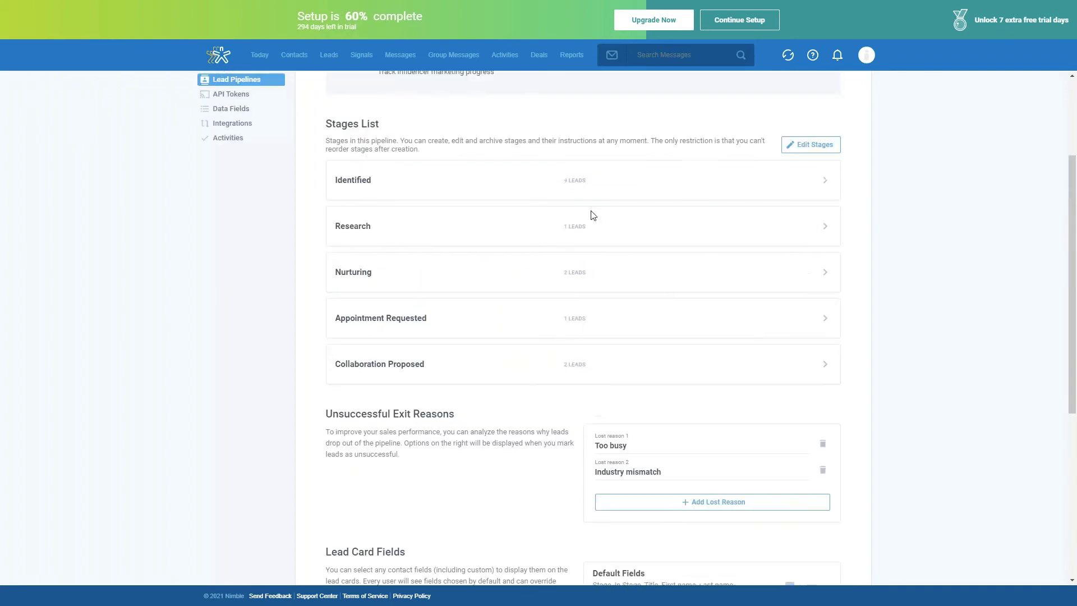
scroll(531, 259, "down", 7)
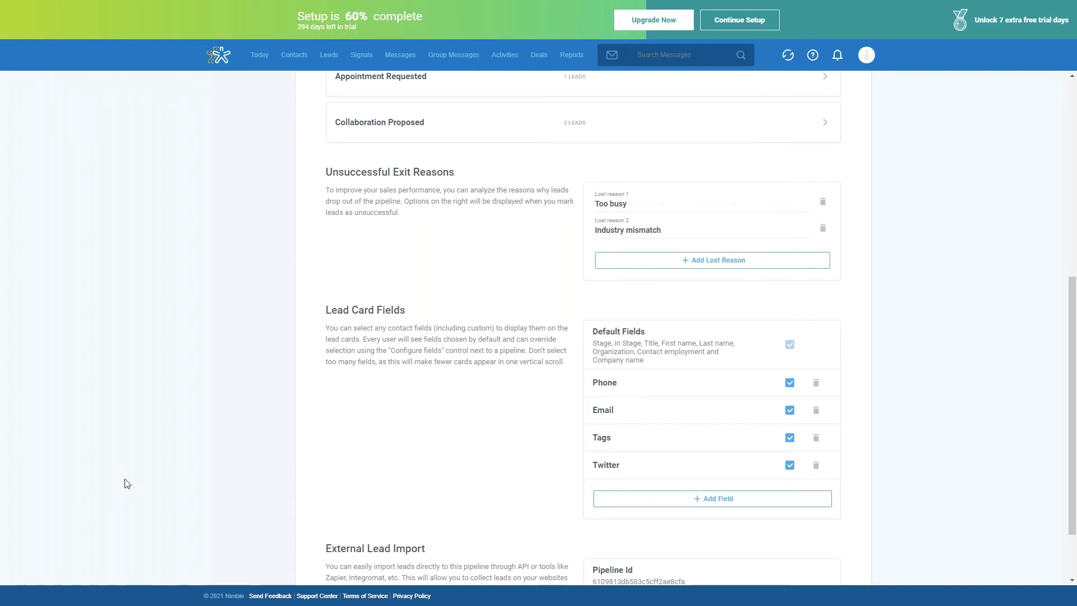
- Review the lead card fields, the field categories available to add, and the external lead import section
scroll(488, 403, "down", 1)
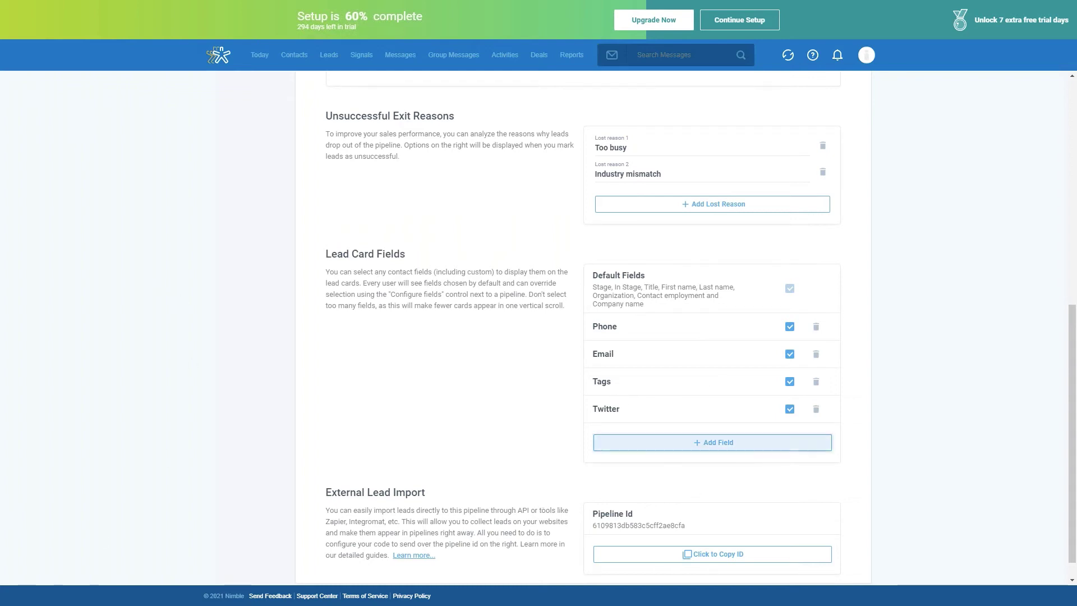
scroll(620, 428, "down", 1)
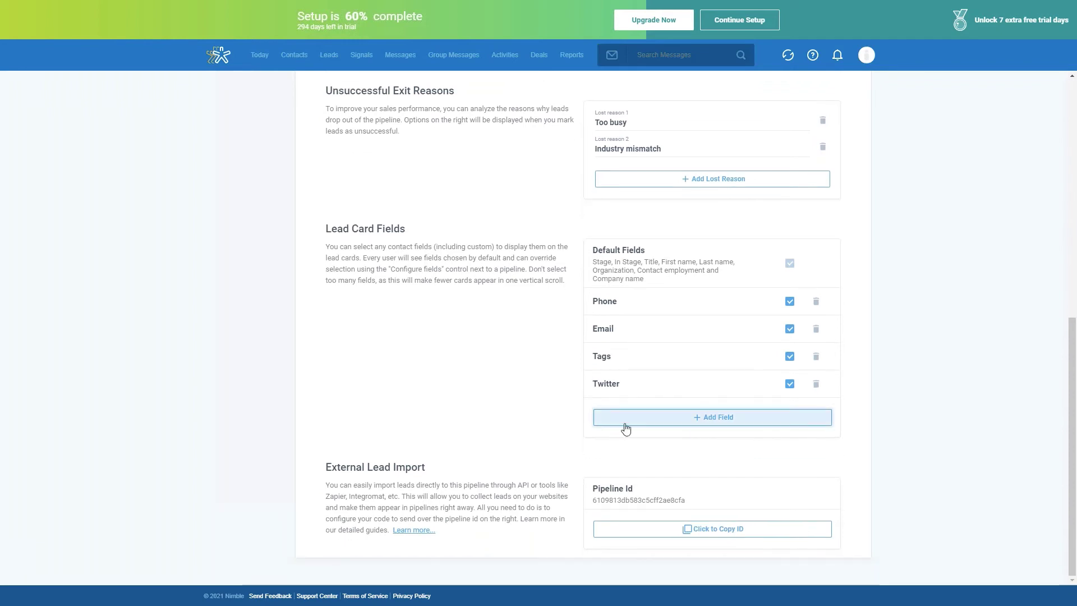
left_click(626, 429)
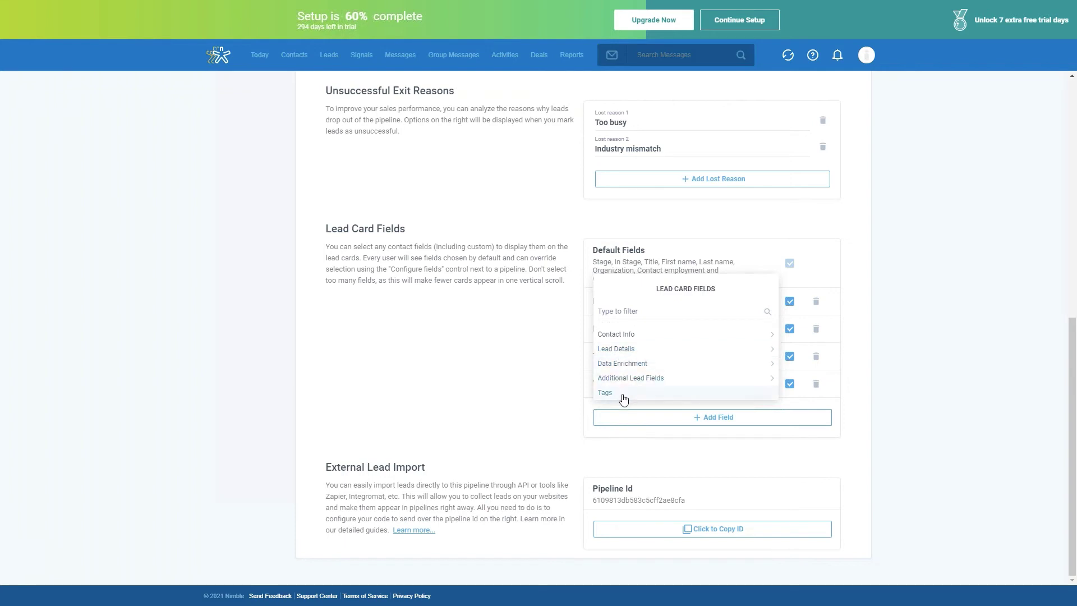
left_click(542, 411)
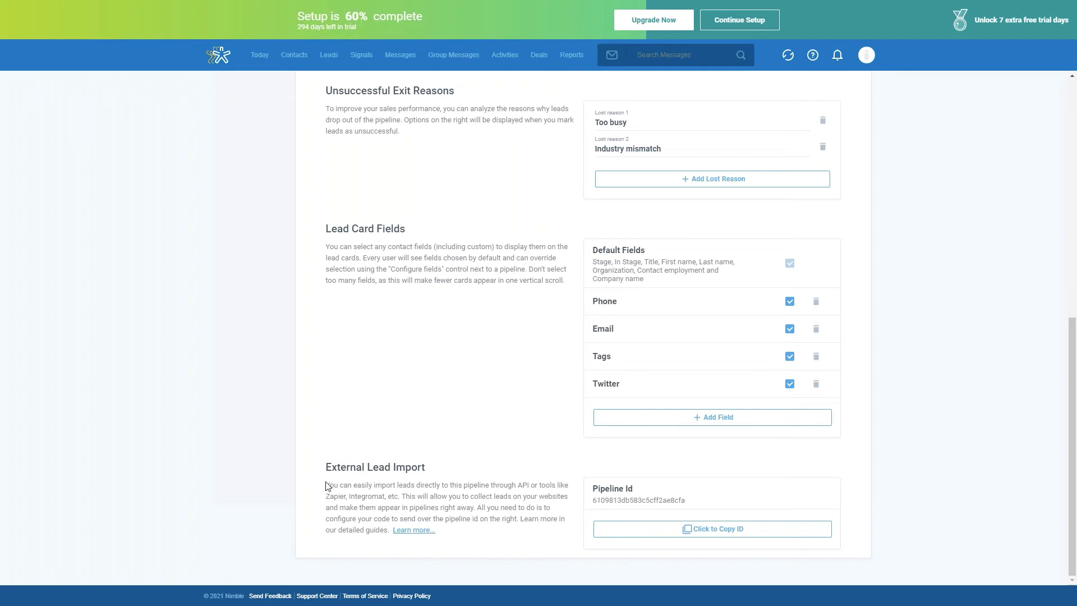
scroll(312, 250, "up", 6)
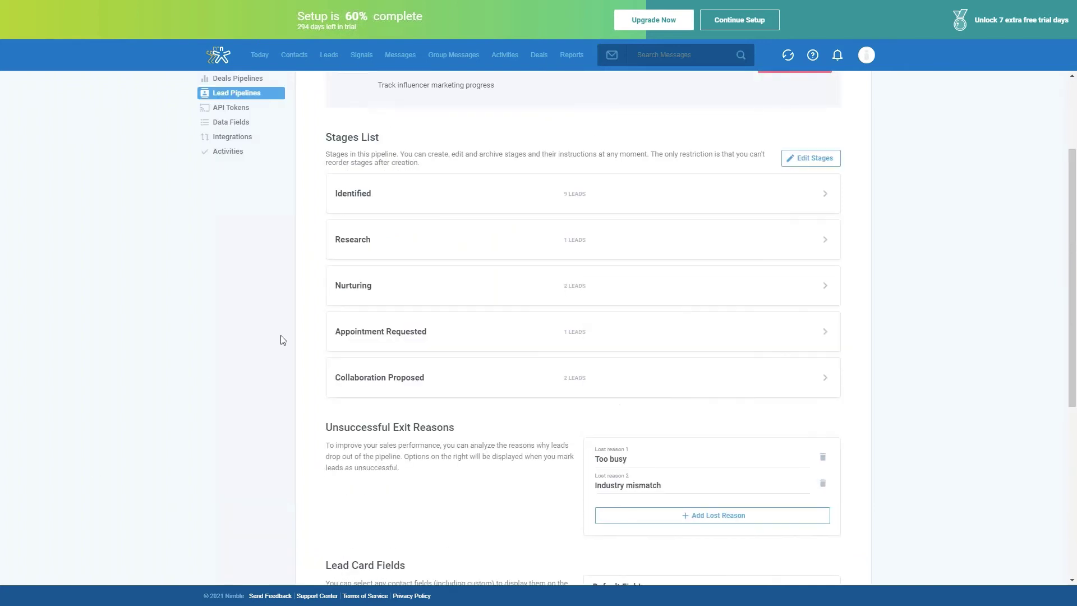
- Go back to the leads and show the New Leads Pipeline as a listing
left_click(328, 55)
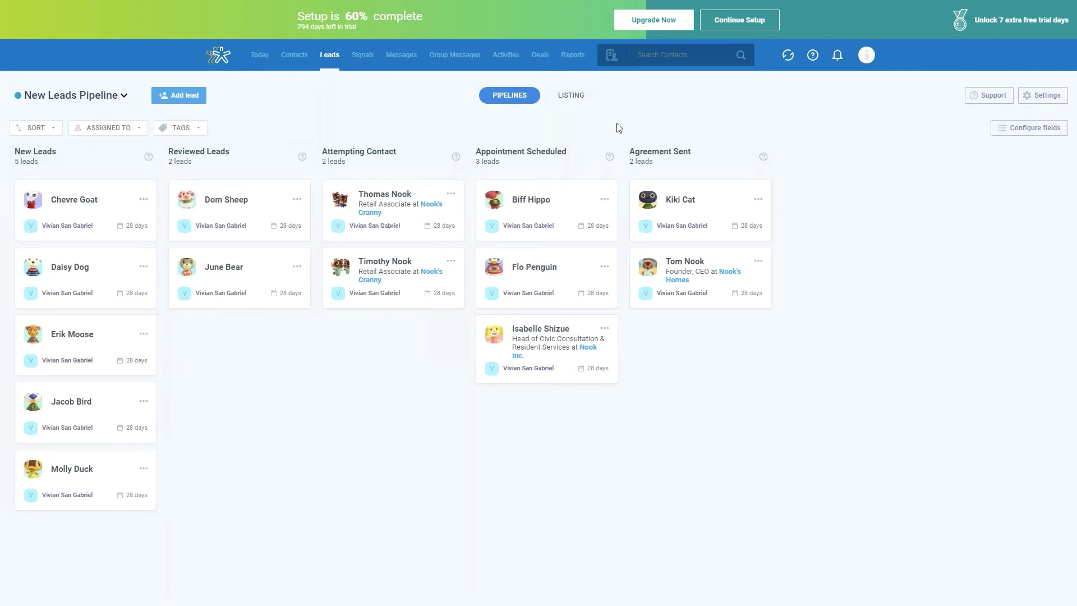
left_click(572, 107)
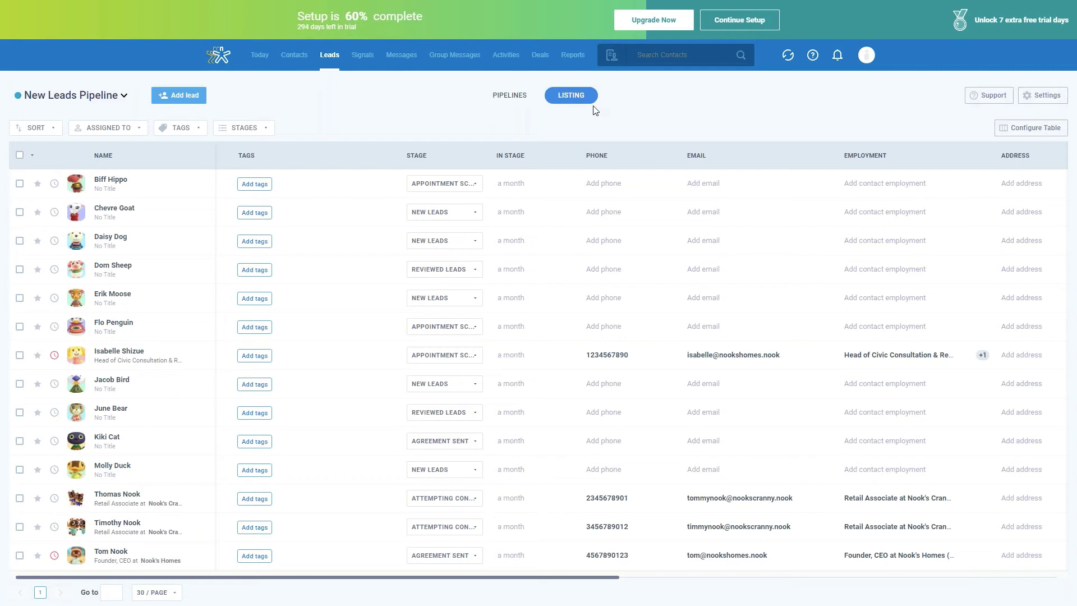
- Open the deals pipeline customization settings, view the entry for adding a deal pipeline, and cancel it
left_click(539, 56)
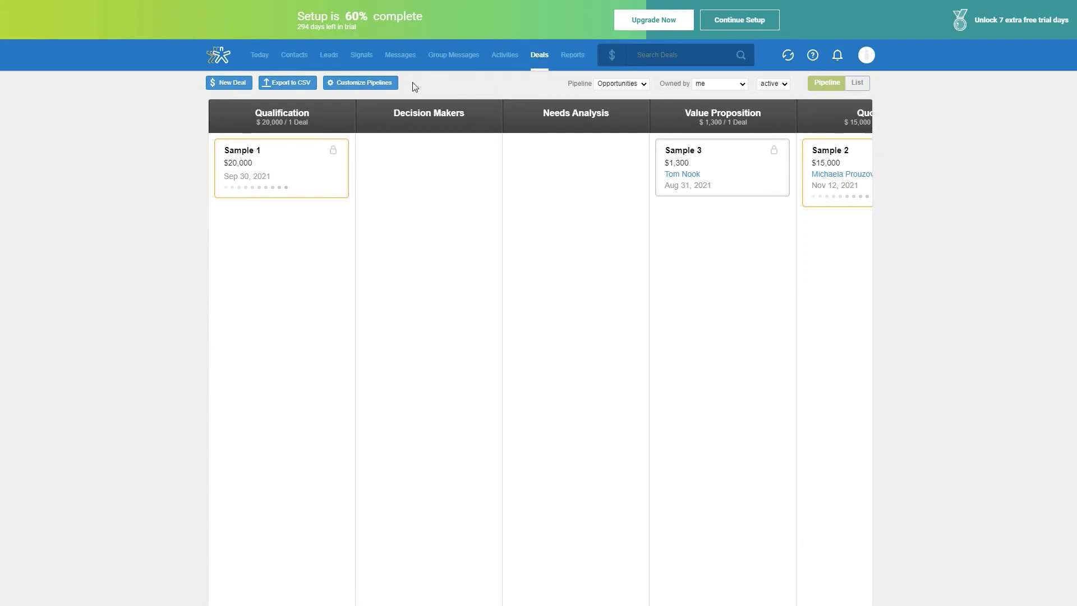
left_click(370, 84)
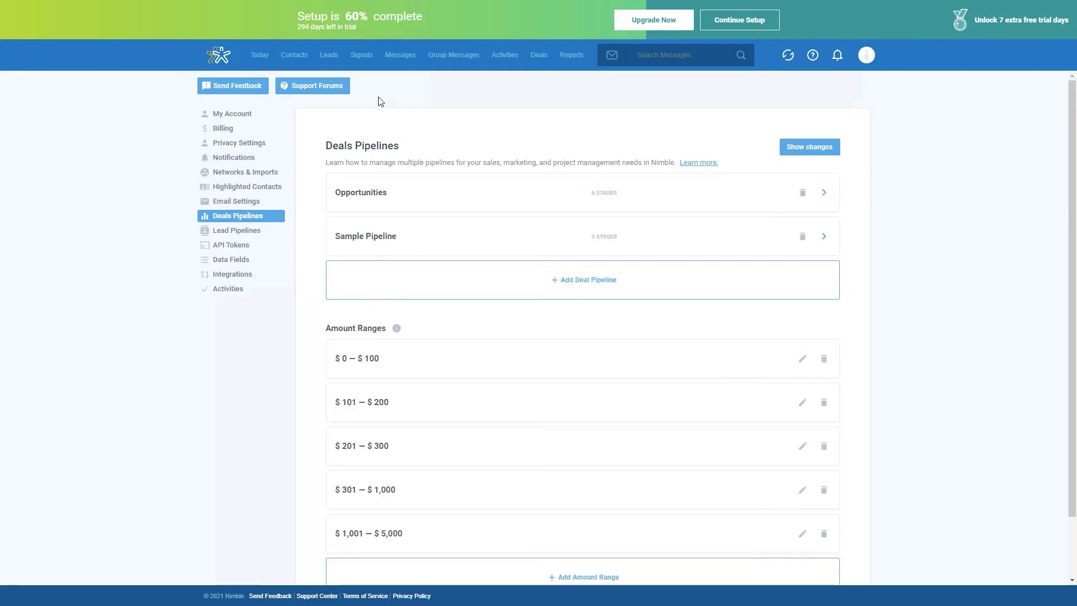
scroll(512, 211, "down", 1)
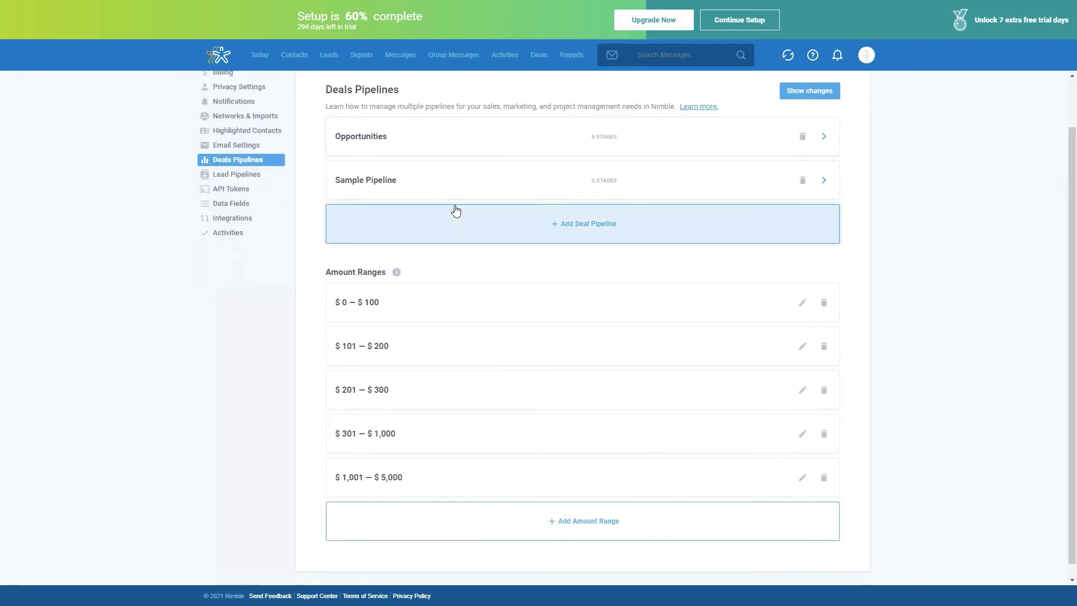
left_click(660, 240)
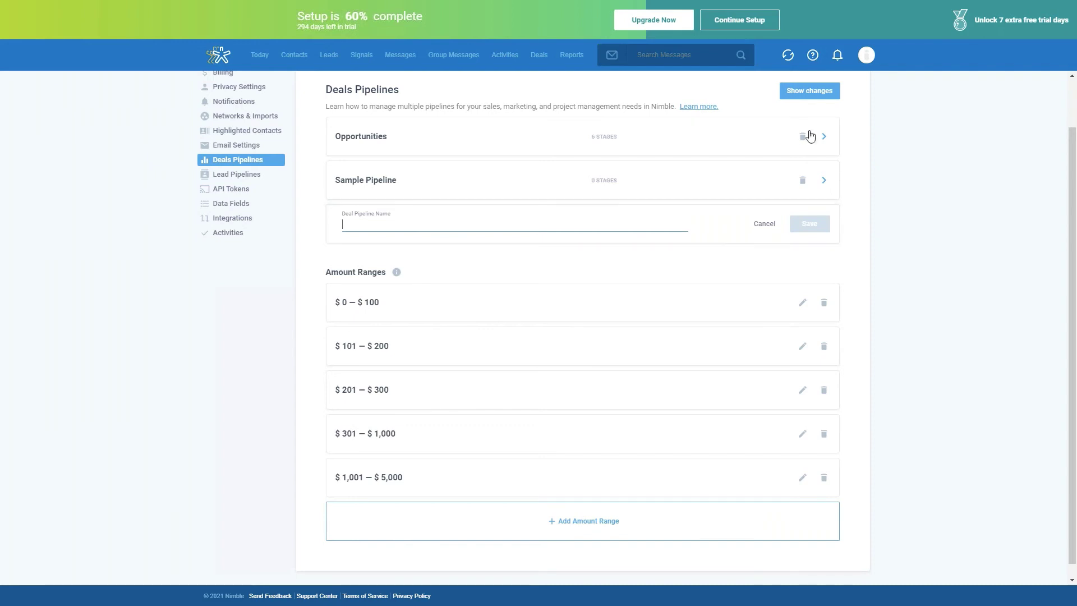
left_click(773, 236)
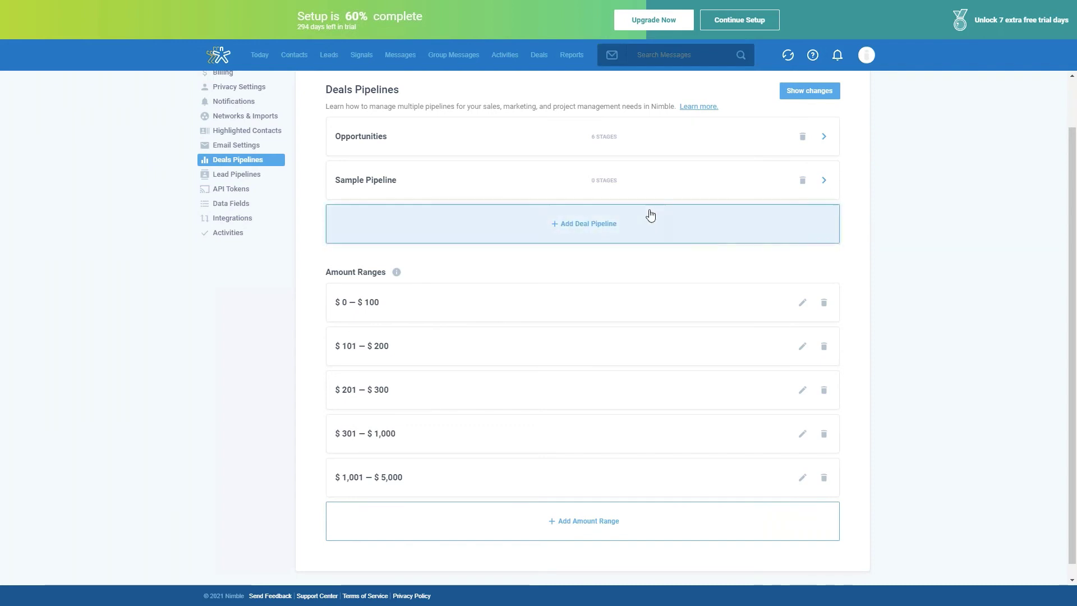
- Set the Qualification stage's limit of days in the Opportunities deal pipeline to 14 and save it
left_click(659, 140)
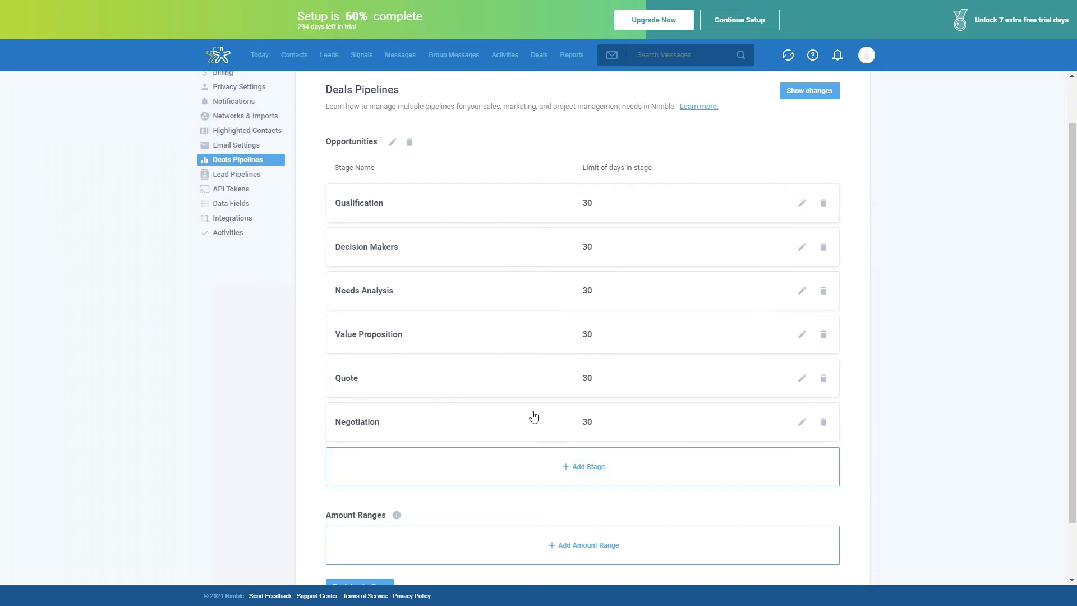
left_click(802, 204)
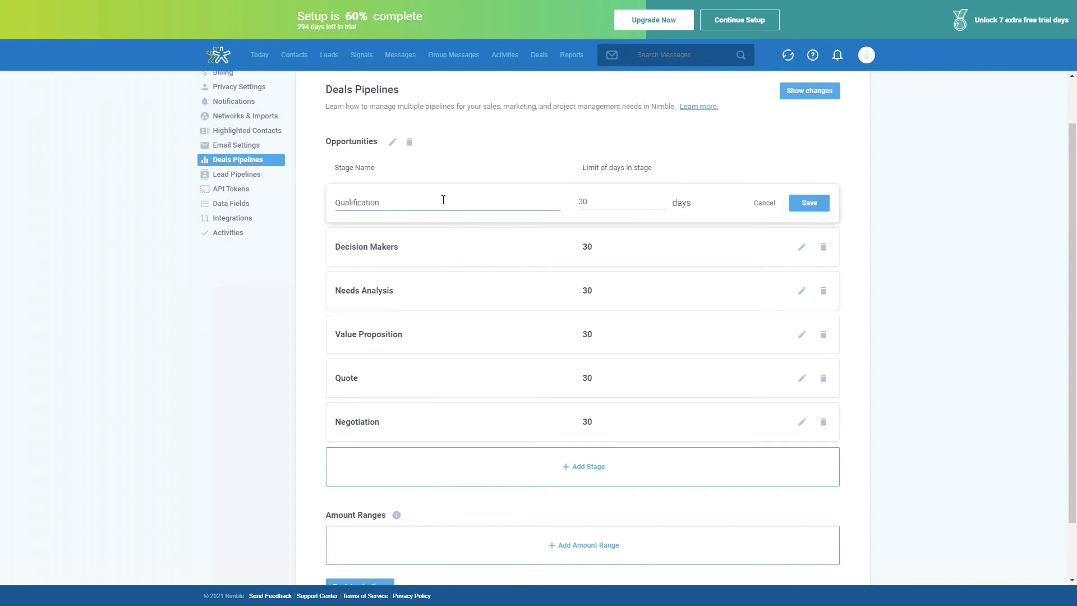
left_click(615, 204)
key("BackSpace")
type("14")
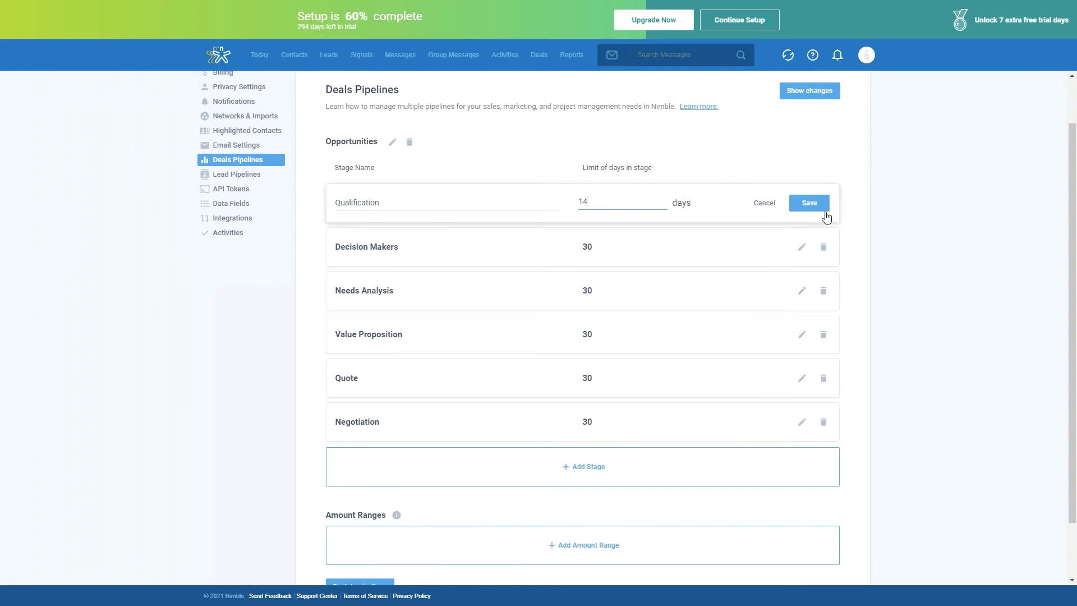
left_click(811, 205)
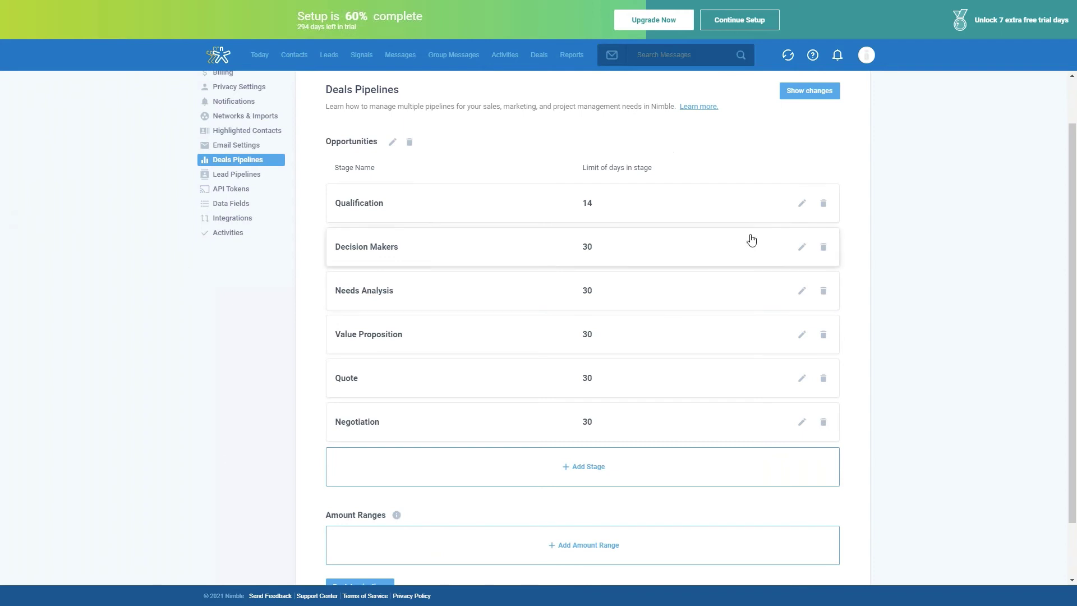
- Look over the Opportunities pipeline's stages and amount ranges, and return to the list of deal pipelines
scroll(750, 240, "down", 1)
scroll(772, 205, "up", 2)
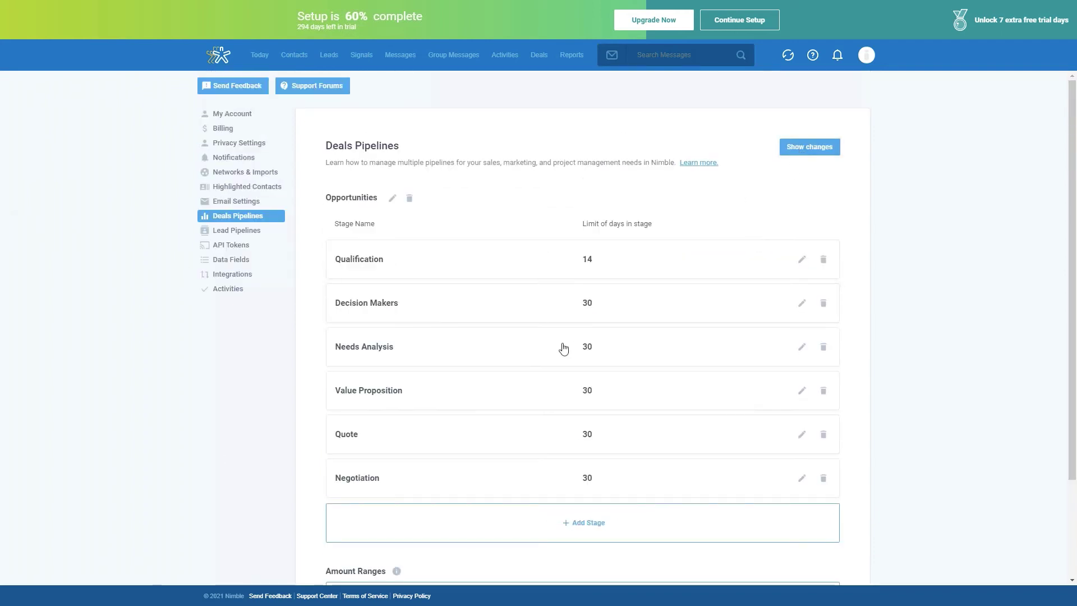
scroll(538, 392, "down", 3)
left_click(364, 520)
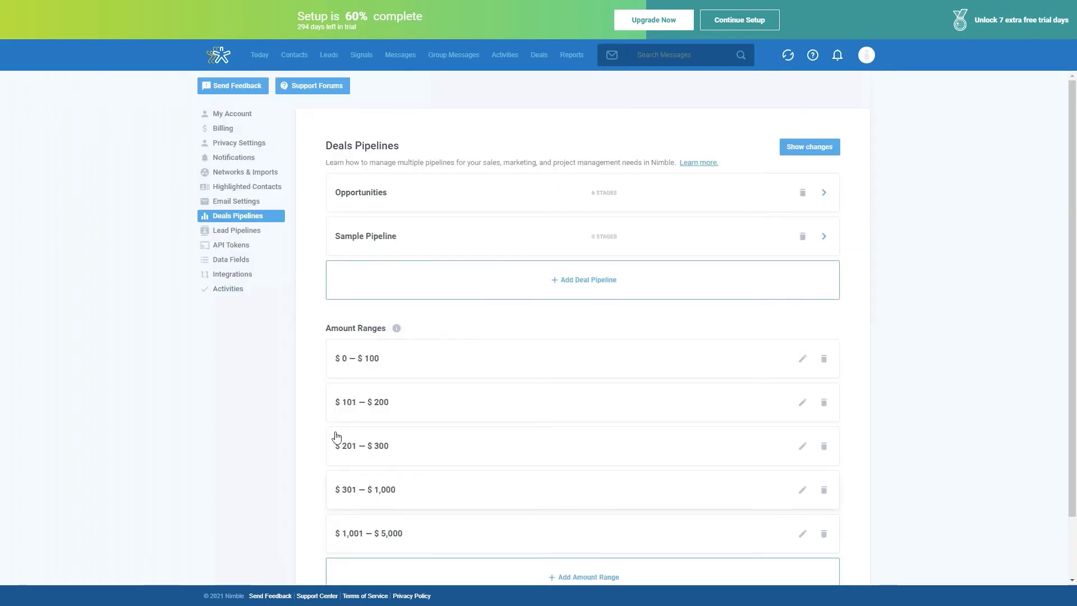
- Go to the deals board, view the fields for creating a new deal, and cancel it
left_click(540, 56)
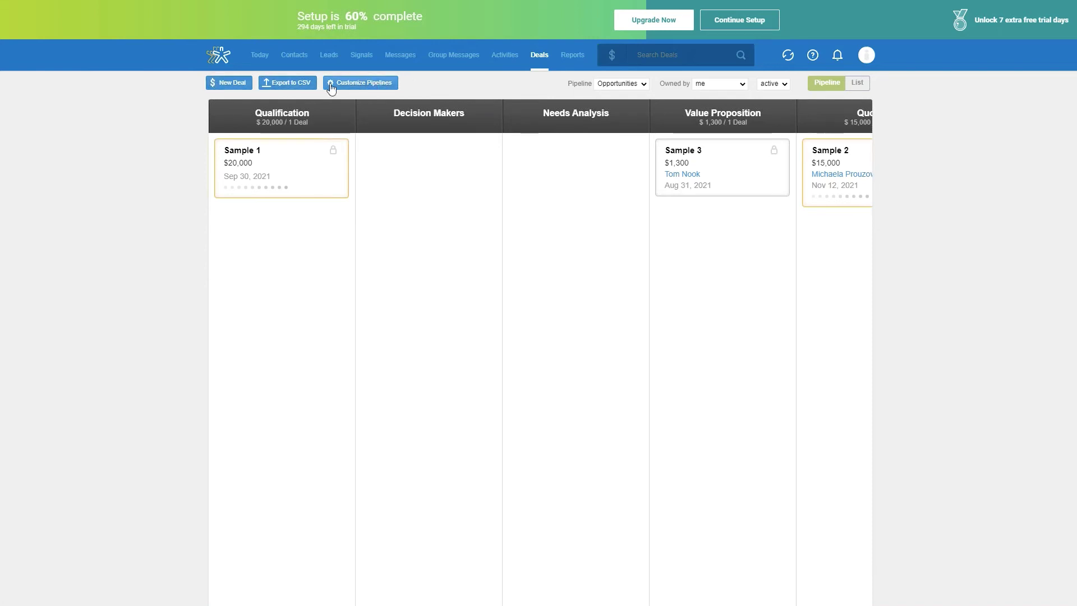
left_click(220, 84)
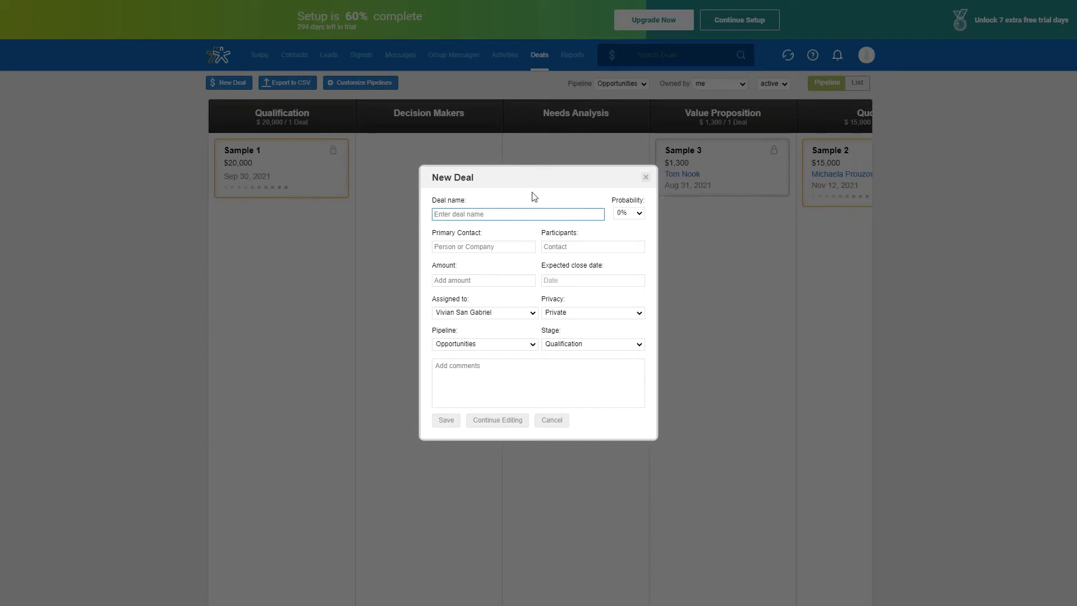
left_click(492, 374)
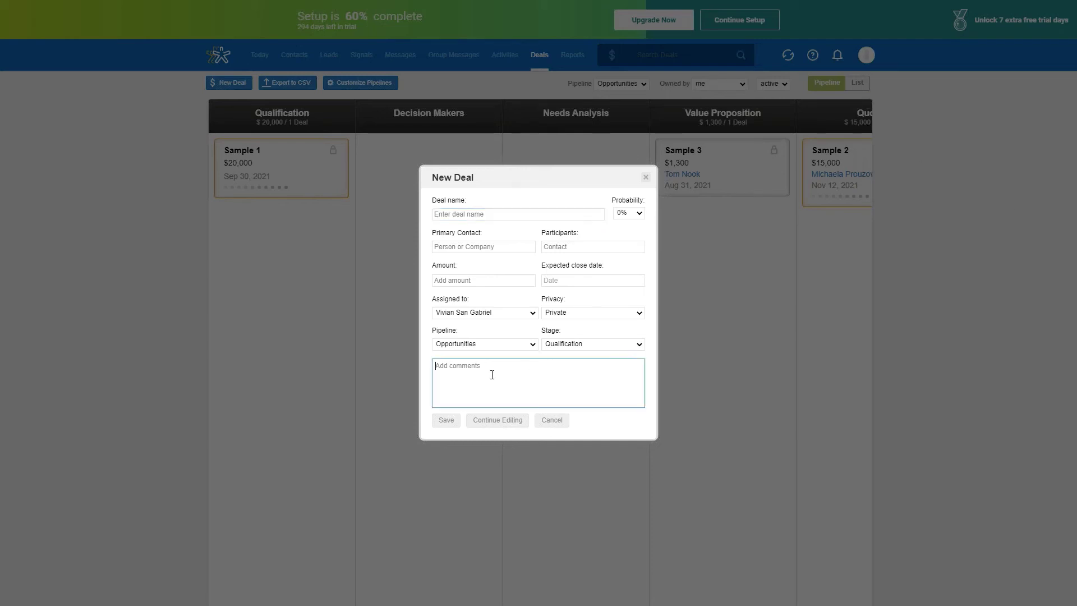
left_click(555, 422)
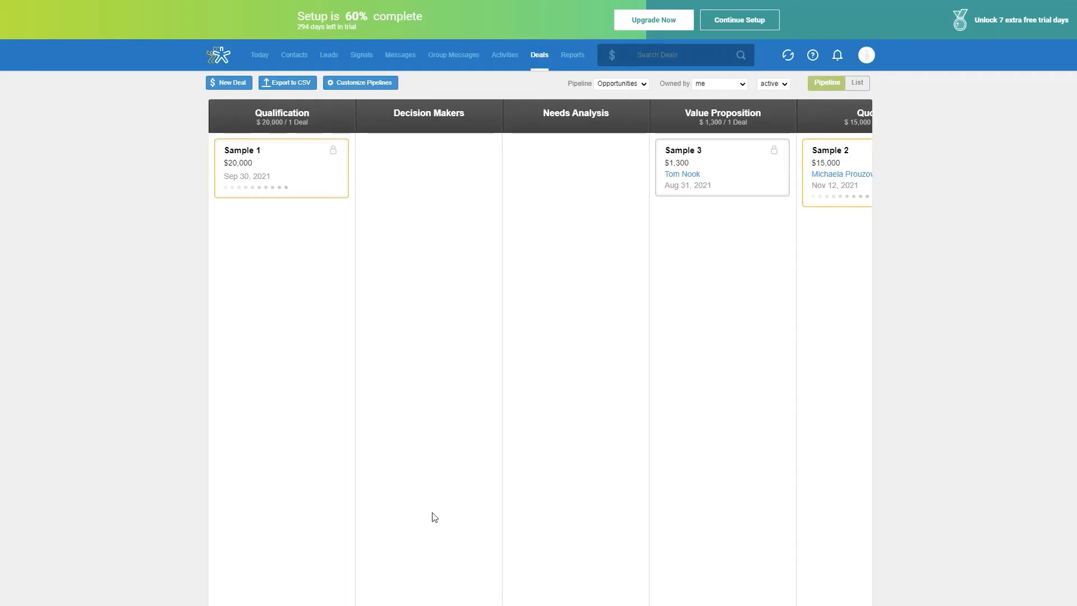
- View the deal export options, including the assignee choices, and cancel the export
left_click(286, 84)
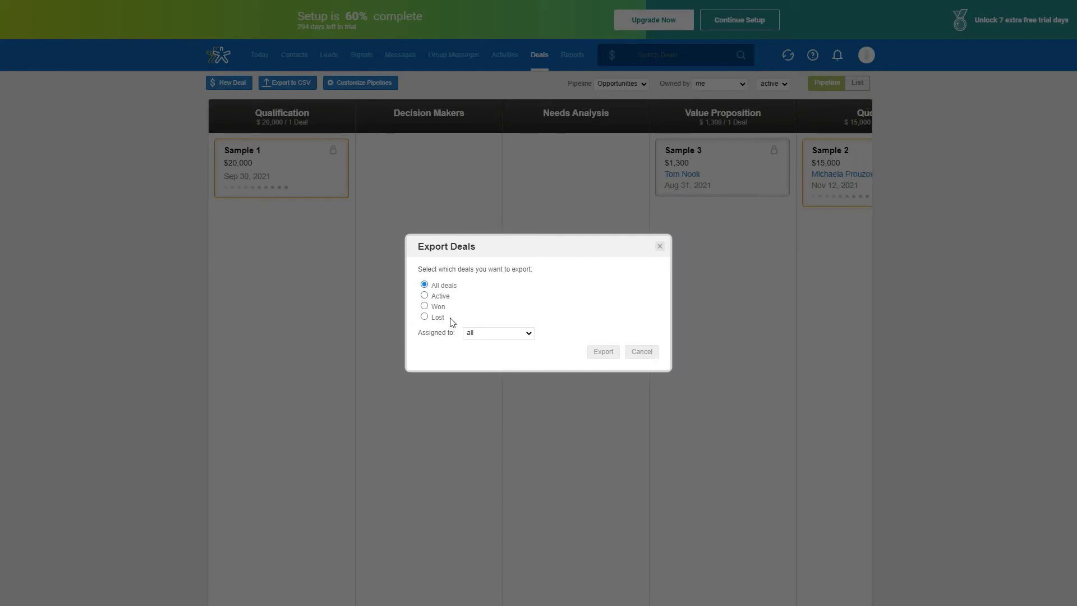
left_click(530, 337)
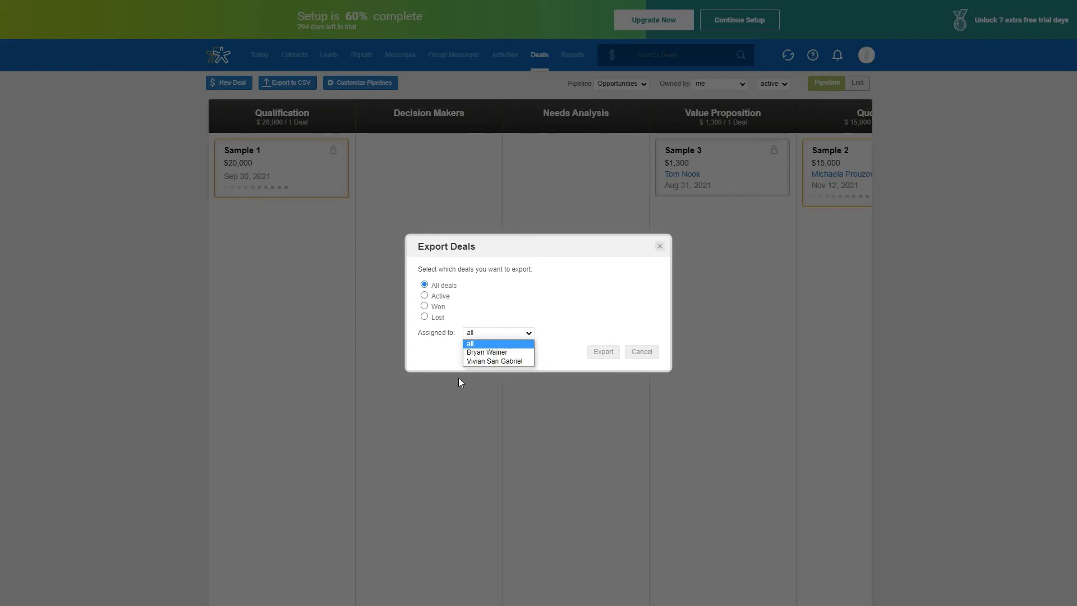
left_click(515, 335)
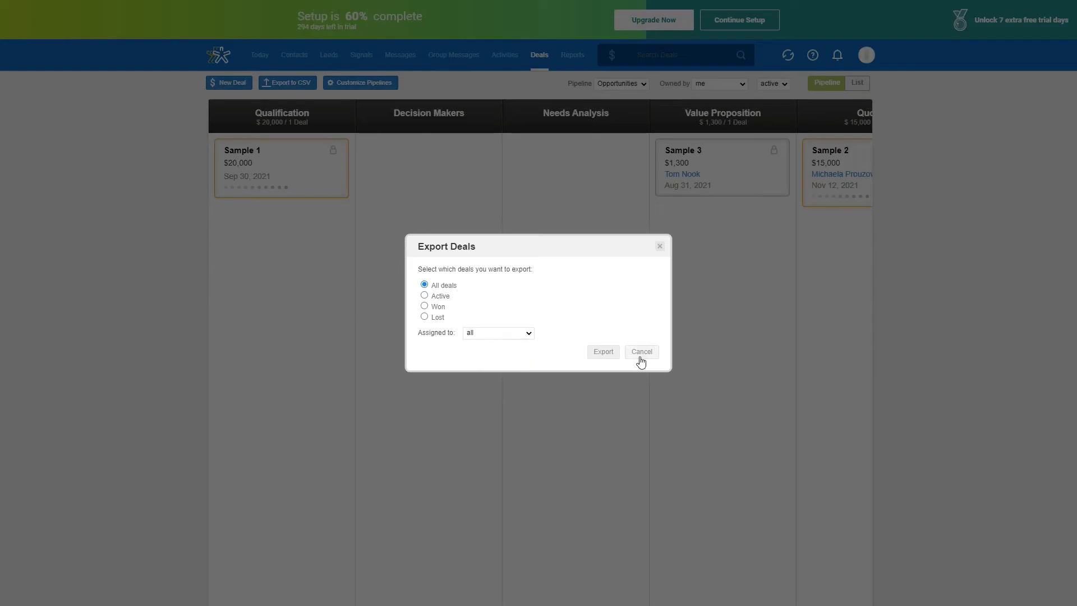
left_click(640, 353)
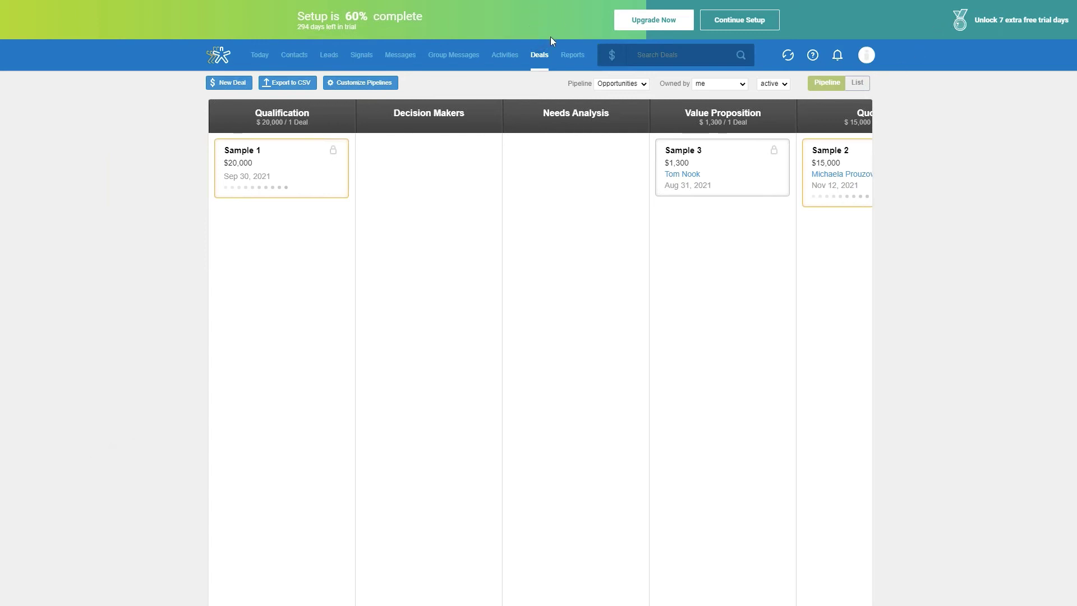
- Look through the deal reports: the Dashboard with its date range picker, Forecasted Deals, and Deals History
left_click(566, 67)
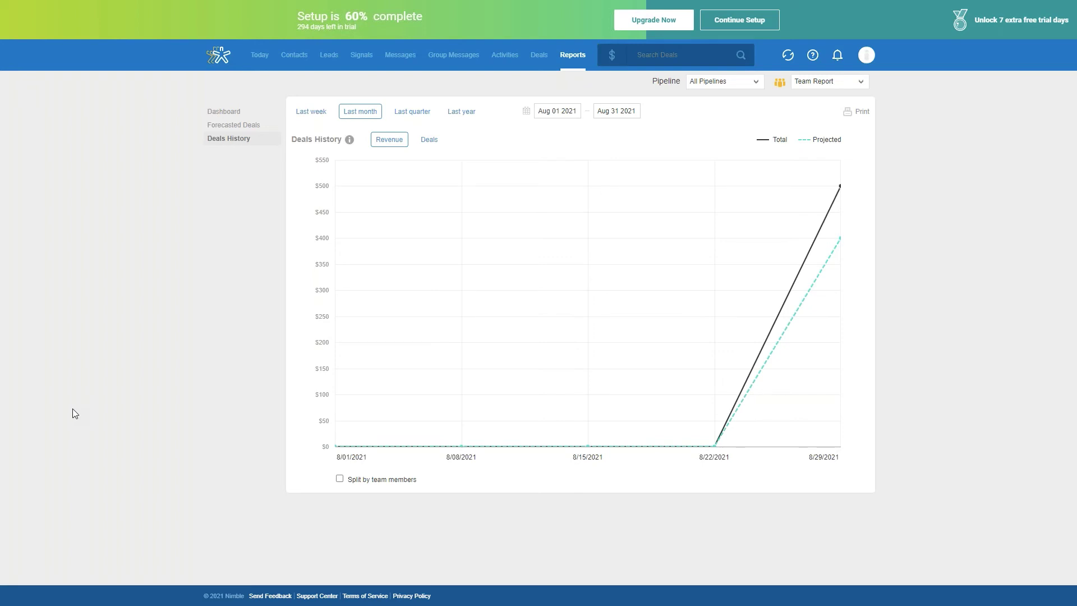
left_click(225, 114)
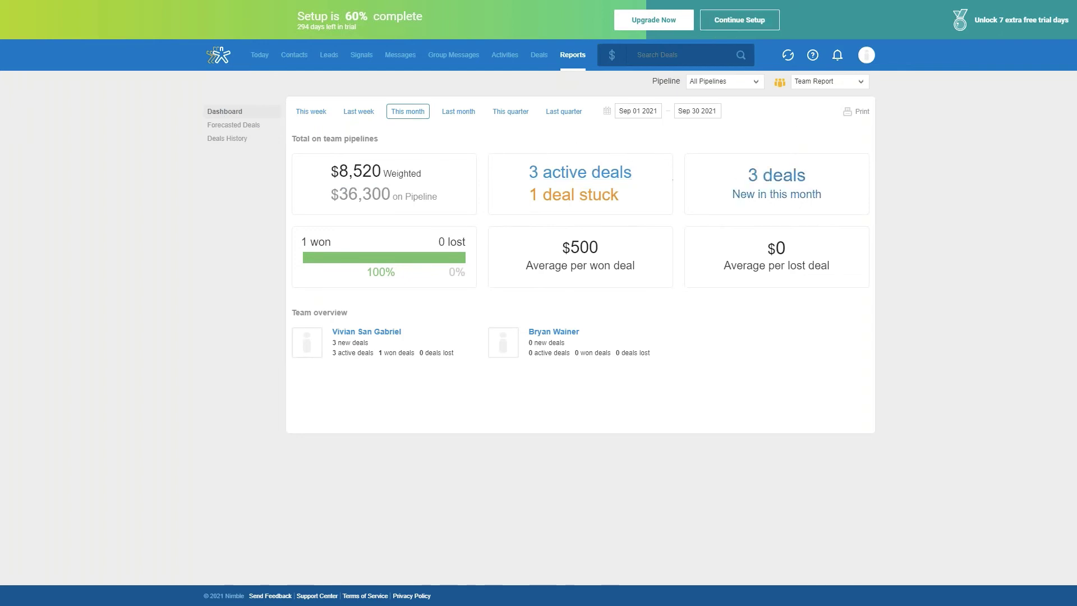
left_click(609, 116)
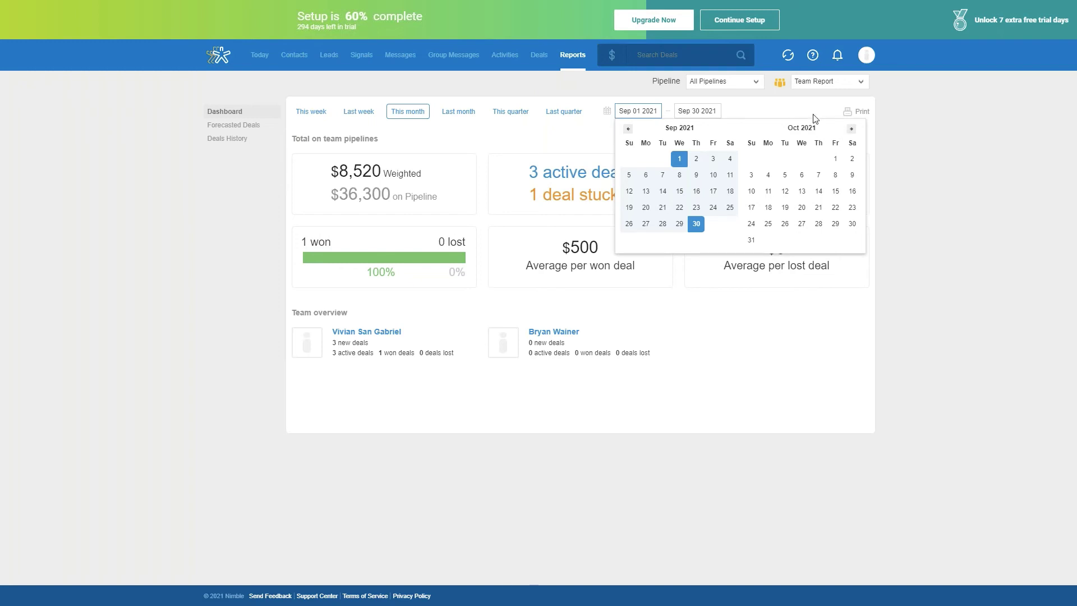
left_click(753, 112)
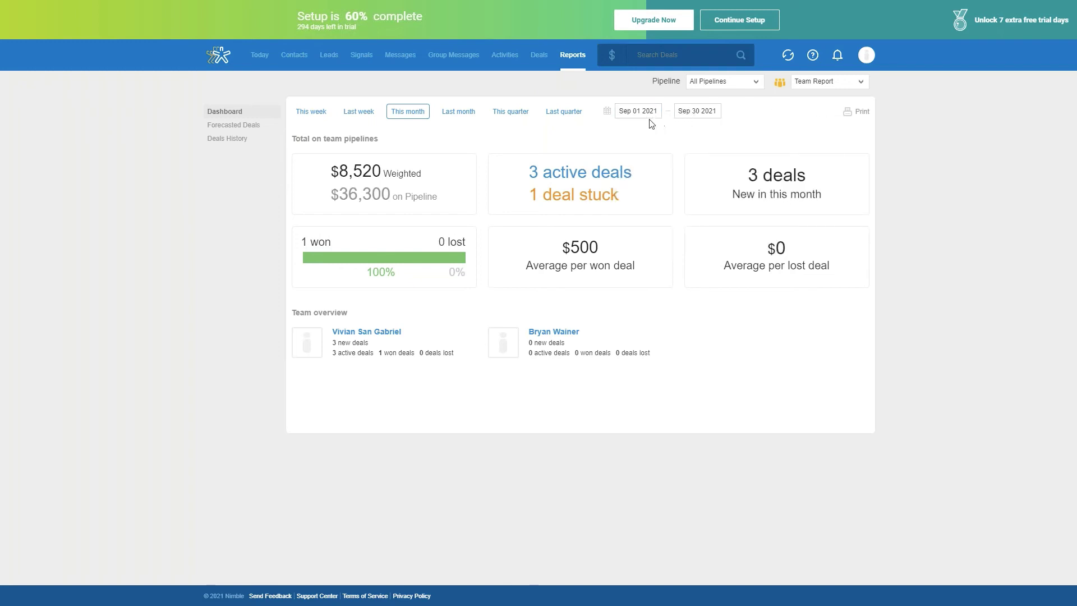
left_click(239, 125)
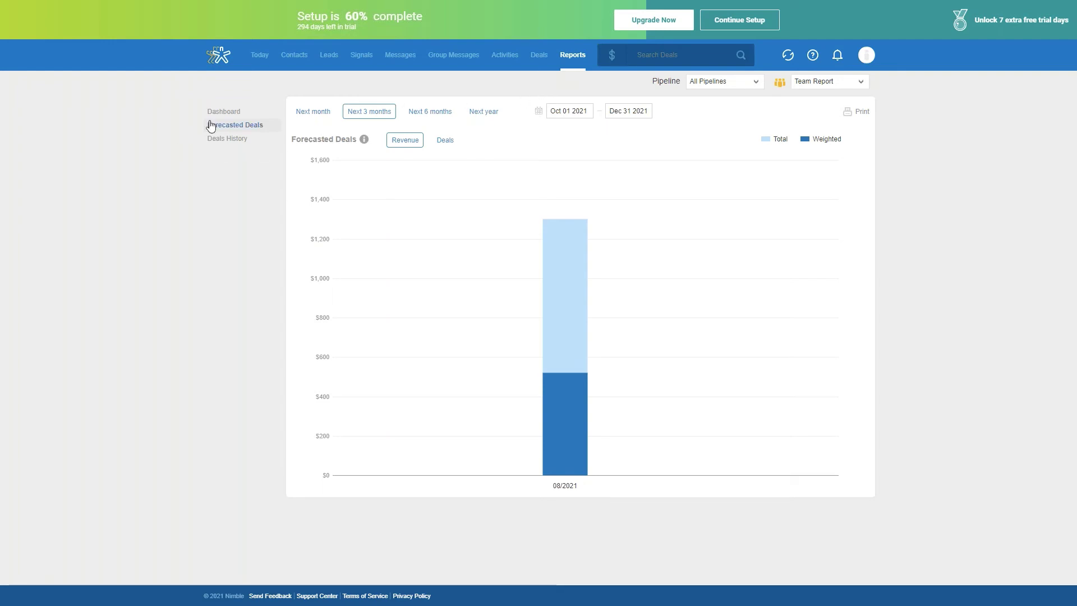
left_click(249, 144)
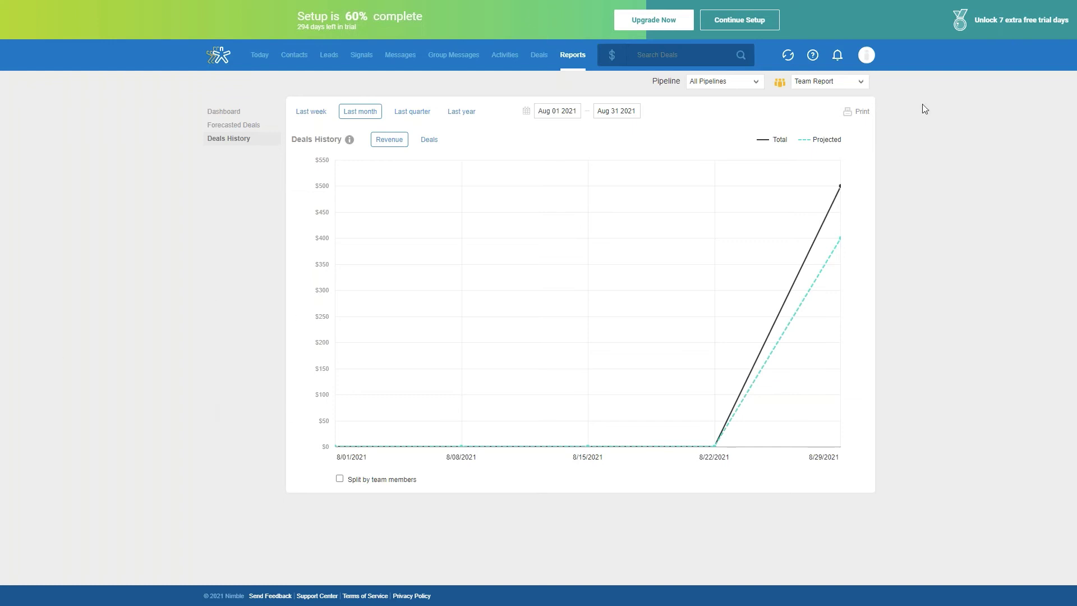
- Exit full screen, switch to LinkedIn, move its browser tab to the first position, and open the Nimble extension there
key("F11")
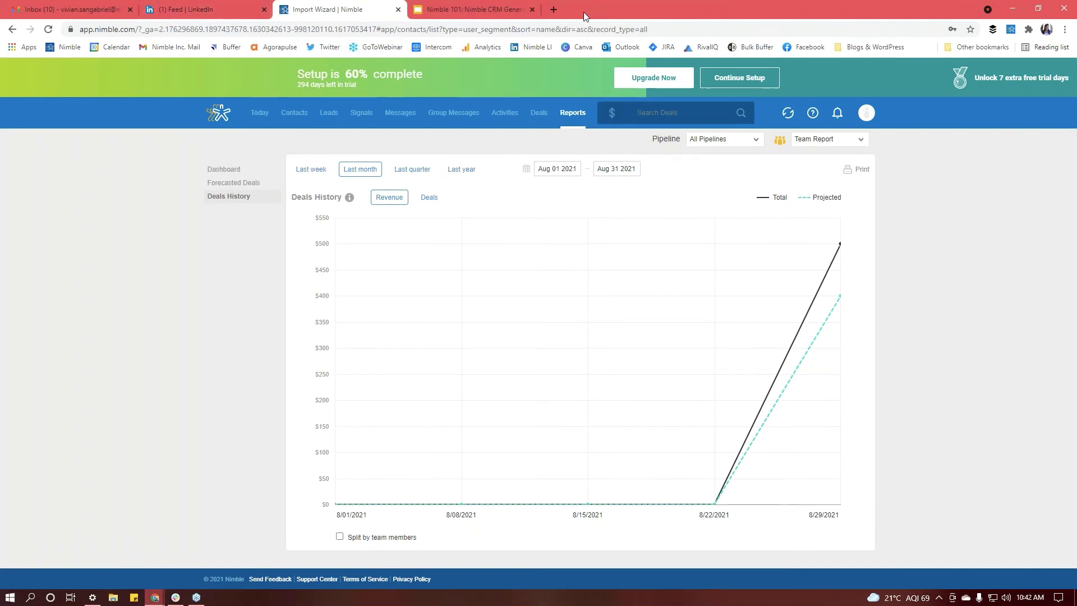
left_click(238, 16)
left_click_drag(236, 15, 95, 17)
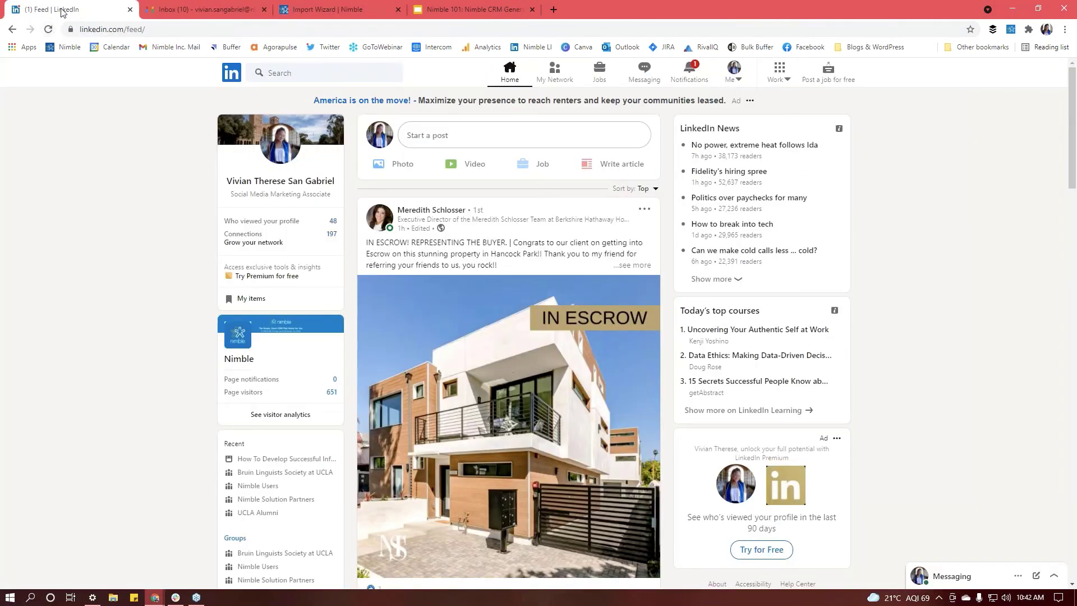
left_click(1012, 29)
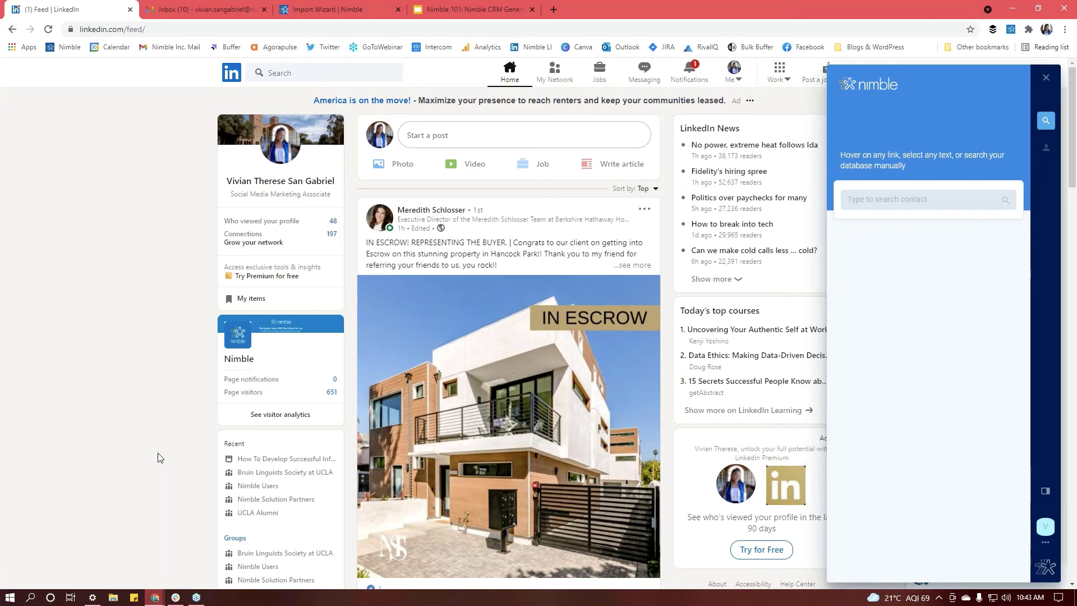
- Look up the author of the "In Escrow" post in the Nimble extension, from the feed and from the name on their LinkedIn profile
scroll(159, 457, "down", 1)
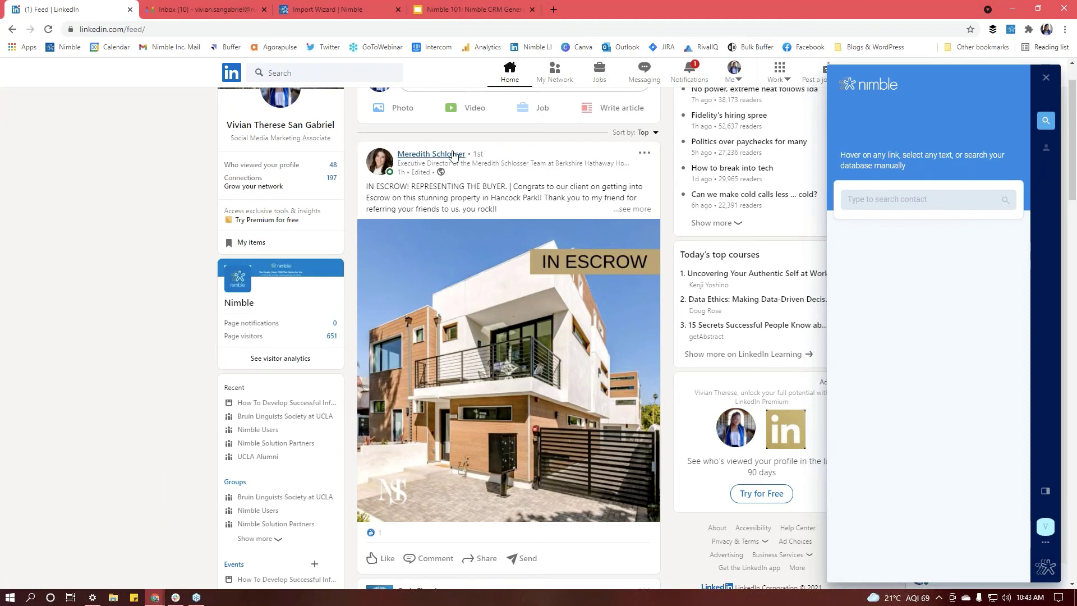
mouse_move(443, 156)
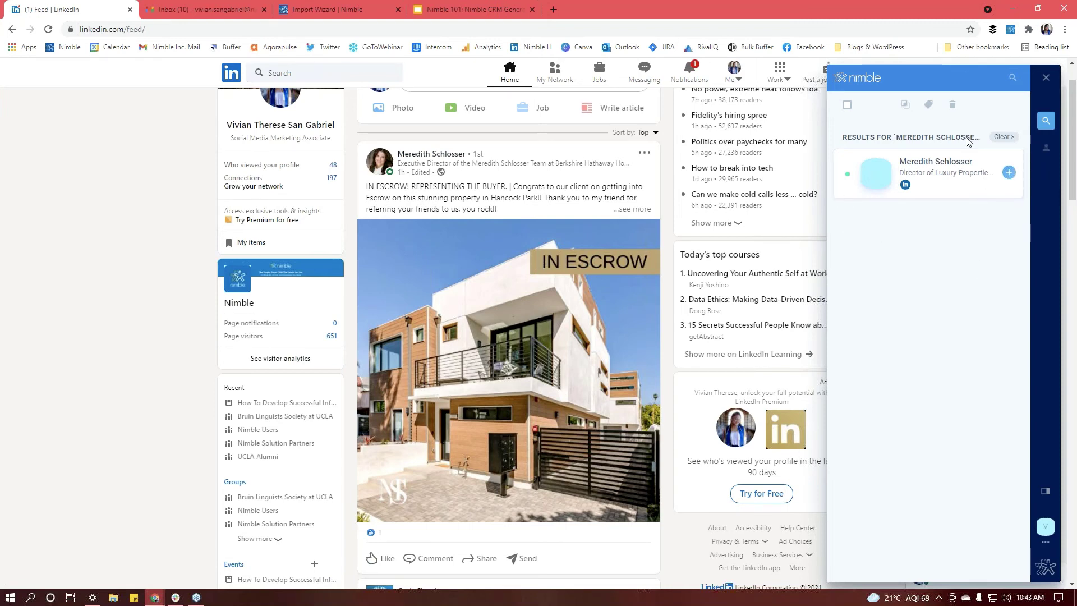
left_click(997, 137)
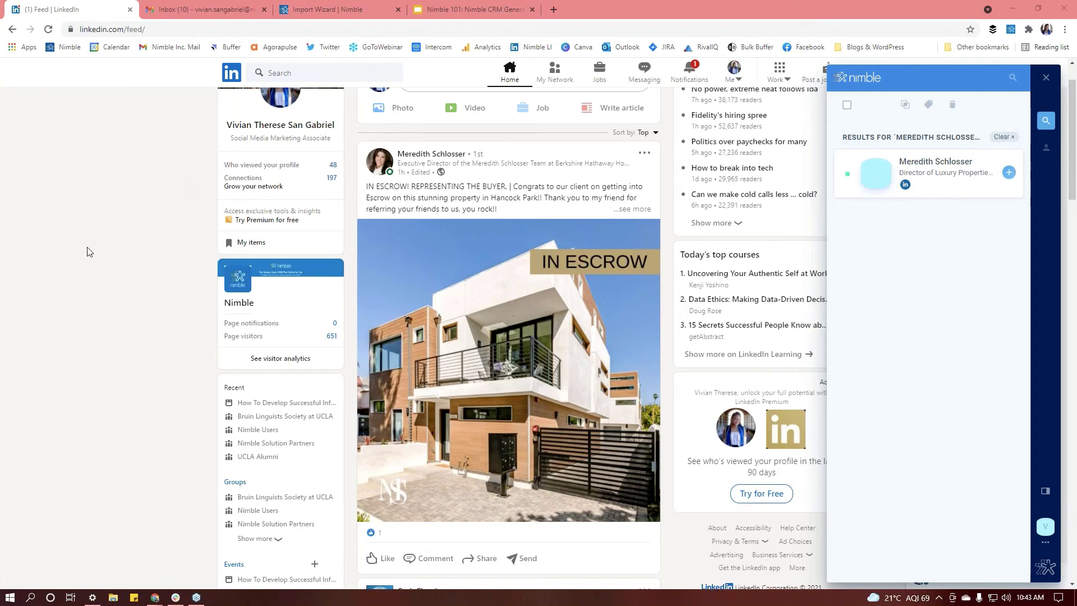
left_click(450, 159)
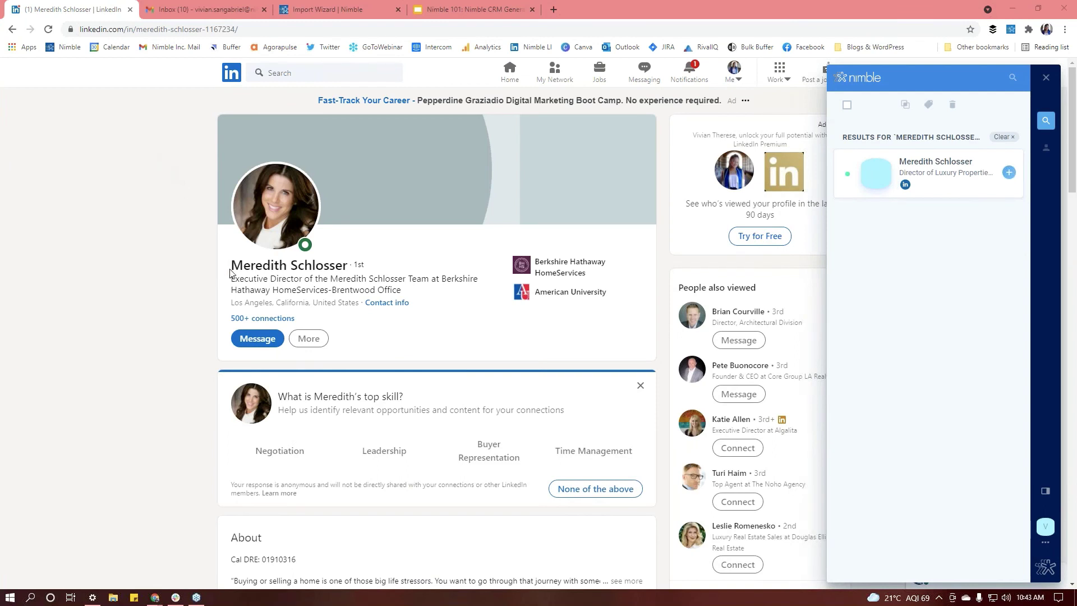
left_click_drag(234, 265, 348, 265)
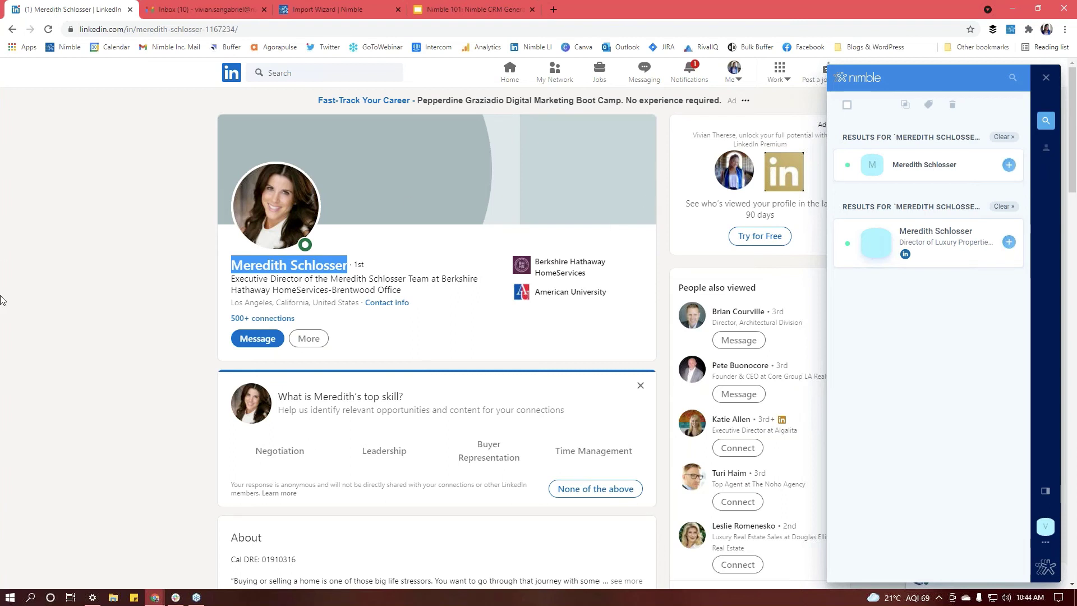
- Switch to Gmail, open the Nimble extension, and look up the sender of the TSV Dashboard Ready email
left_click(177, 7)
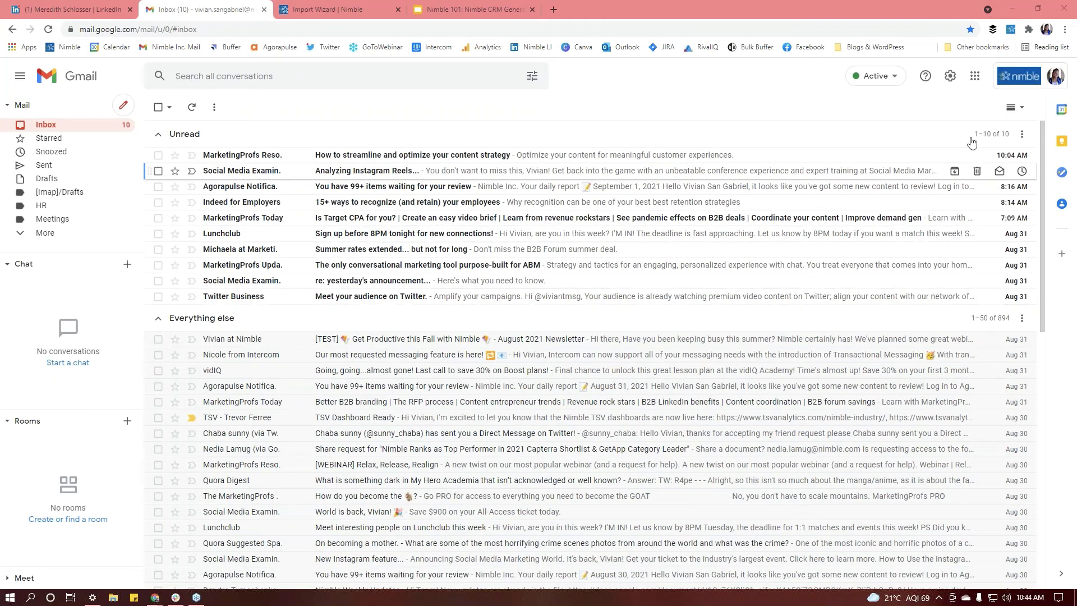
left_click(1011, 29)
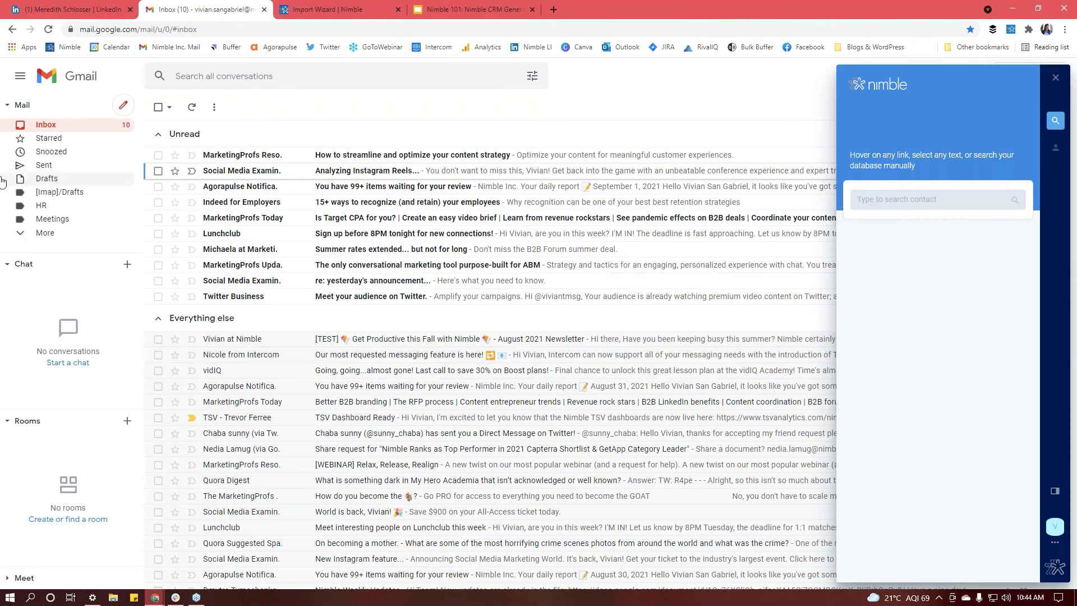
scroll(288, 271, "down", 2)
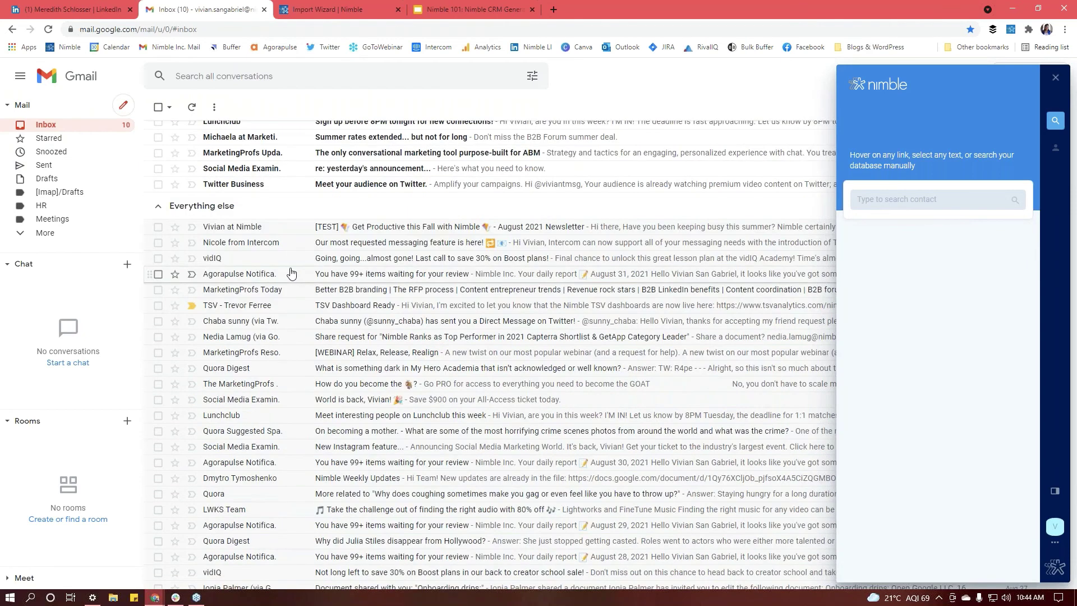
scroll(297, 300, "down", 1)
left_click(286, 251)
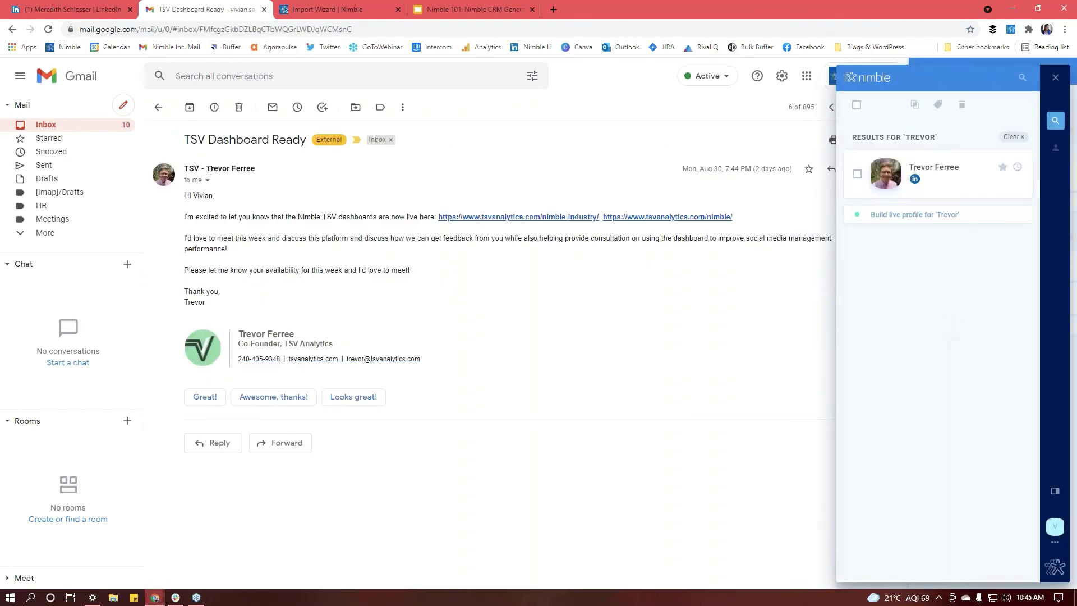
mouse_move(210, 171)
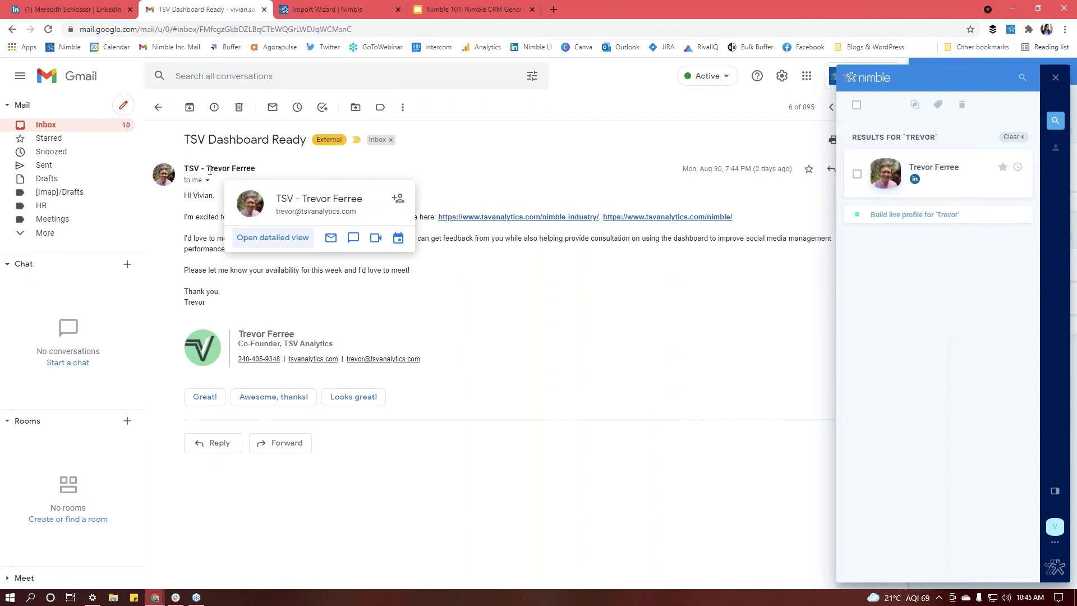
- Open the email sender's contact record in the Nimble extension and review its actions, opportunities and past activities
left_click(943, 182)
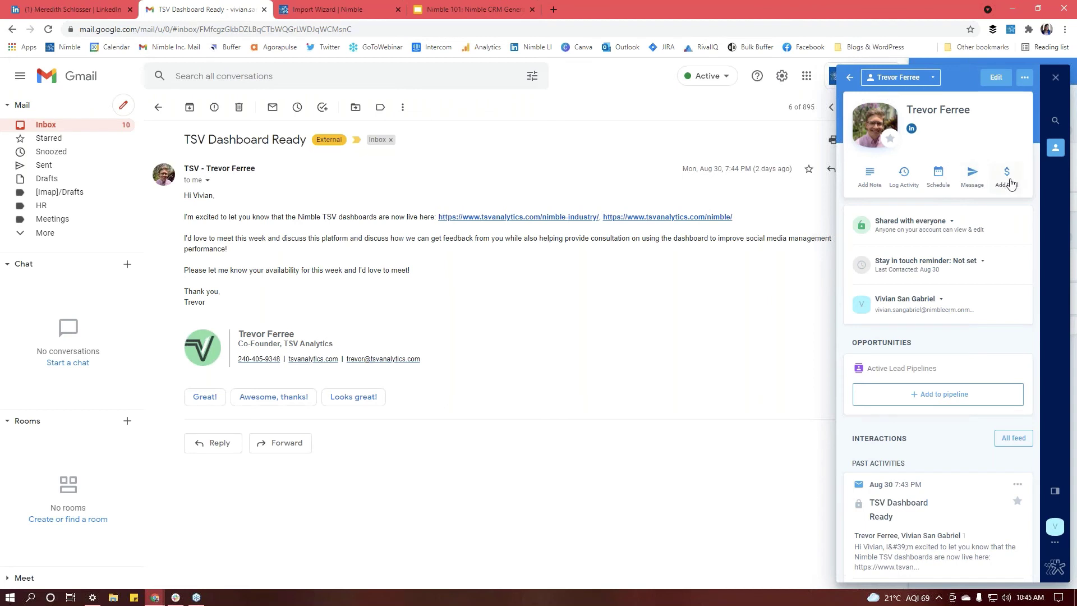
scroll(1010, 184, "down", 2)
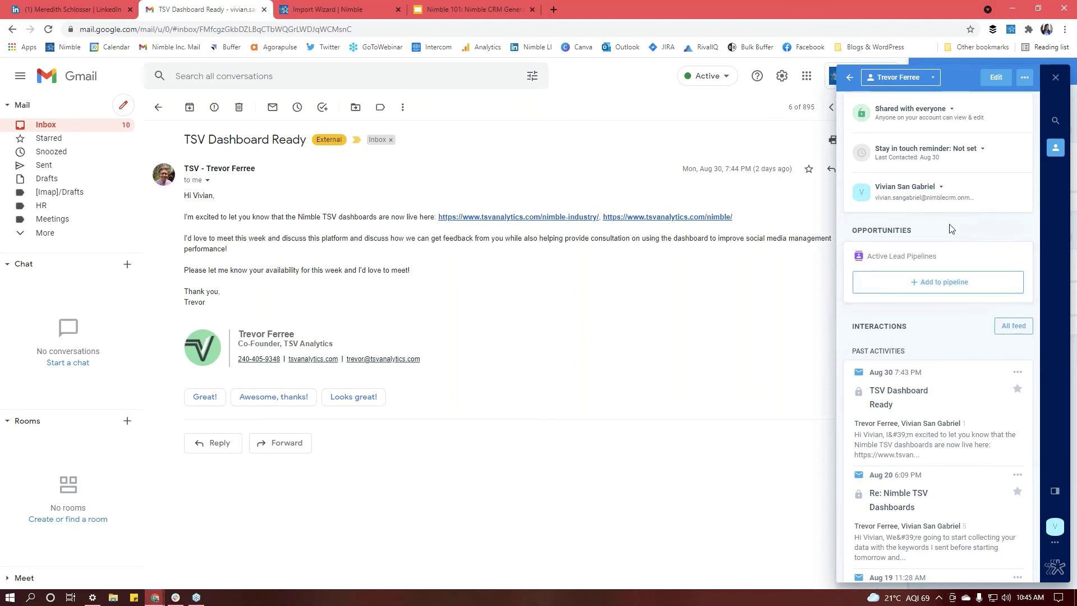
scroll(952, 228, "down", 1)
scroll(952, 228, "down", 5)
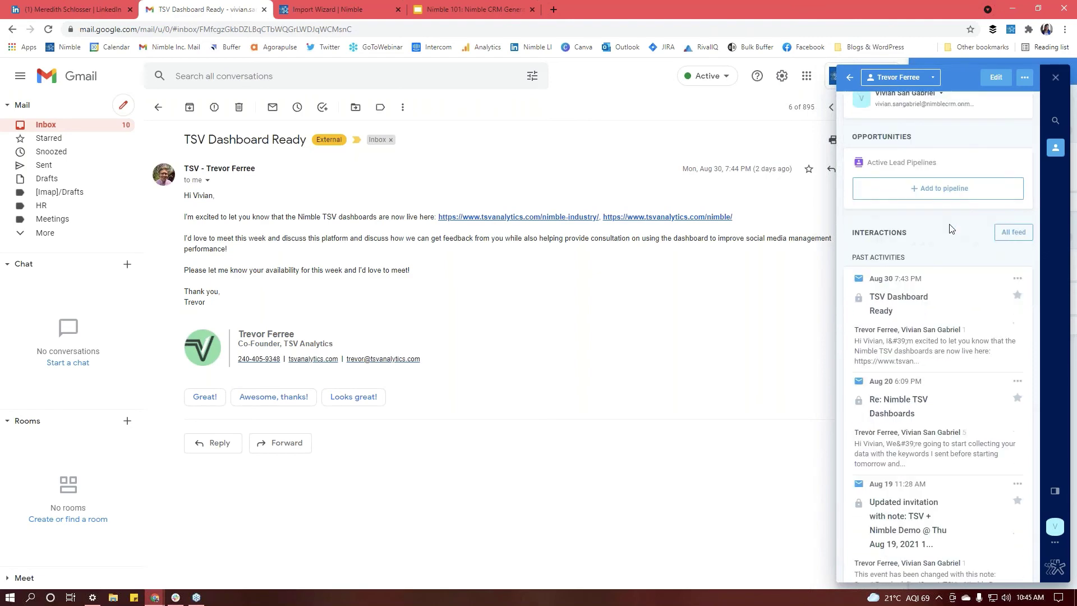
scroll(952, 228, "up", 8)
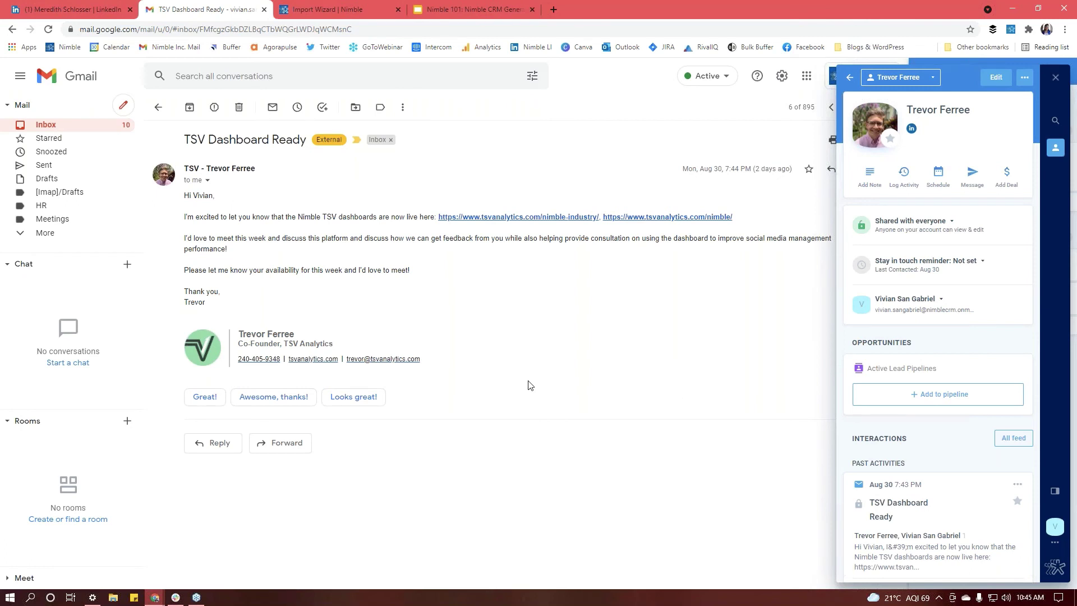
- Switch to the Nimble 101 presentation in Google Slides and present it from the Next Webinars slide
left_click(483, 9)
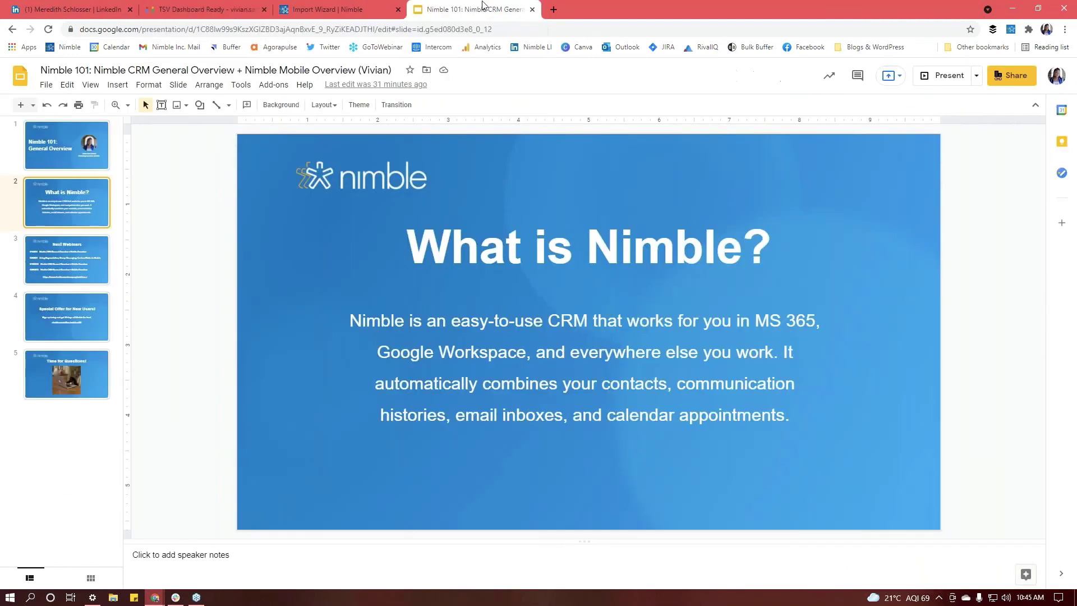
left_click(87, 250)
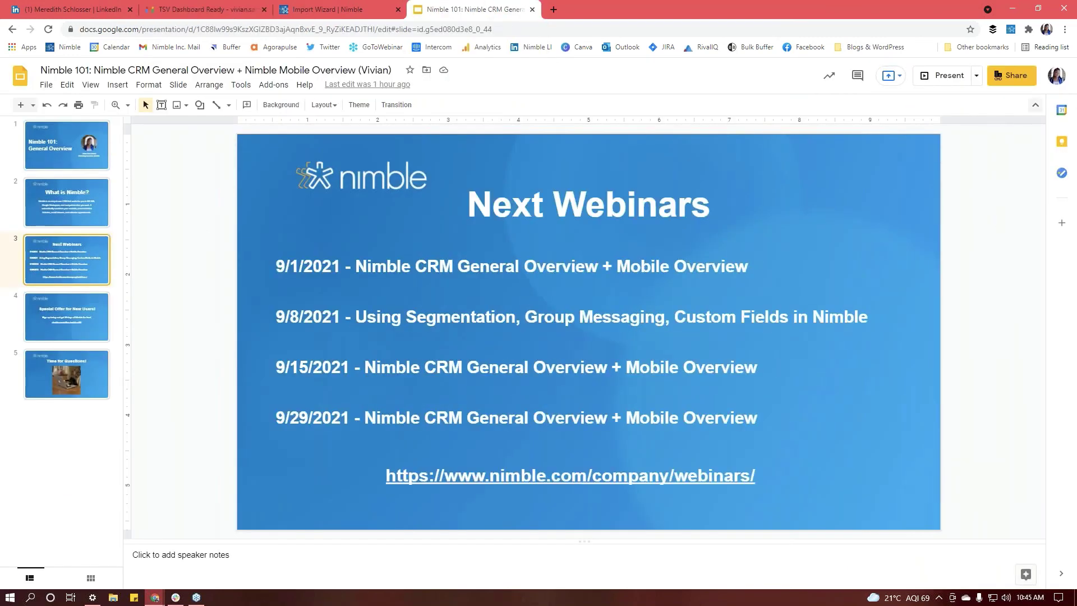
left_click(944, 75)
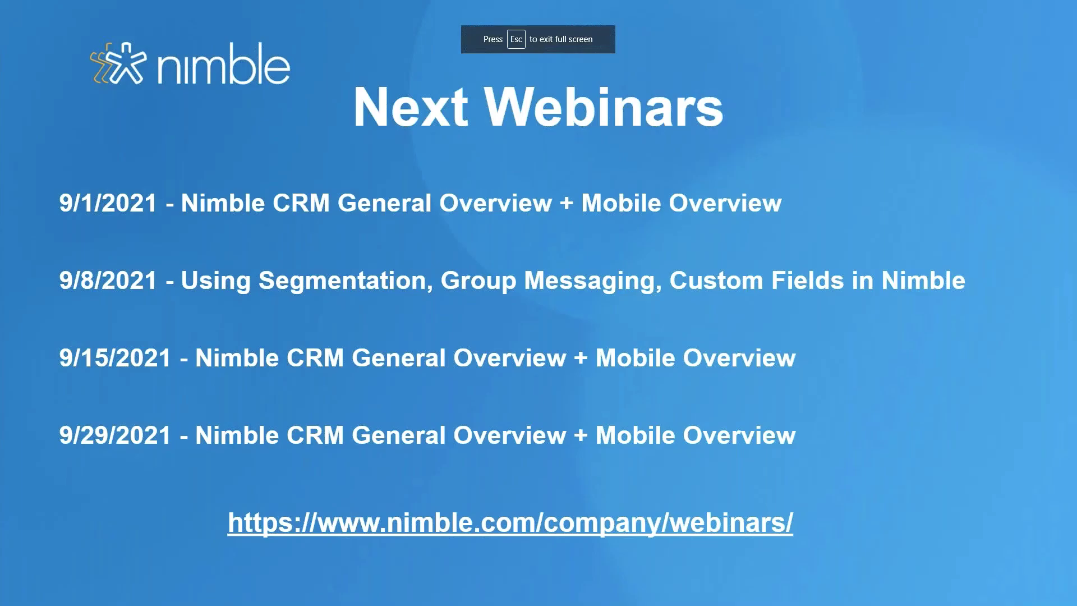
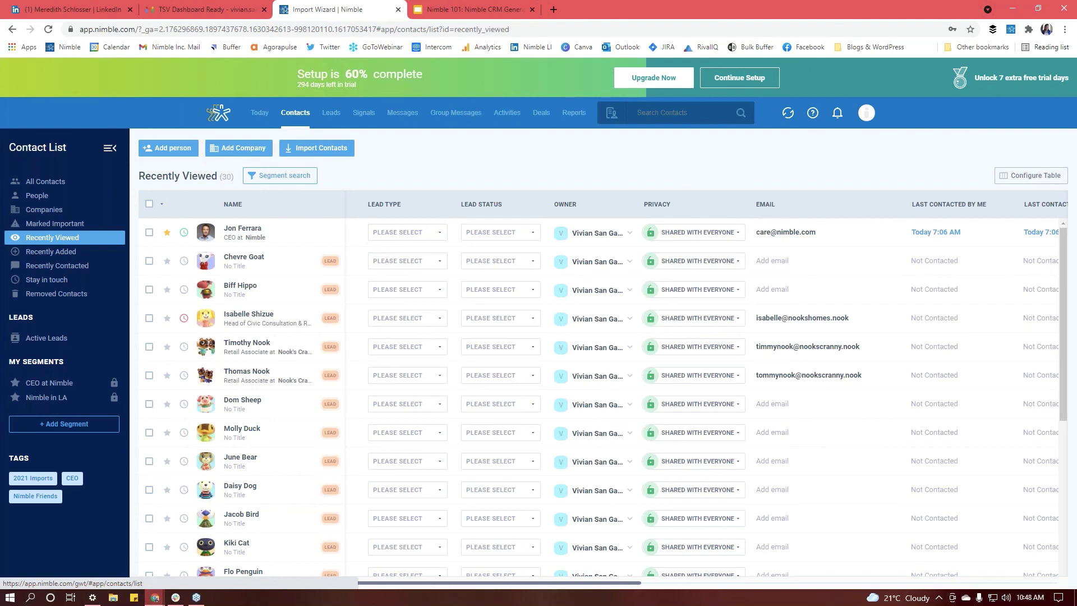
- Start a new segment search from the contact list and open the available contact filter fields
scroll(547, 241, "down", 4)
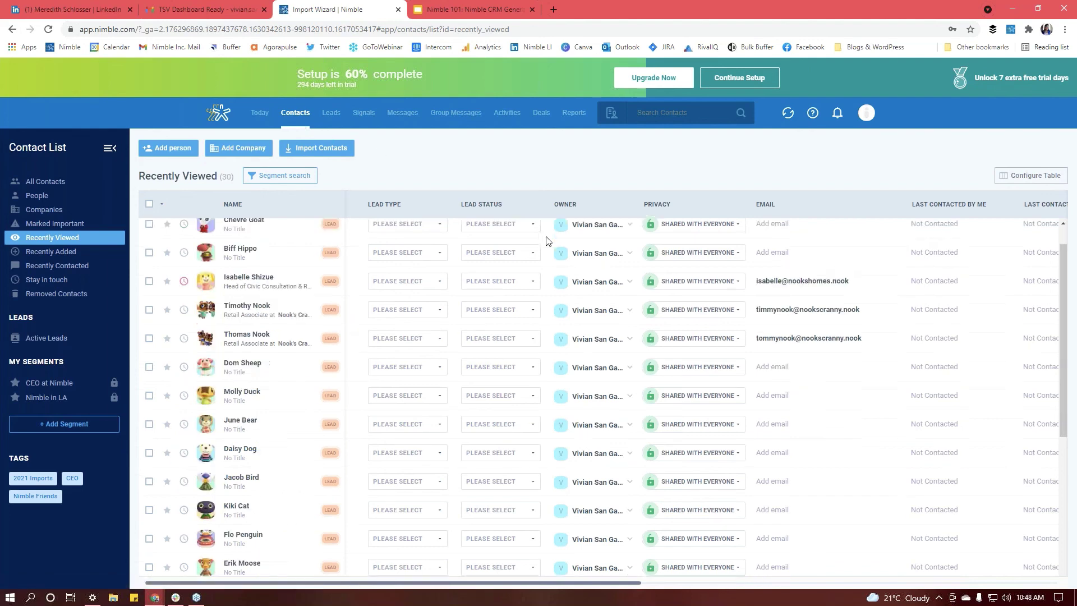
scroll(547, 241, "up", 4)
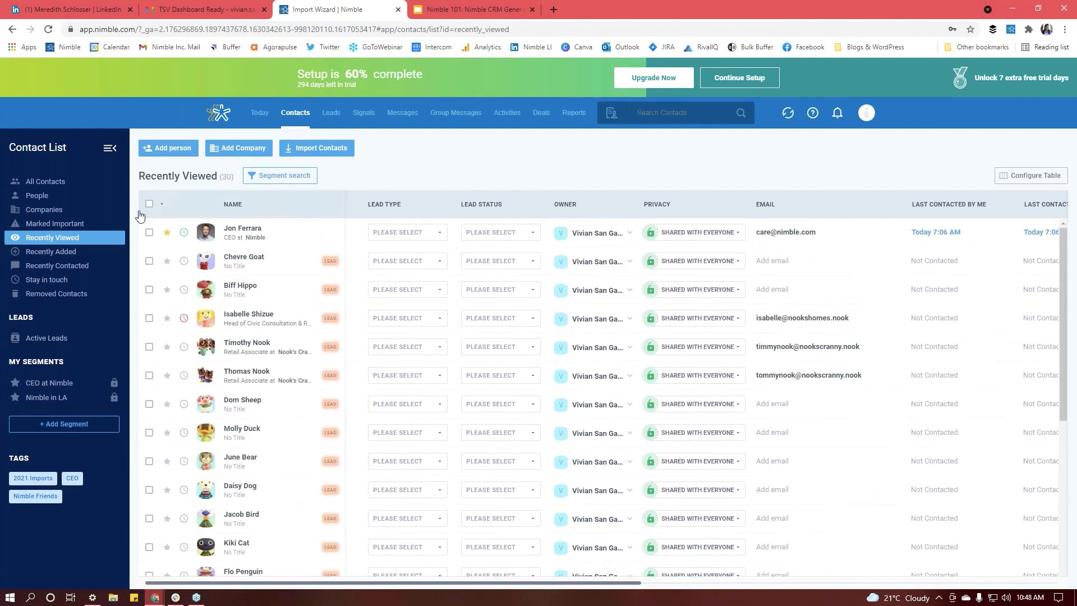
left_click(80, 424)
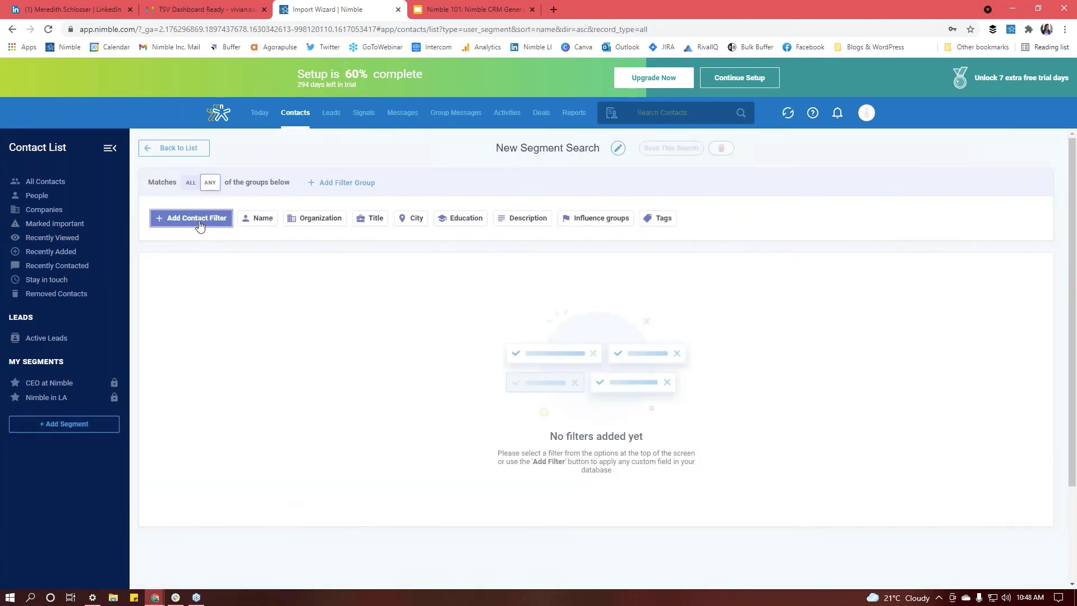
left_click(200, 226)
scroll(199, 389, "down", 2)
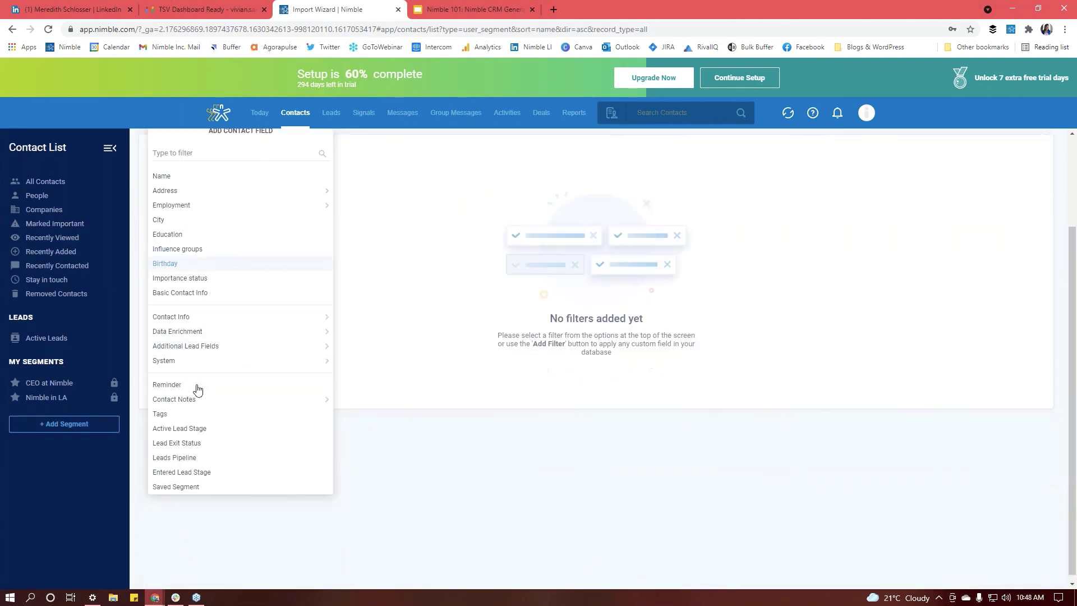
scroll(576, 373, "up", 2)
- Filter the segment by Last contacted by Team, After Today, and select the first two contacts in the results
left_click(277, 271)
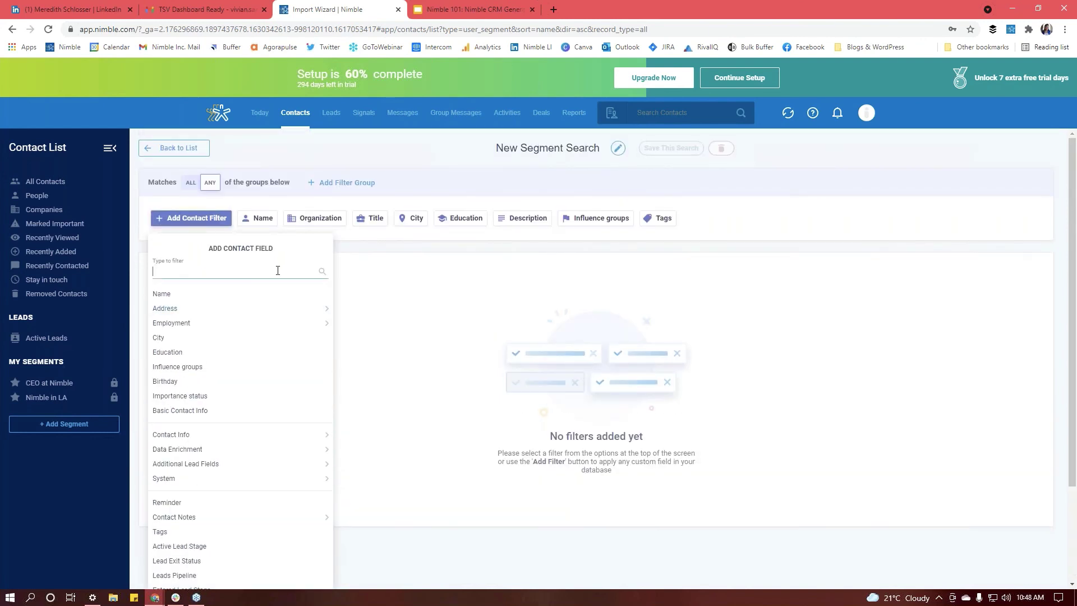
type("last")
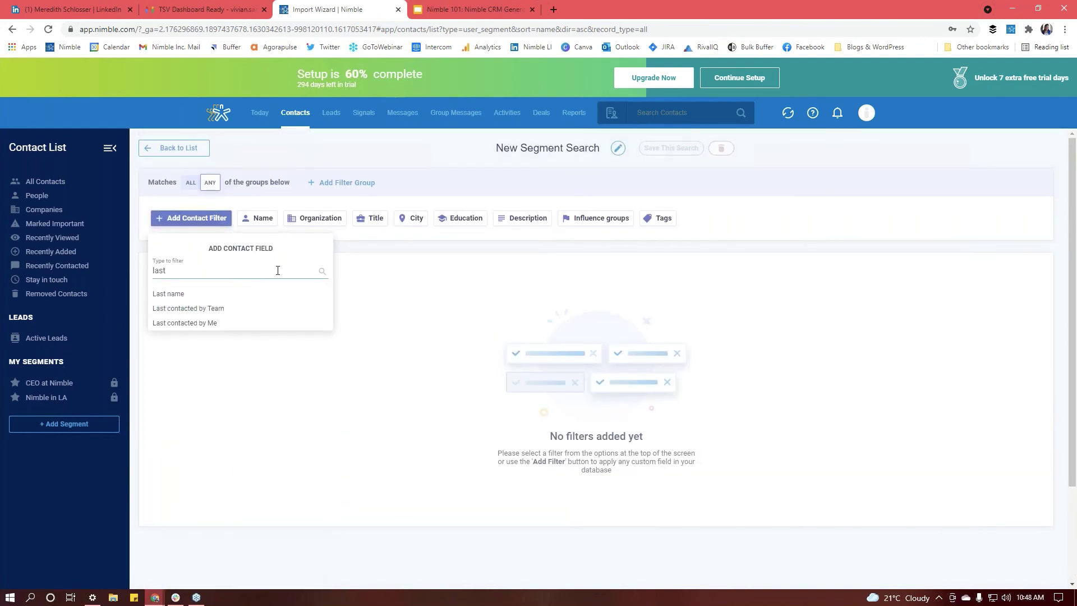
left_click(214, 308)
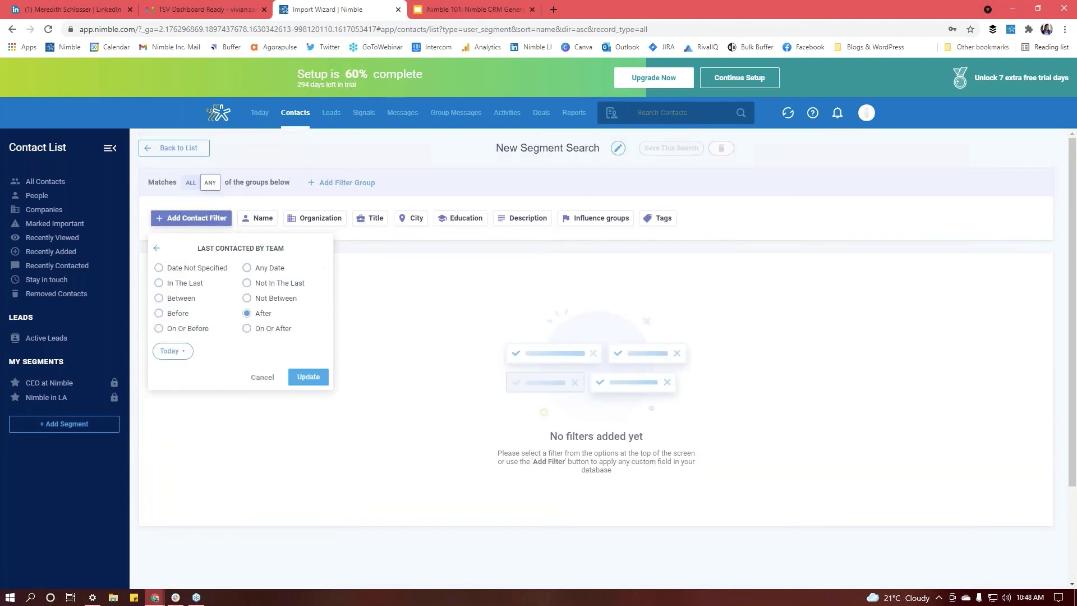
left_click(308, 377)
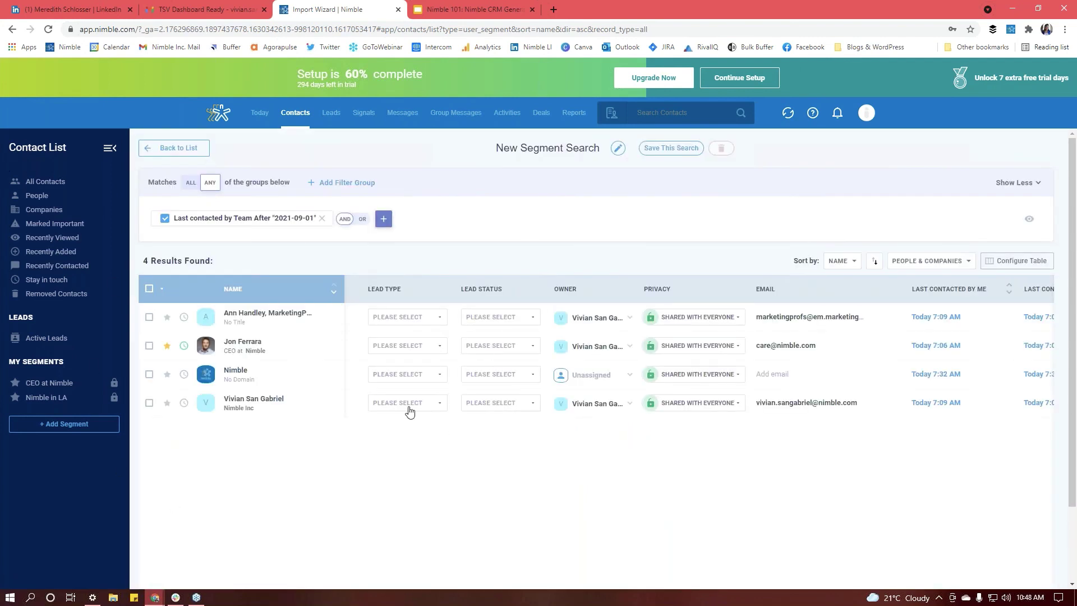
left_click(149, 317)
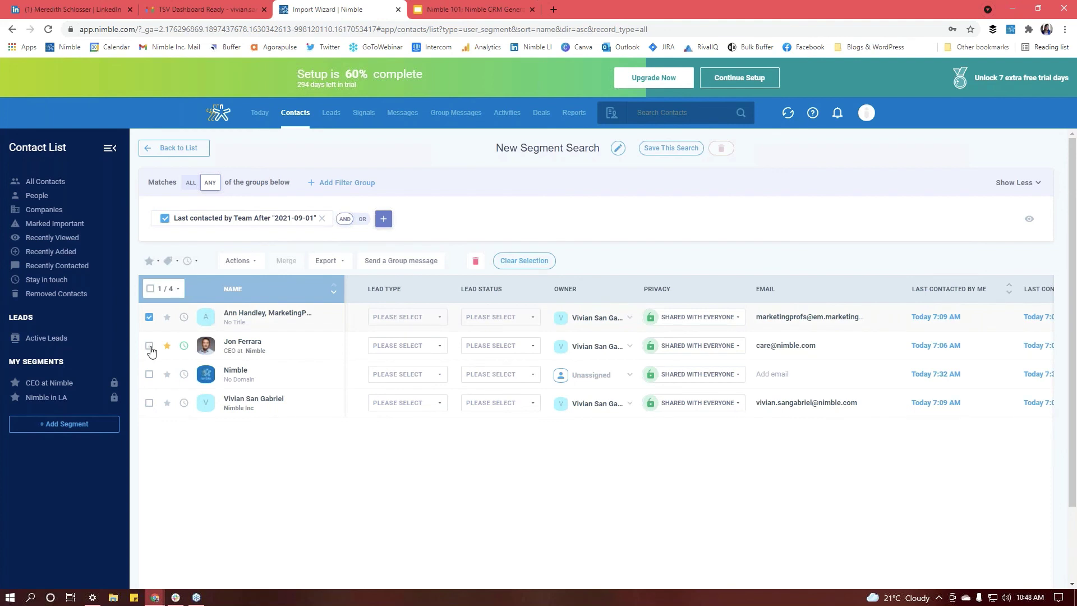
left_click(149, 346)
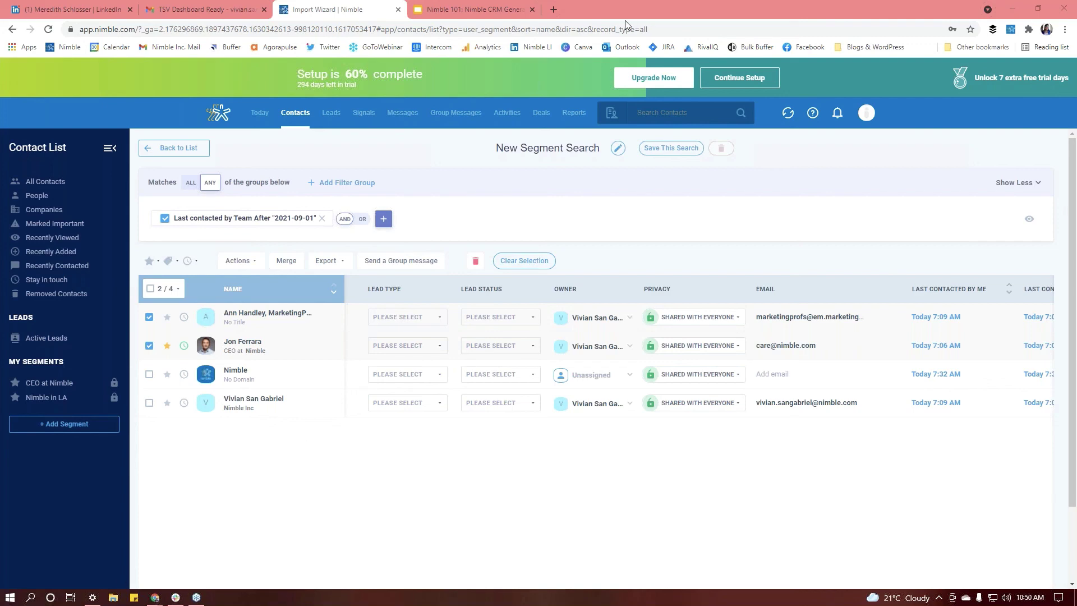
- Switch to LinkedIn, close and reopen the Nimble extension beside the profile, and return to the home feed
left_click(84, 9)
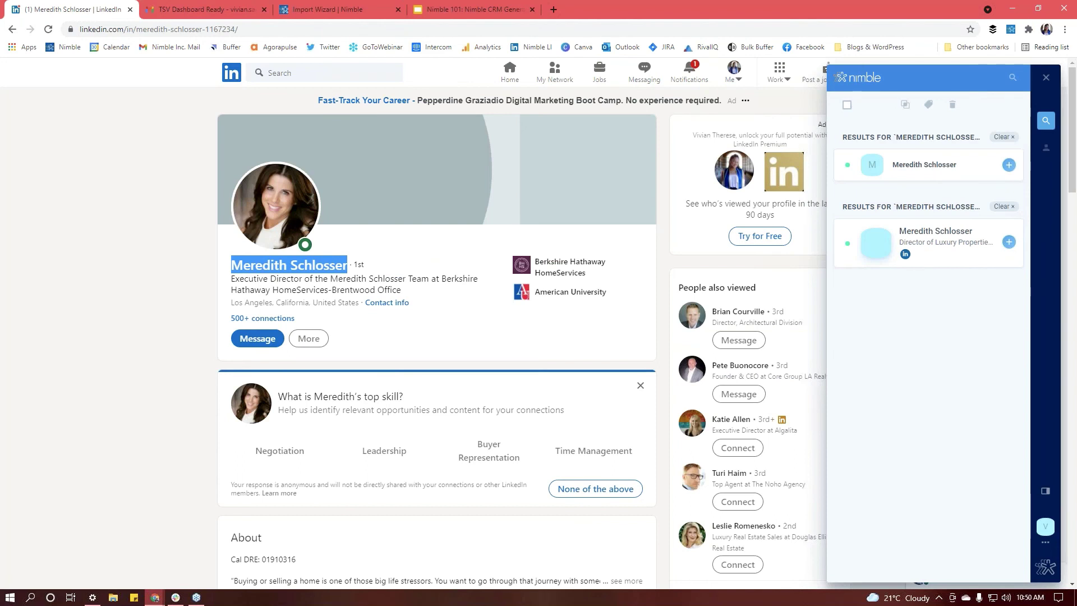
left_click(1011, 29)
left_click(1011, 29)
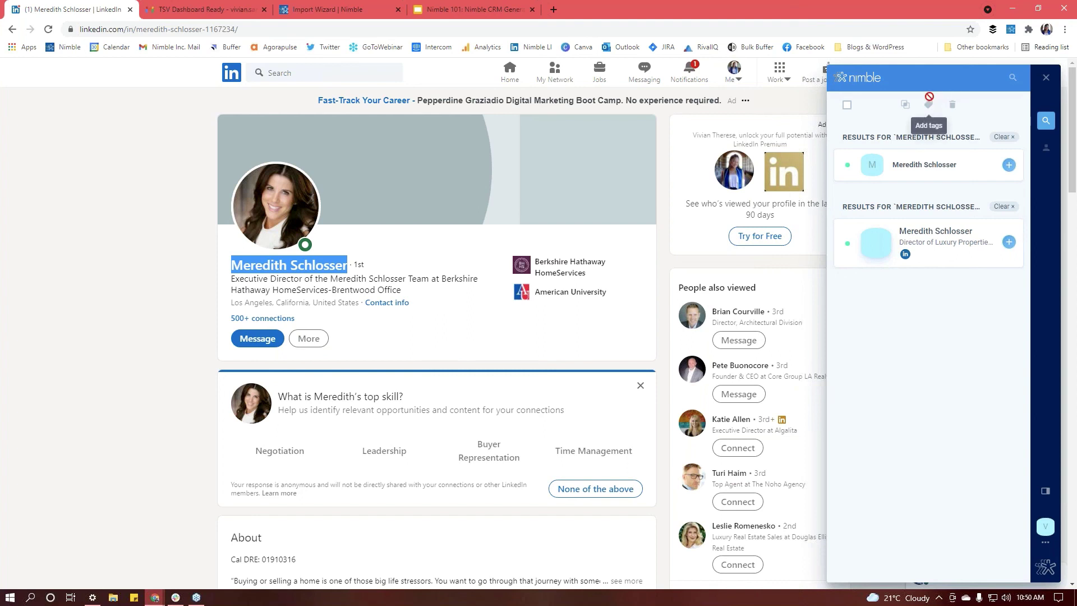
left_click(126, 478)
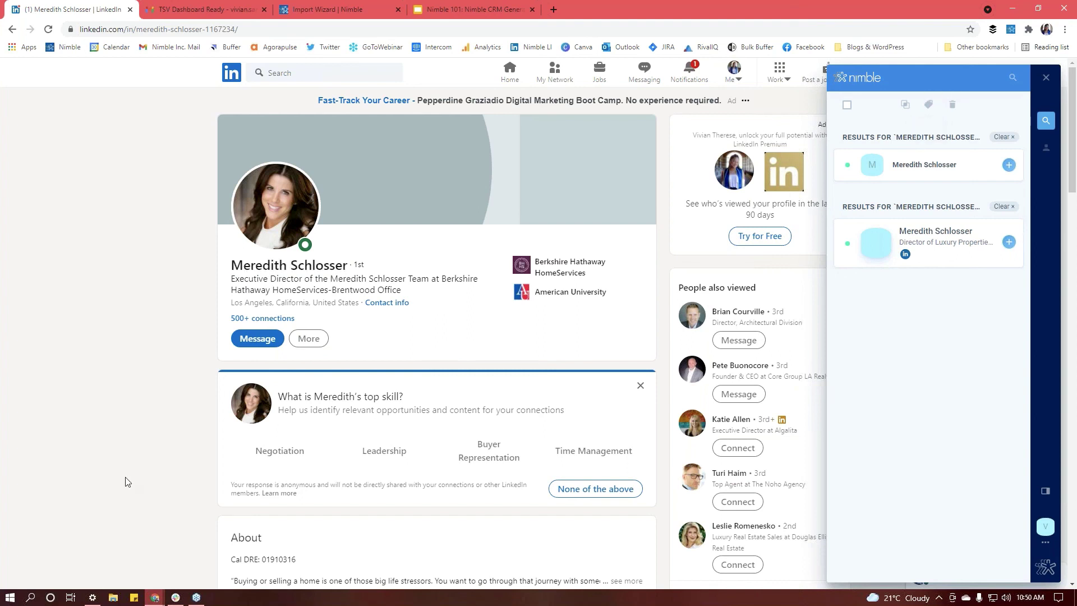
left_click(232, 73)
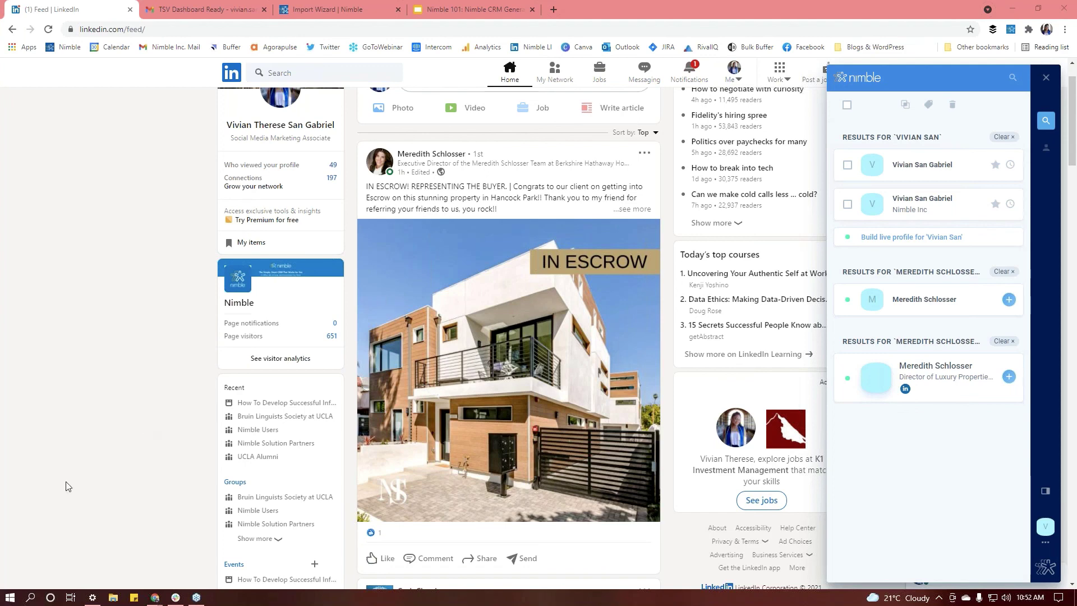
- Switch to the Nimble 101 presentation in Google Slides and present it from the Time for Questions! slide
left_click(489, 7)
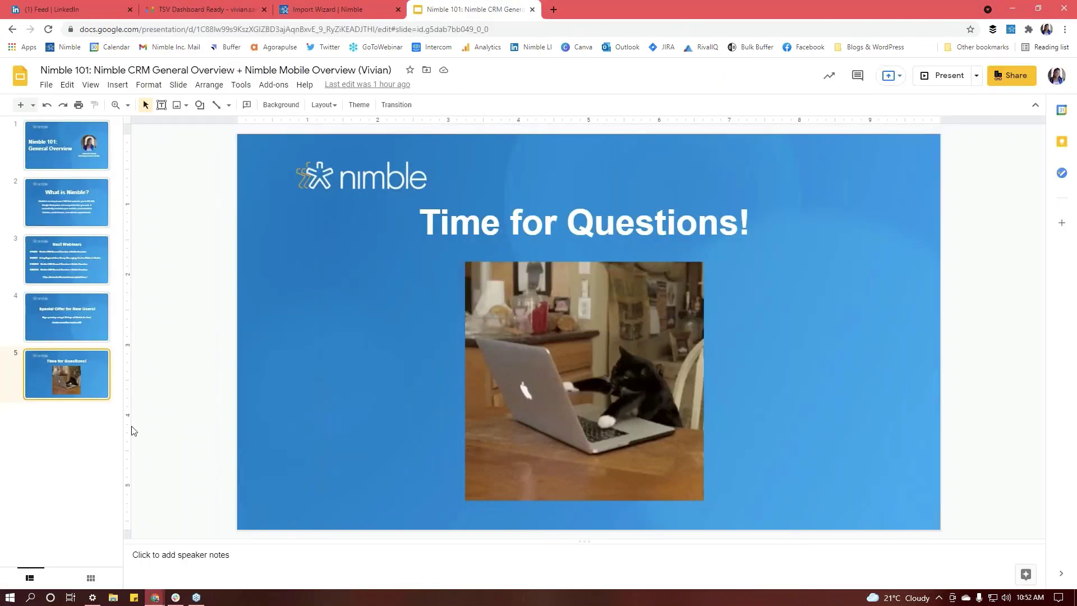
left_click(946, 76)
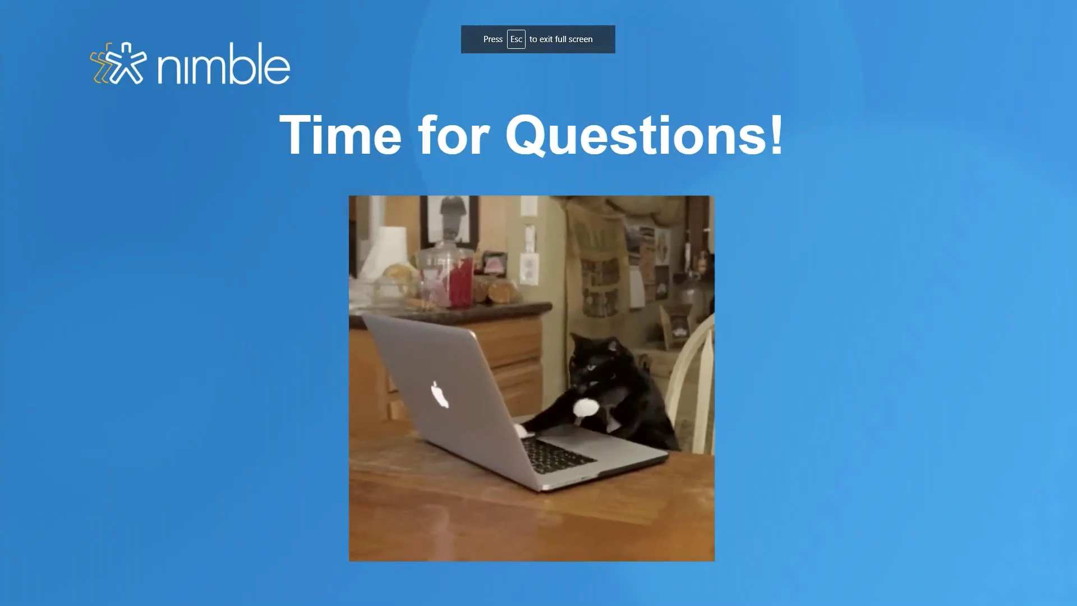